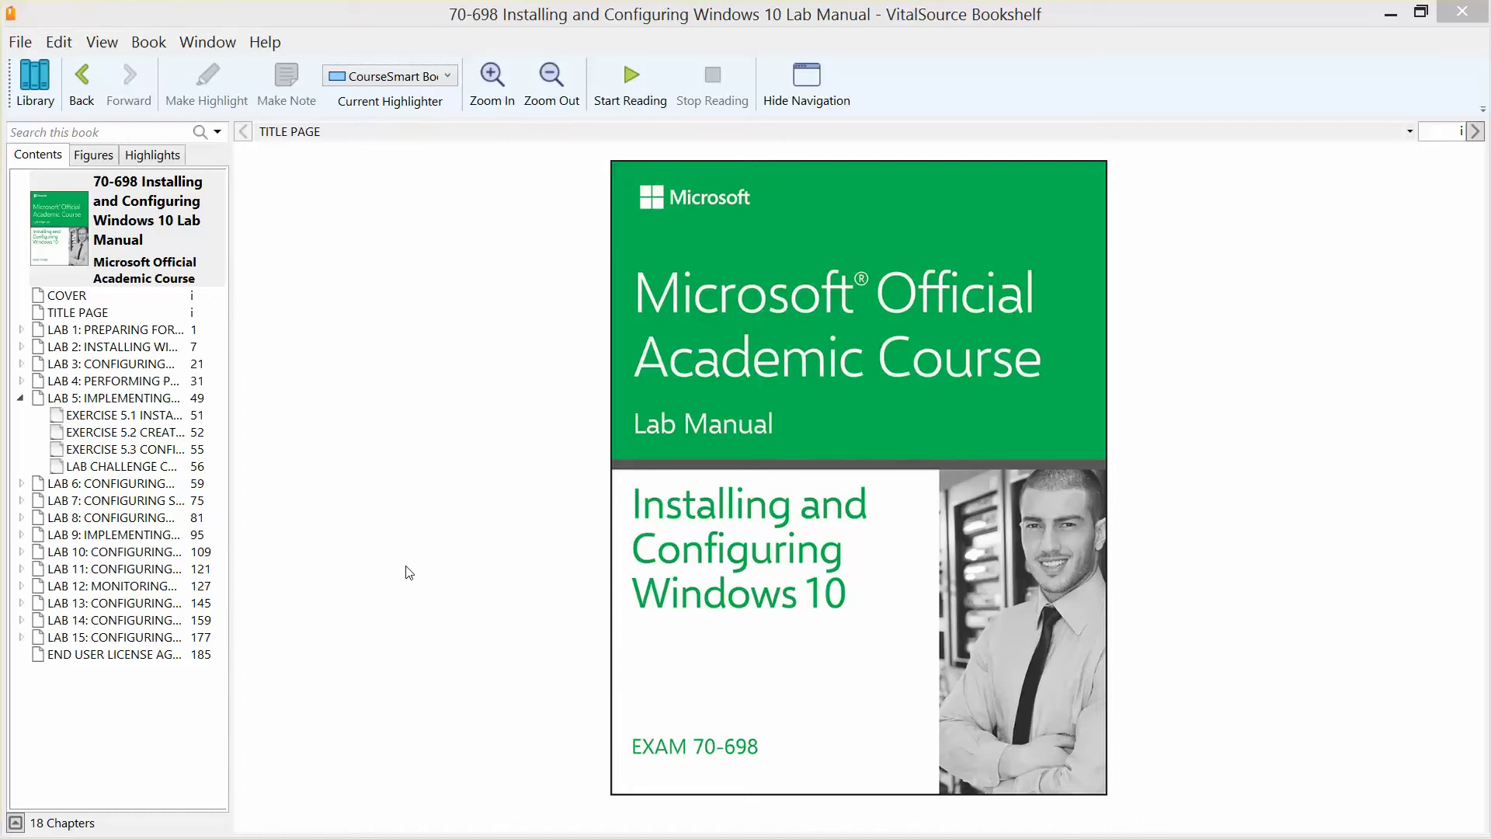
Step: Jump to Lab 5, Implementing Windows in an Enterprise Environment, on page 49 of the manual
click(157, 402)
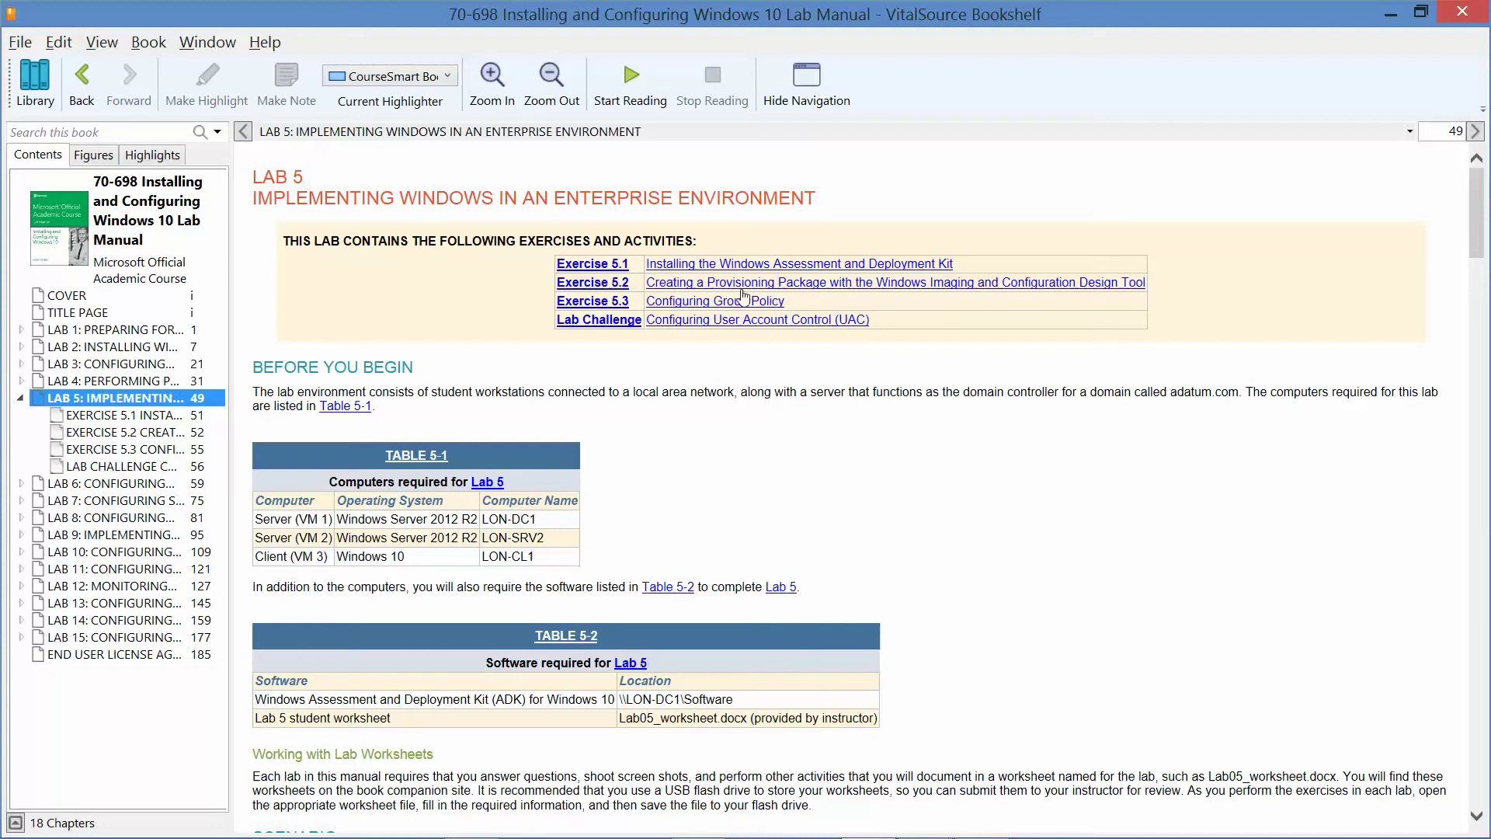
Step: Scroll the manual to Exercise 5.1, Installing the Windows ADK, on page 52
key(alt+Tab)
drag(1480, 241, 1488, 351)
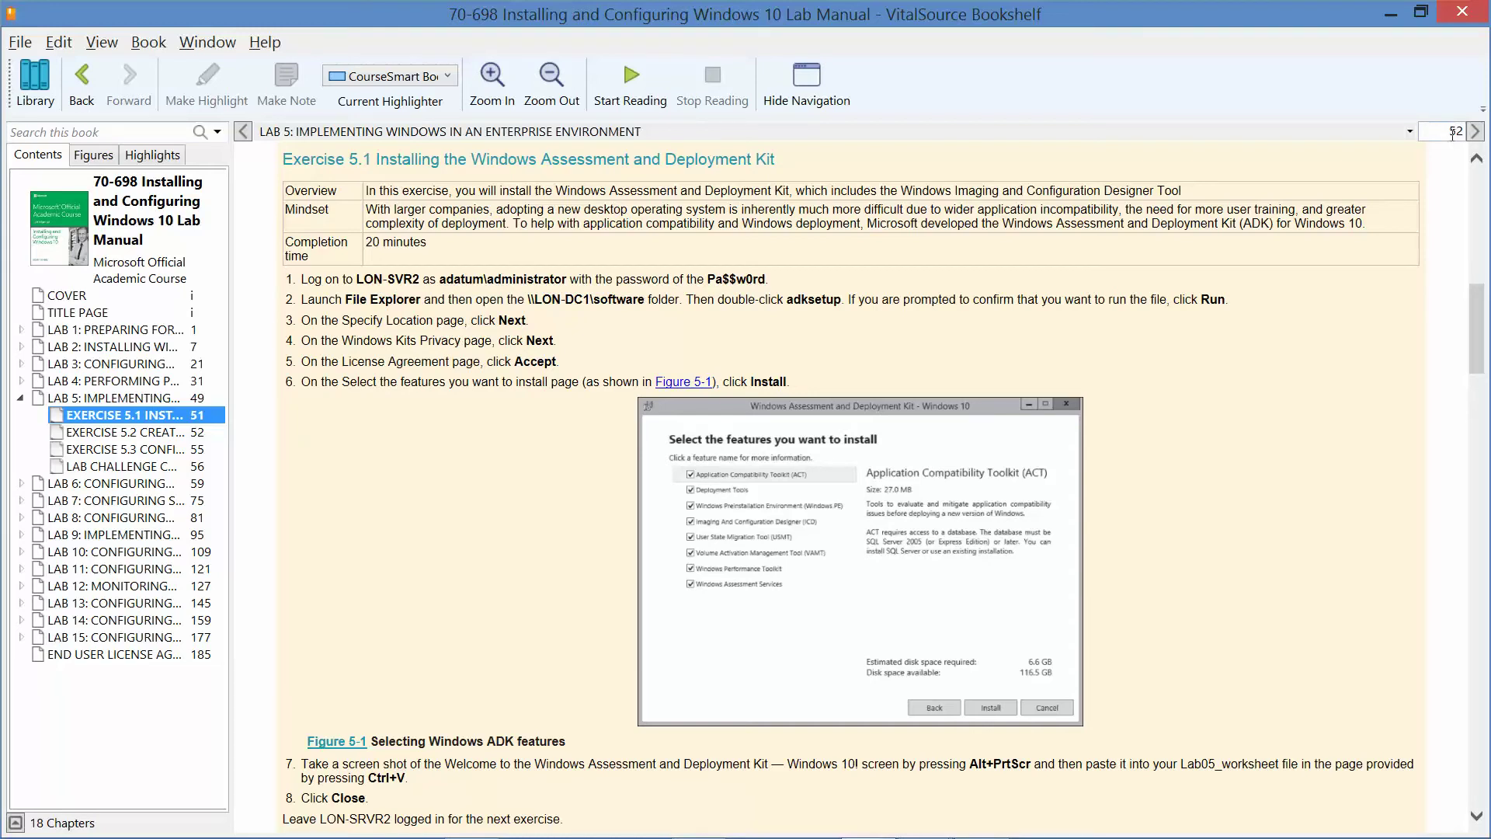
Step: Minimize the manual, shut down LON-CL1 from the Start power menu, and return to Hyper-V Manager
click(1391, 15)
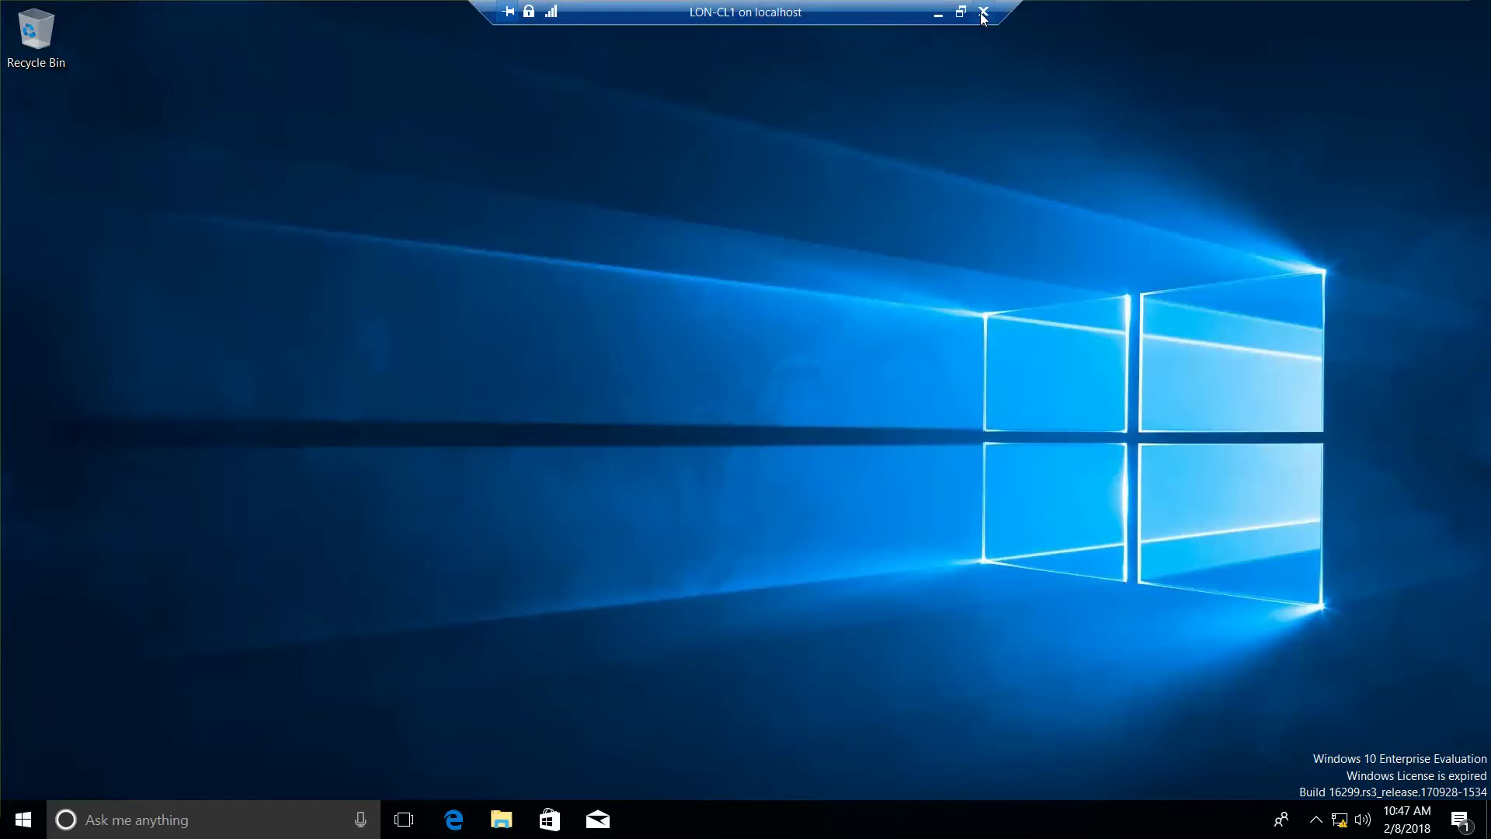
right_click(24, 819)
mouse_move(169, 761)
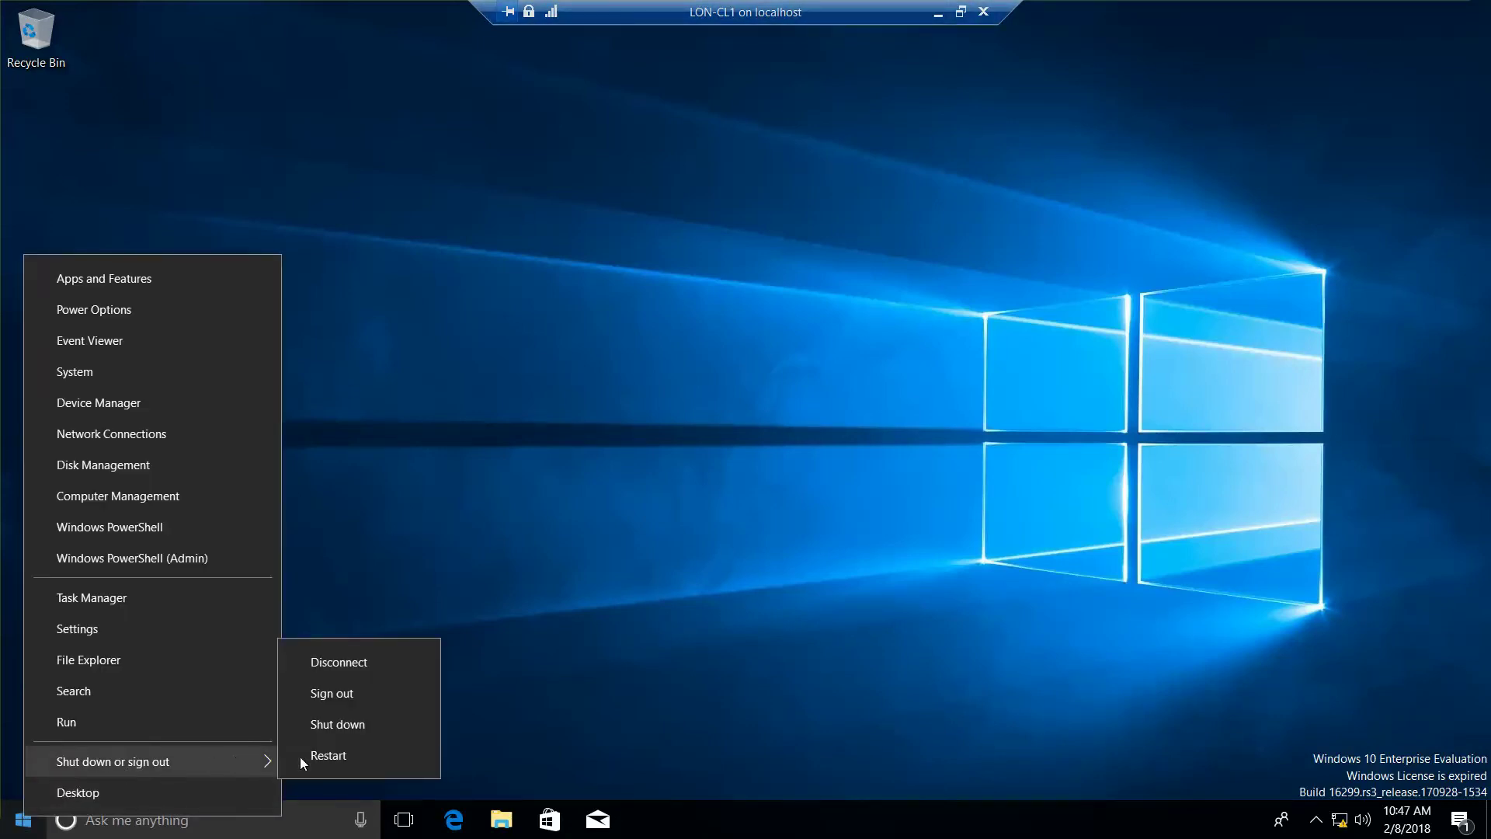
click(357, 727)
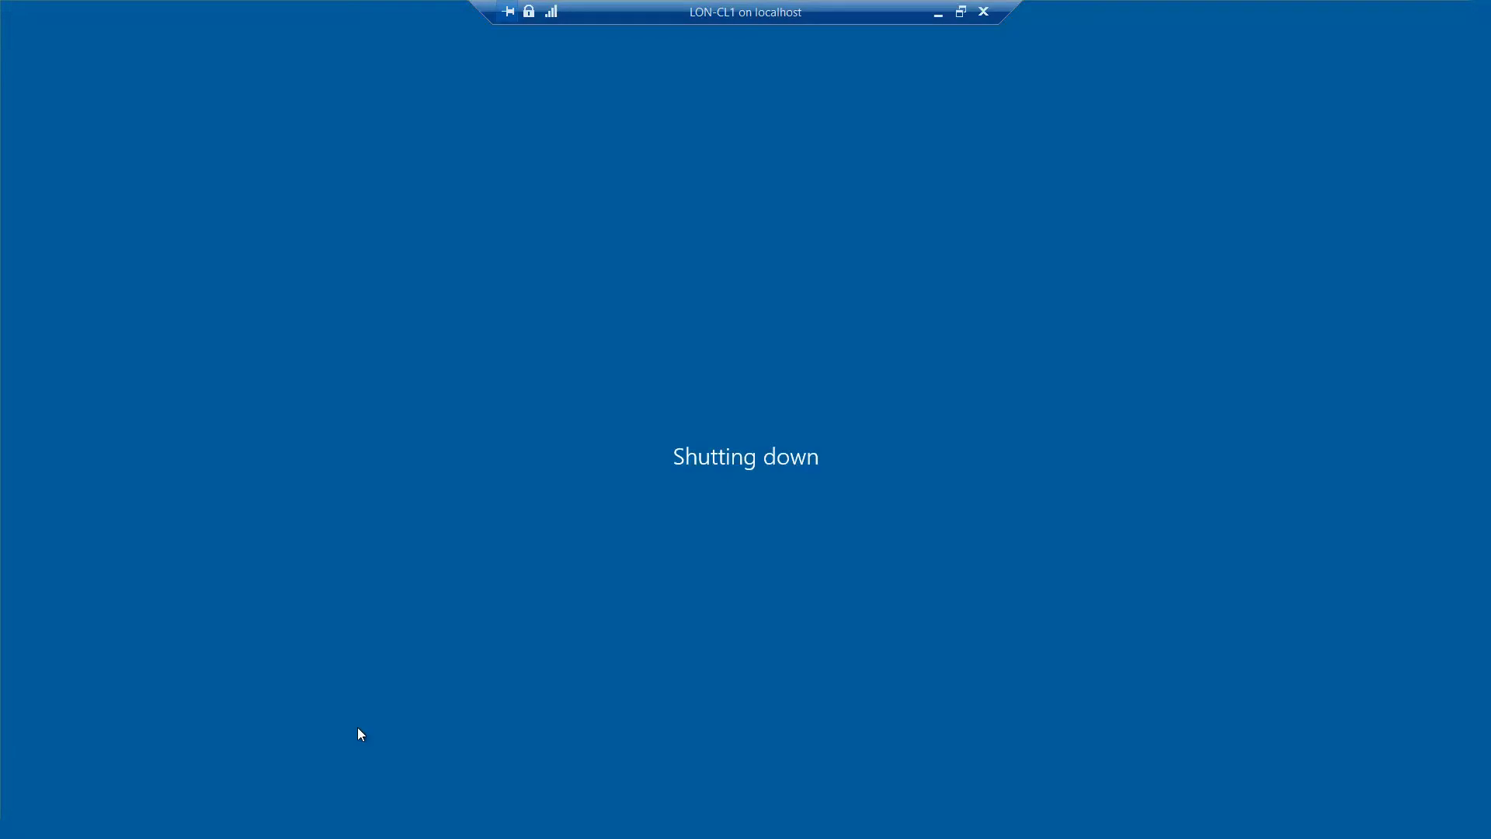
key(alt+Tab)
key(alt+Tab)
key(alt+Tab)
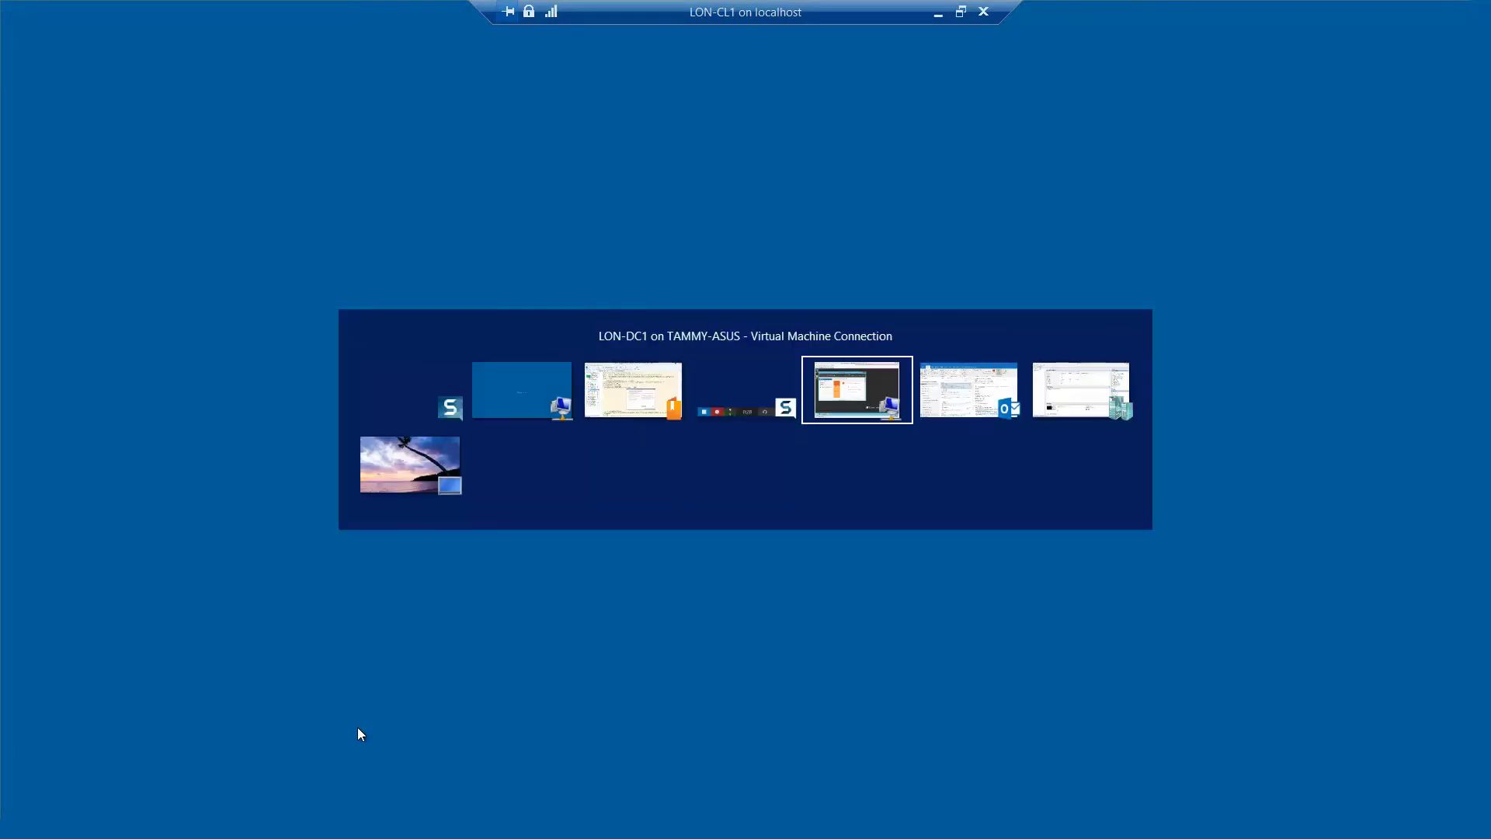
key(alt+Tab)
key(alt+Tab)
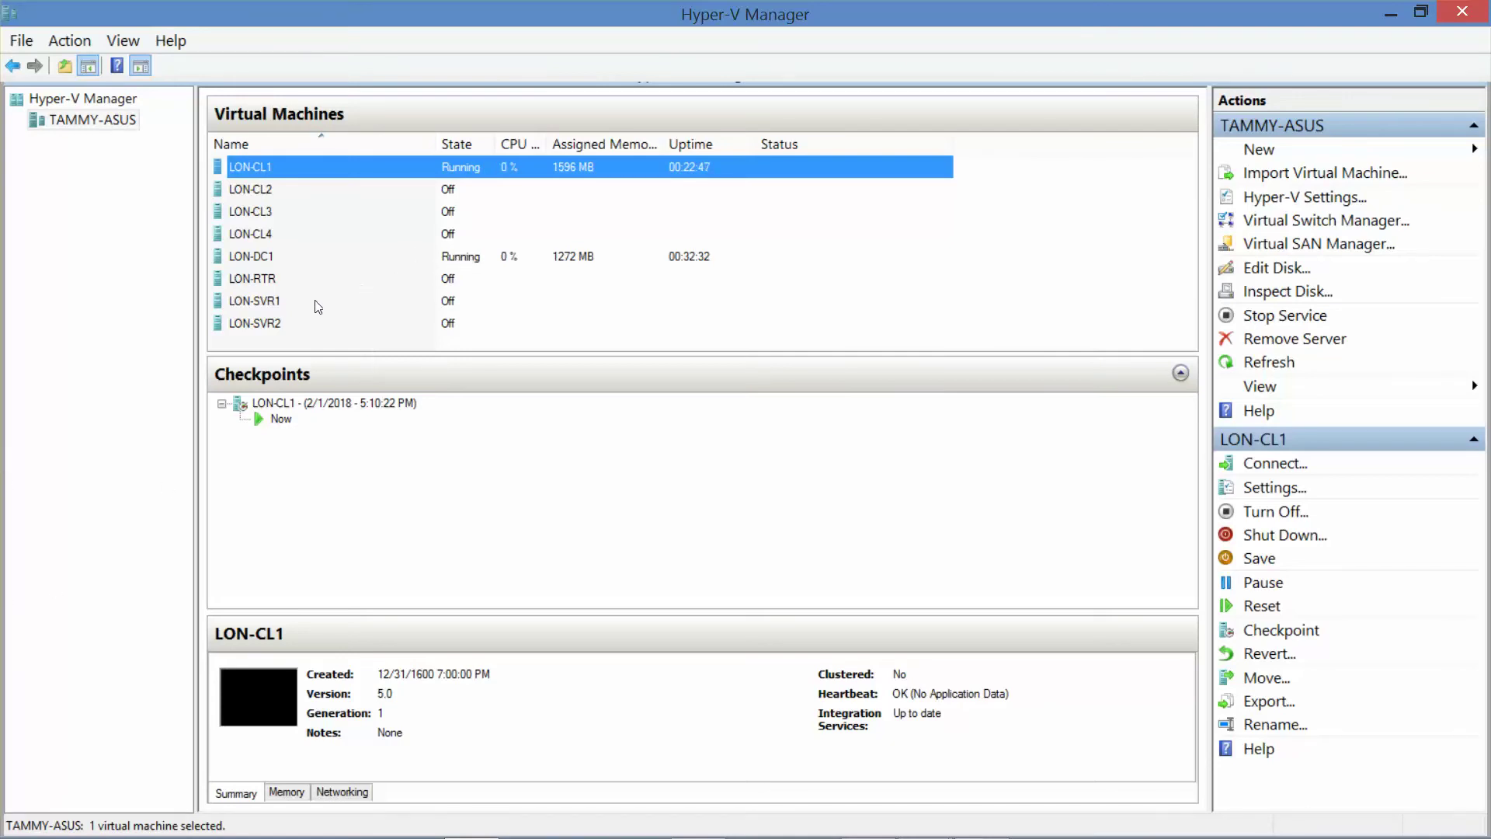
Step: Connect to LON-SVR2, then close its connection window
click(275, 323)
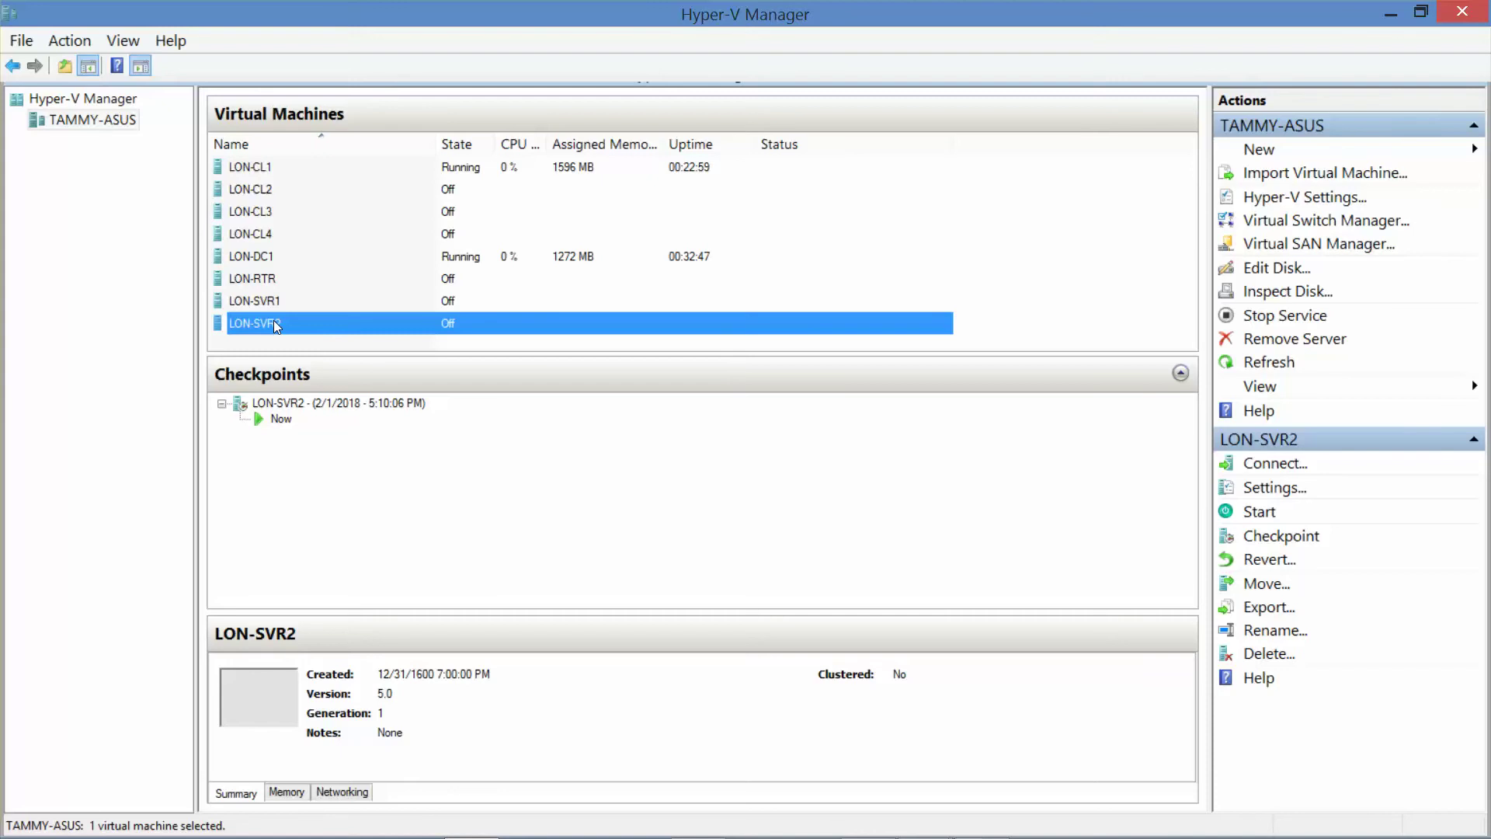
double_click(274, 322)
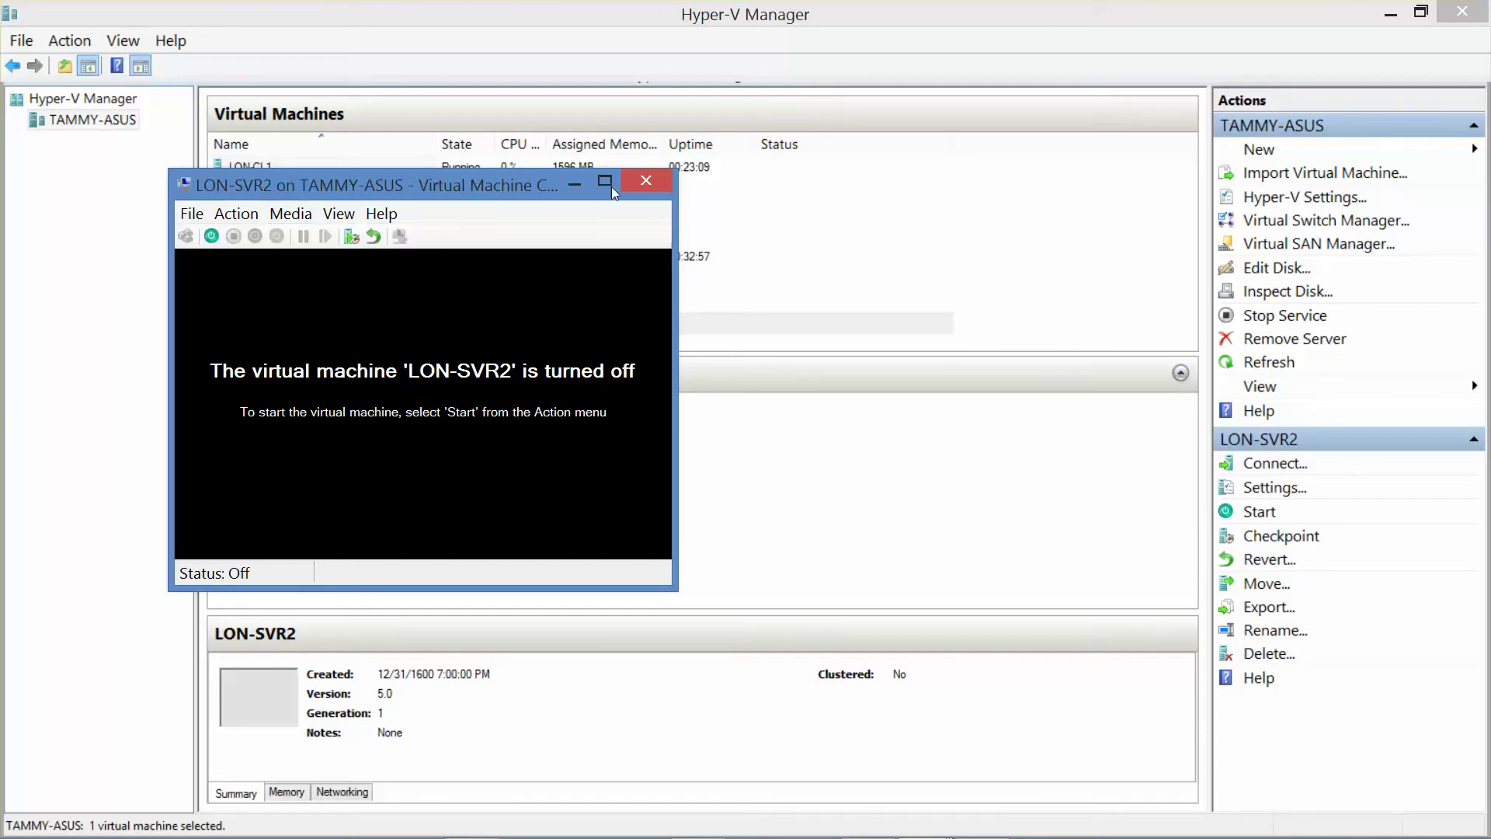
click(645, 181)
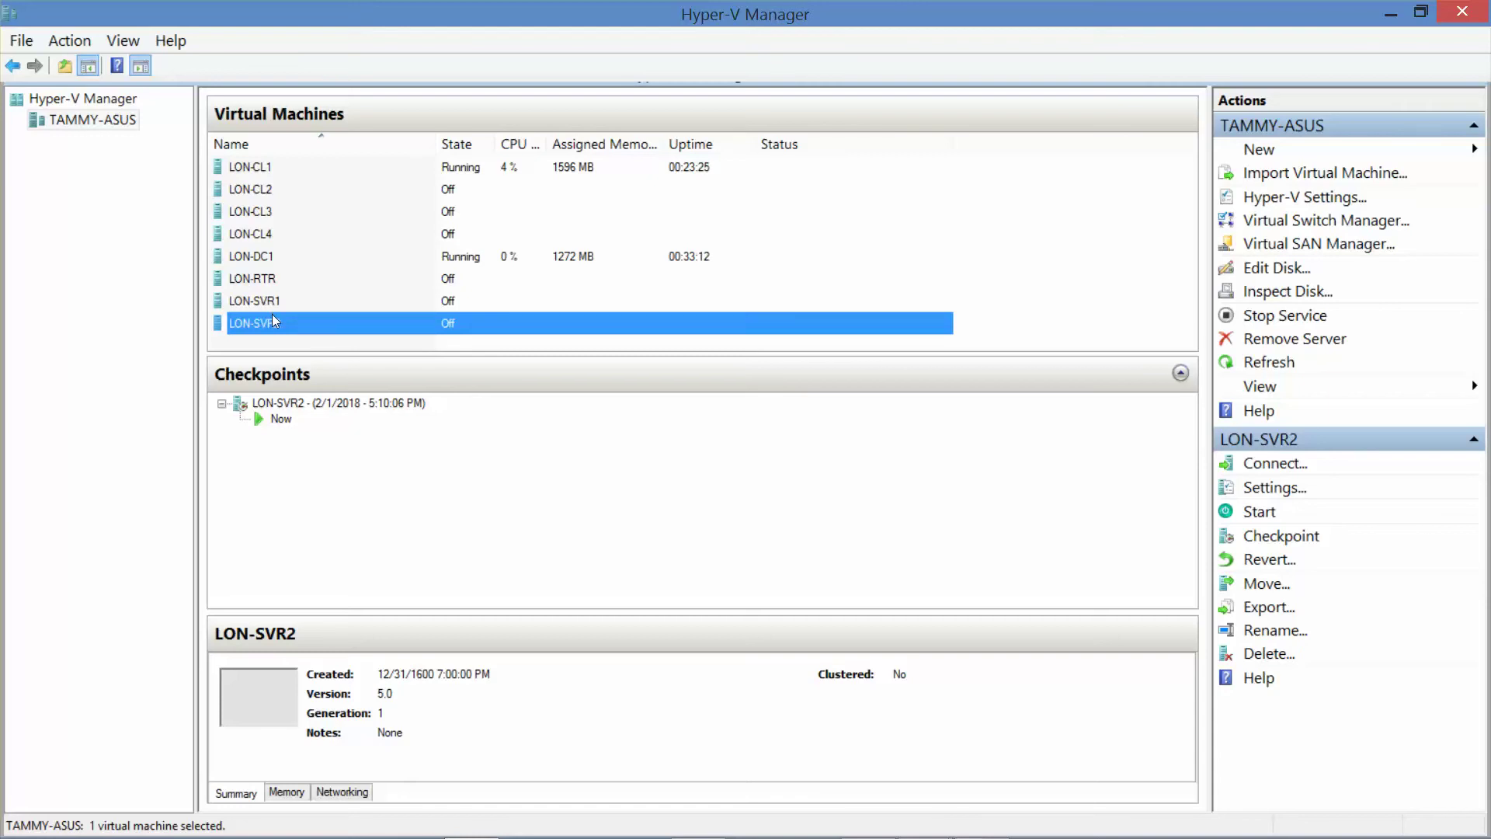
Step: Close the LON-CL1 connection window and select LON-CL1, now shown as Off
click(257, 258)
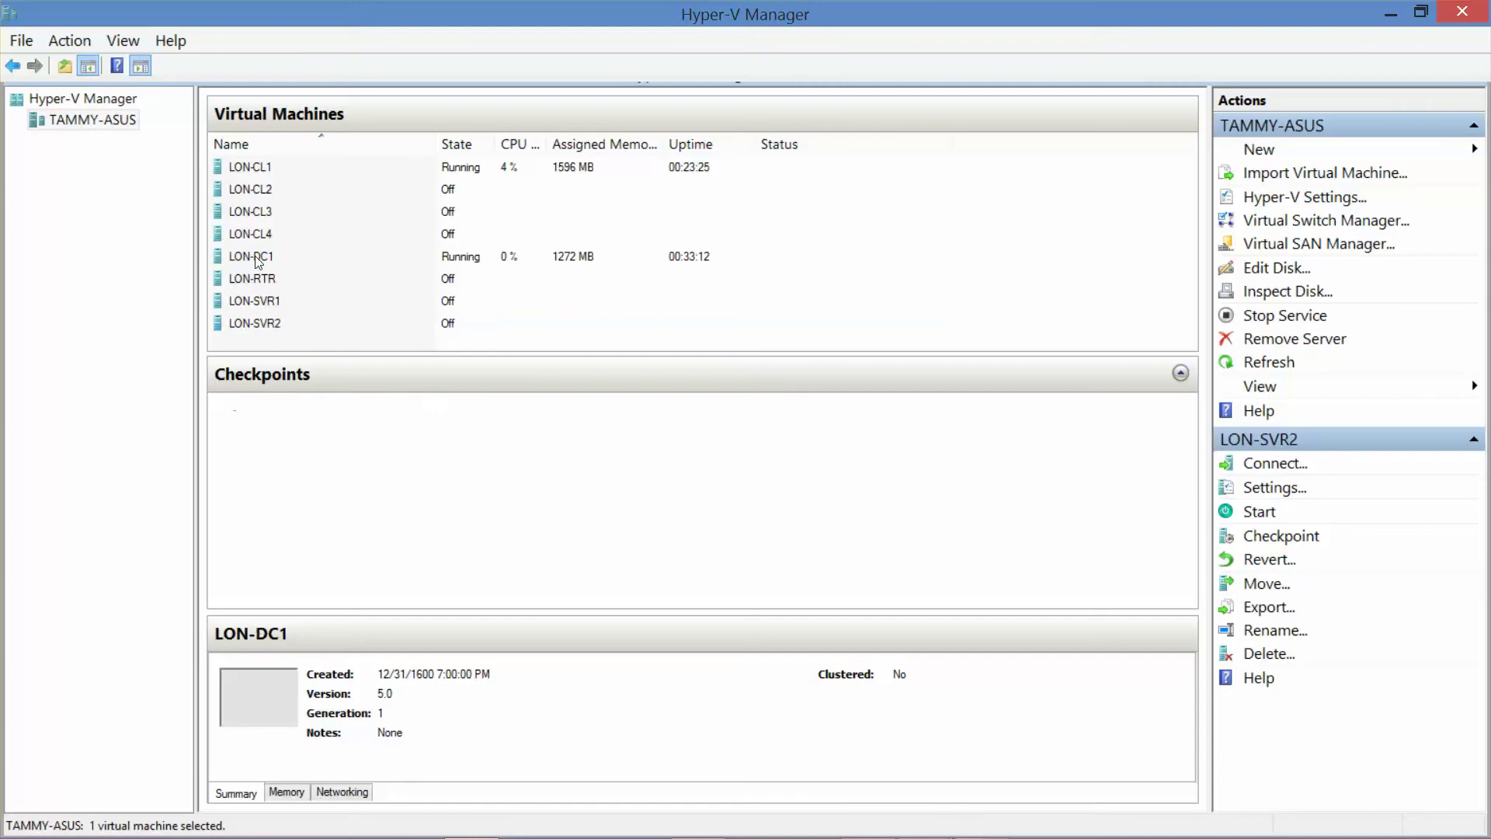
right_click(262, 166)
click(689, 258)
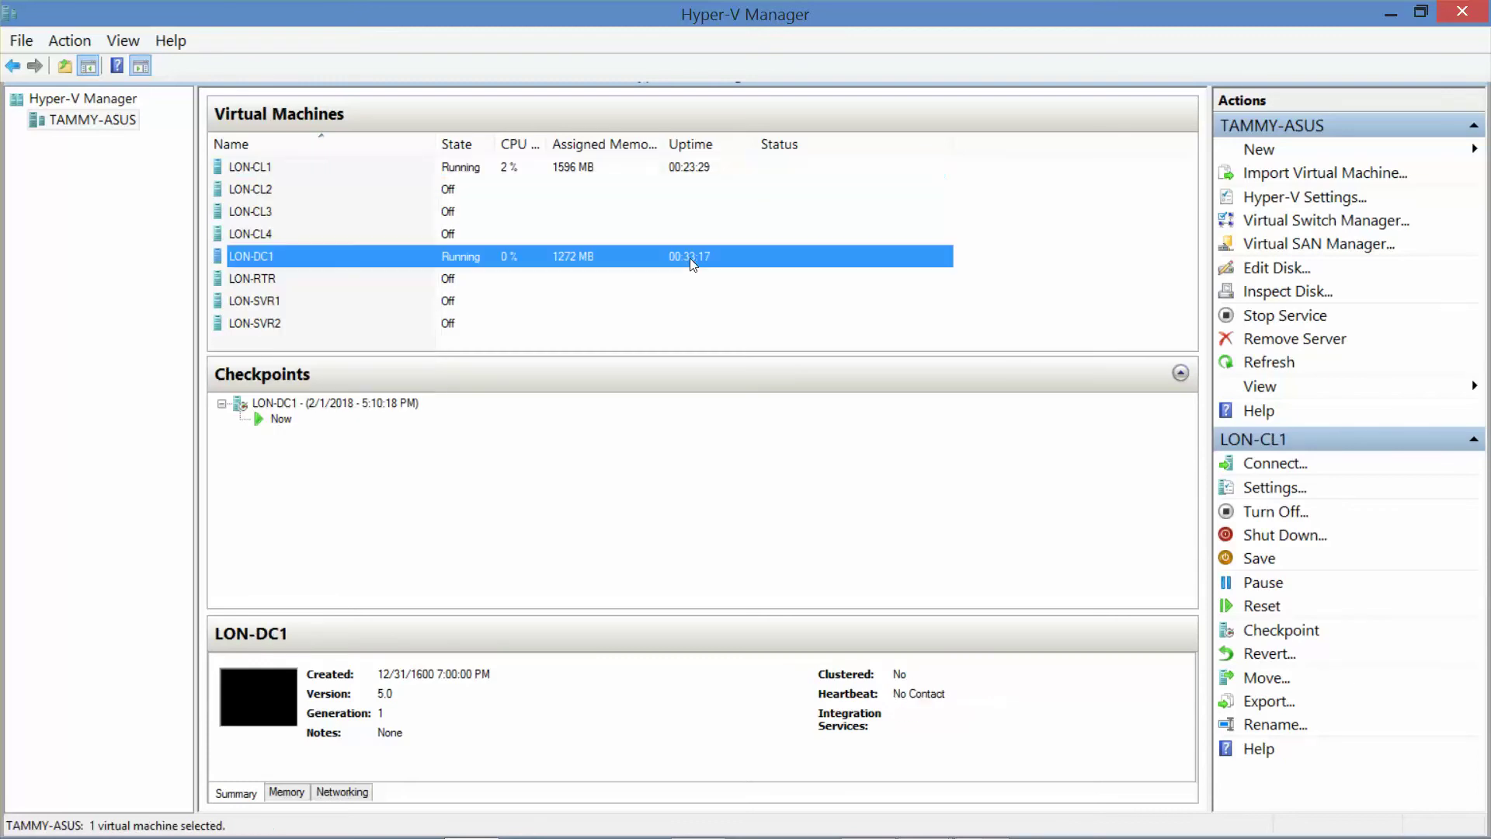
mouse_move(852, 818)
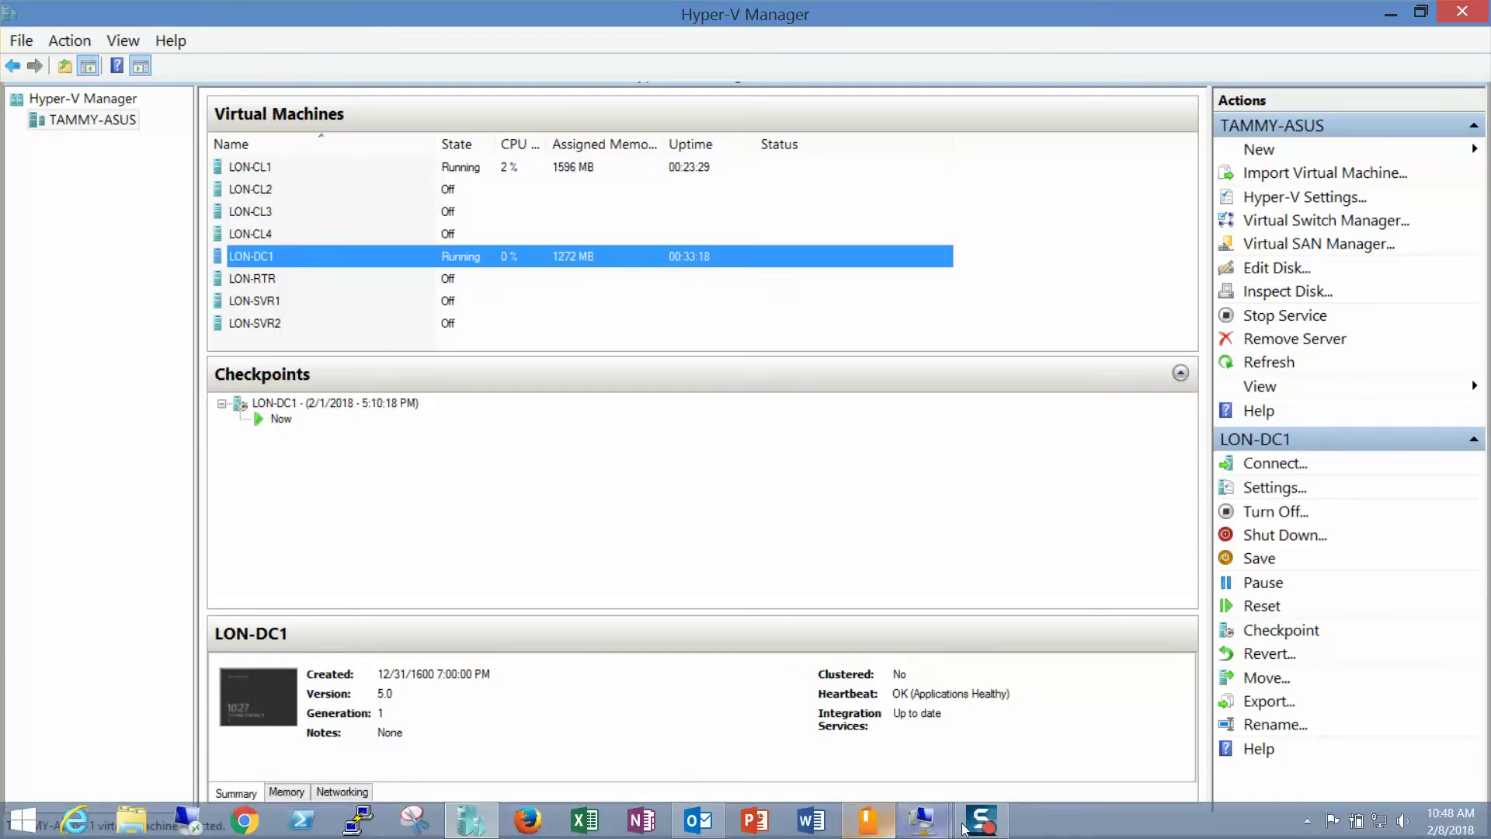
mouse_move(929, 828)
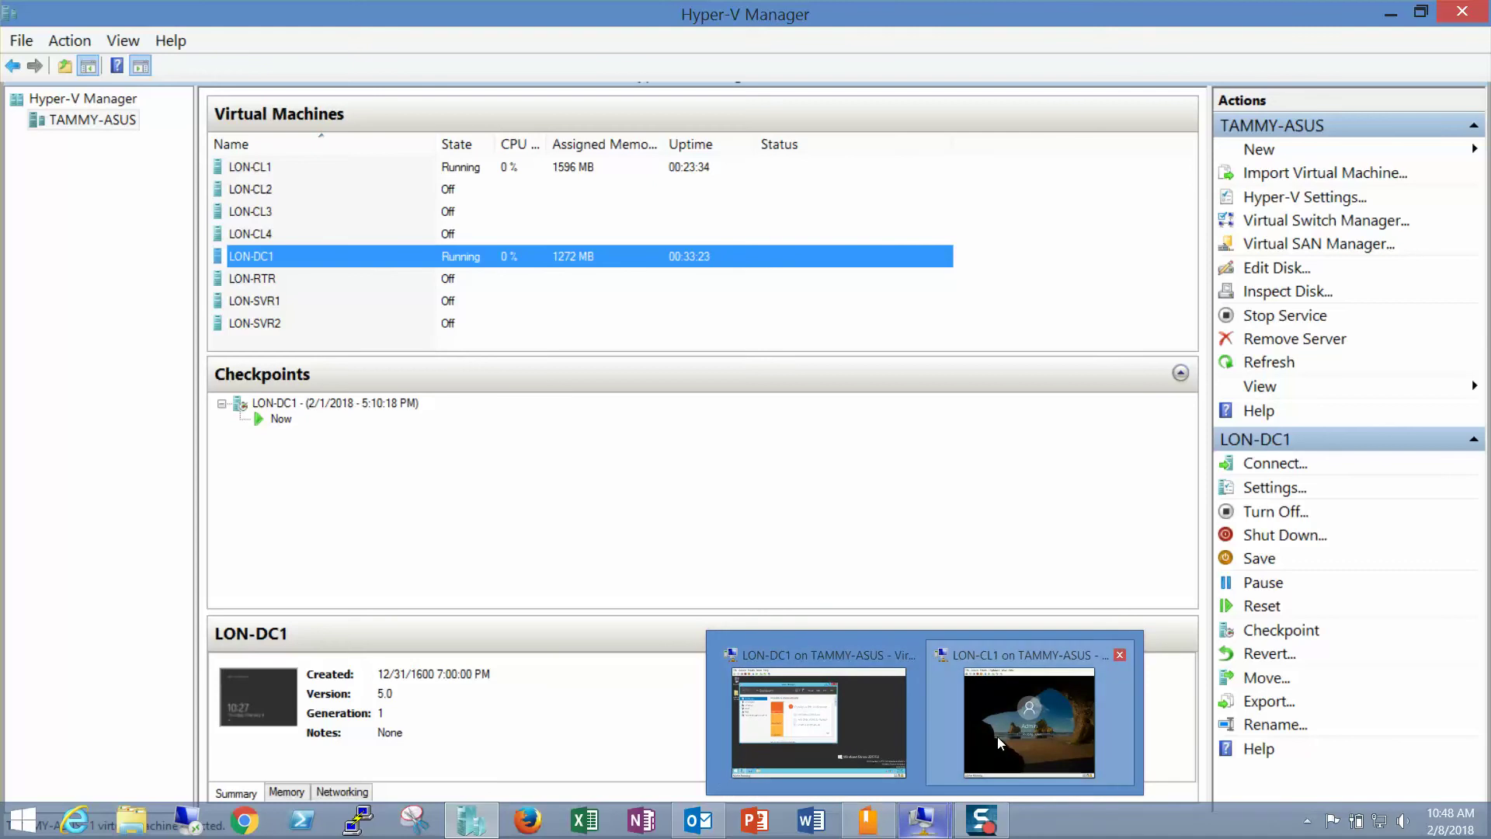
click(997, 735)
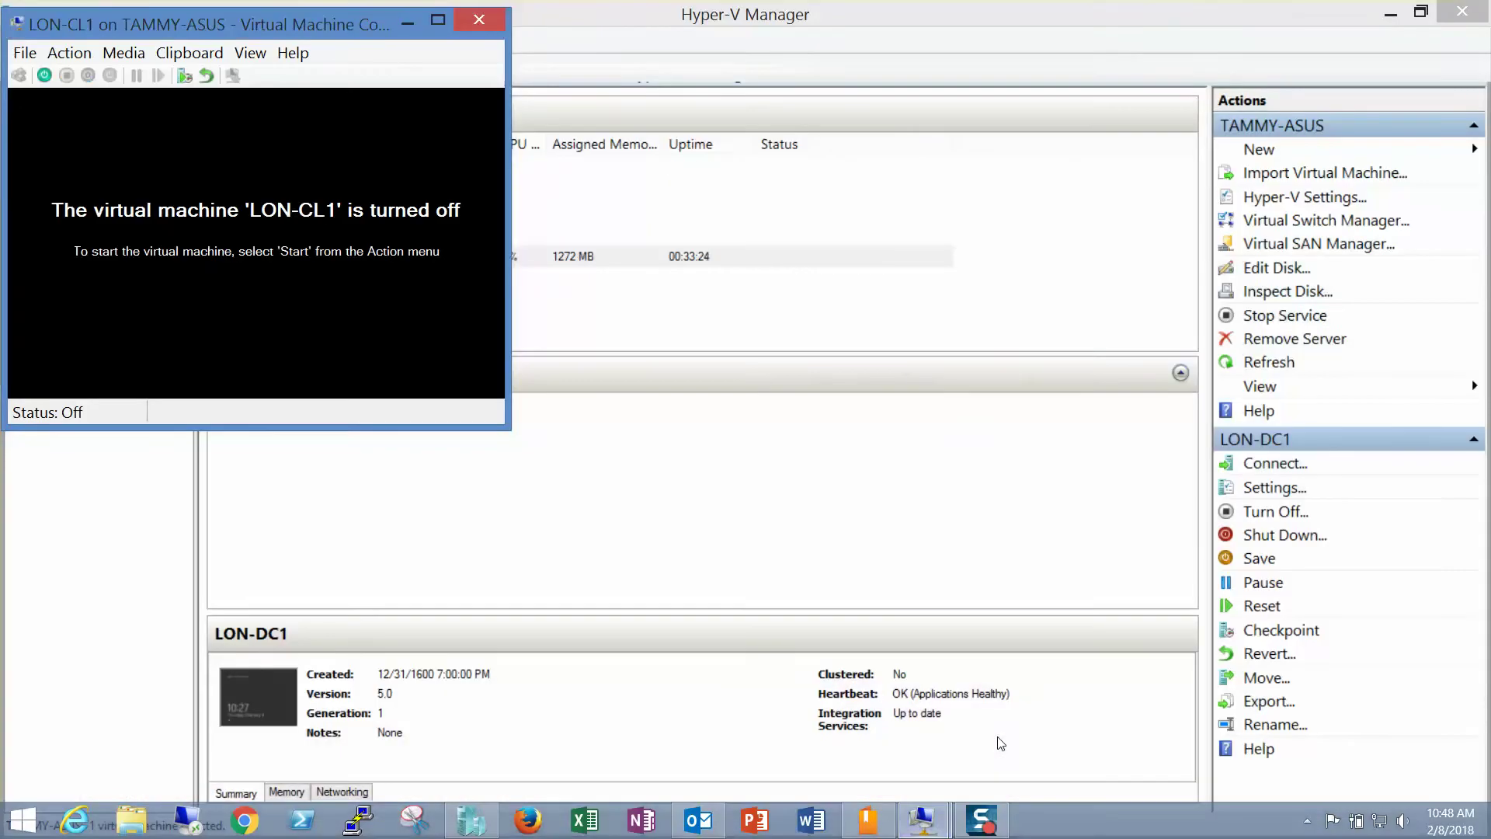
click(483, 16)
click(266, 170)
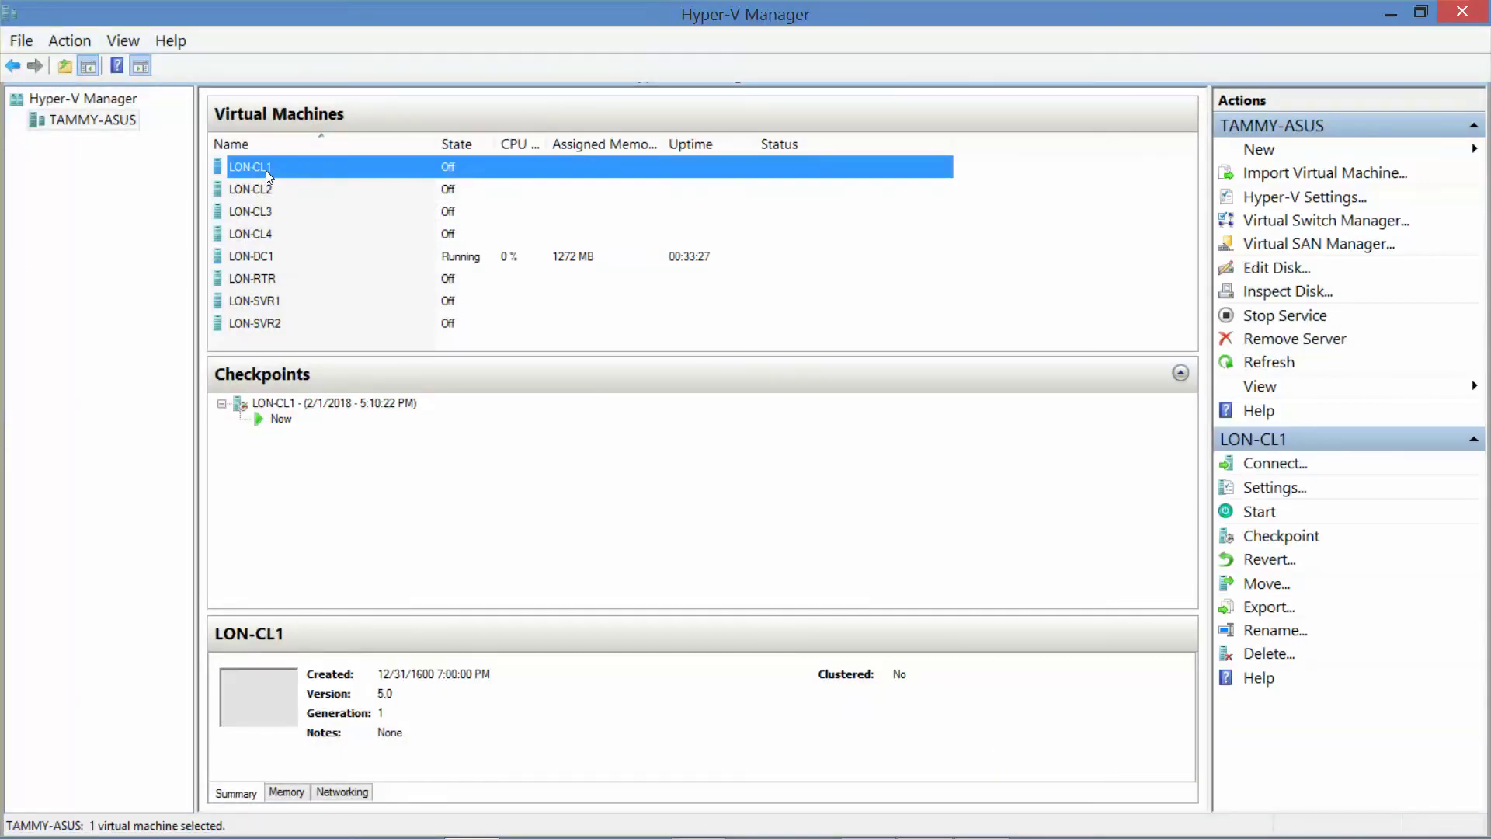
Step: Take checkpoints of LON-CL1 and then LON-DC1
right_click(265, 170)
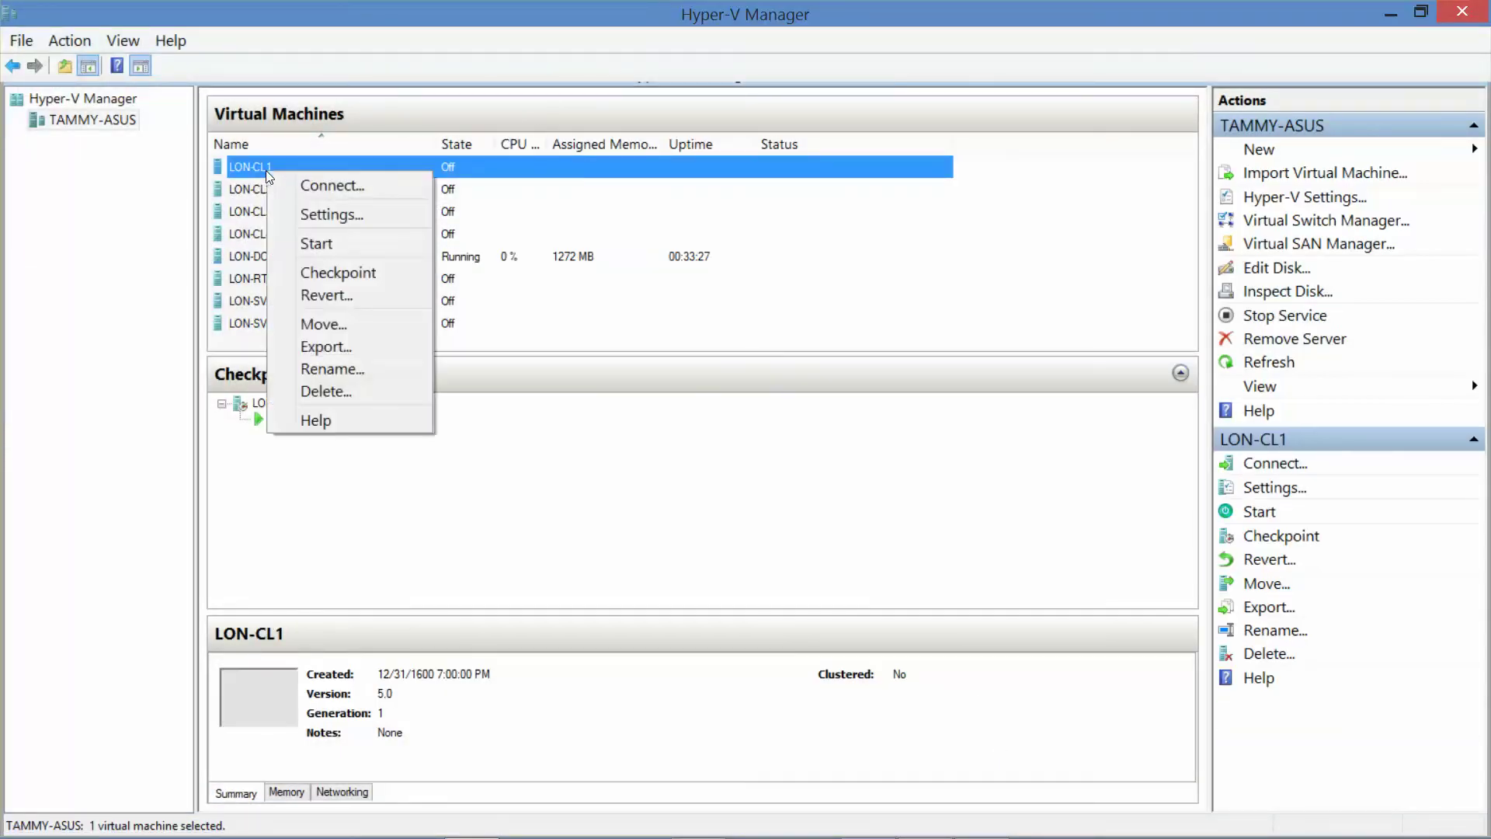
click(326, 273)
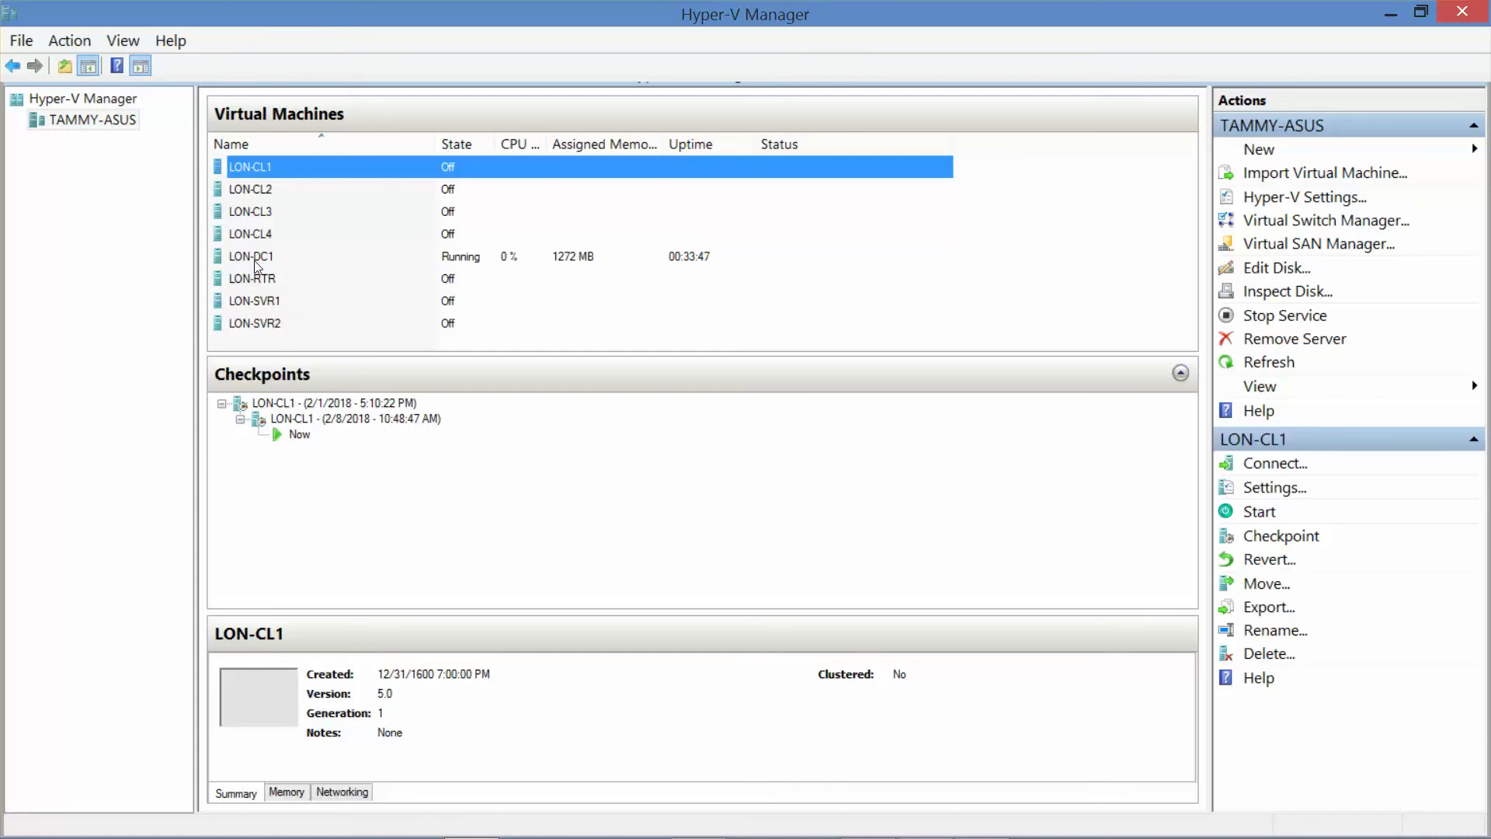
click(254, 259)
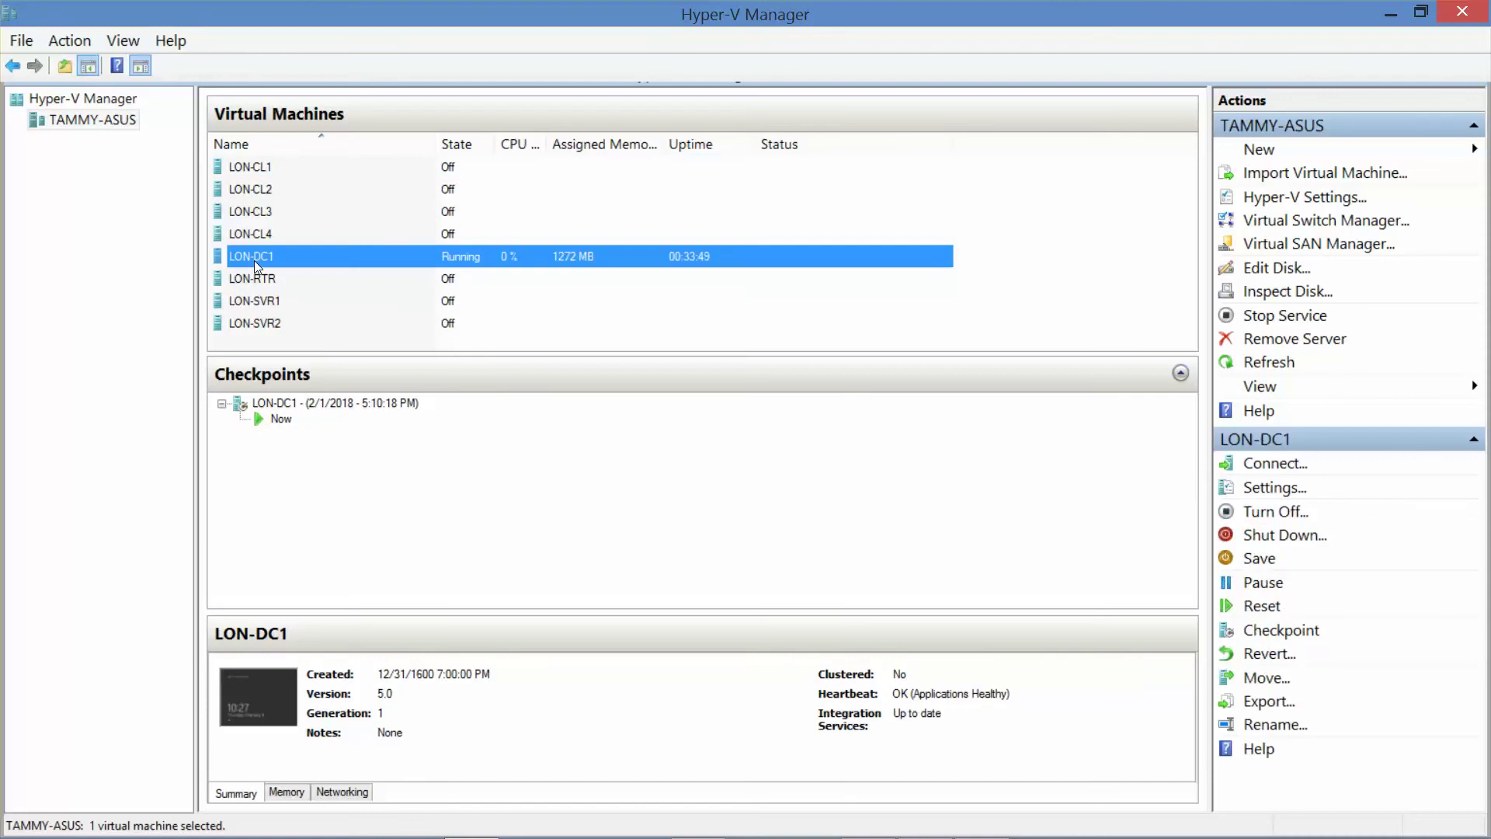
right_click(254, 259)
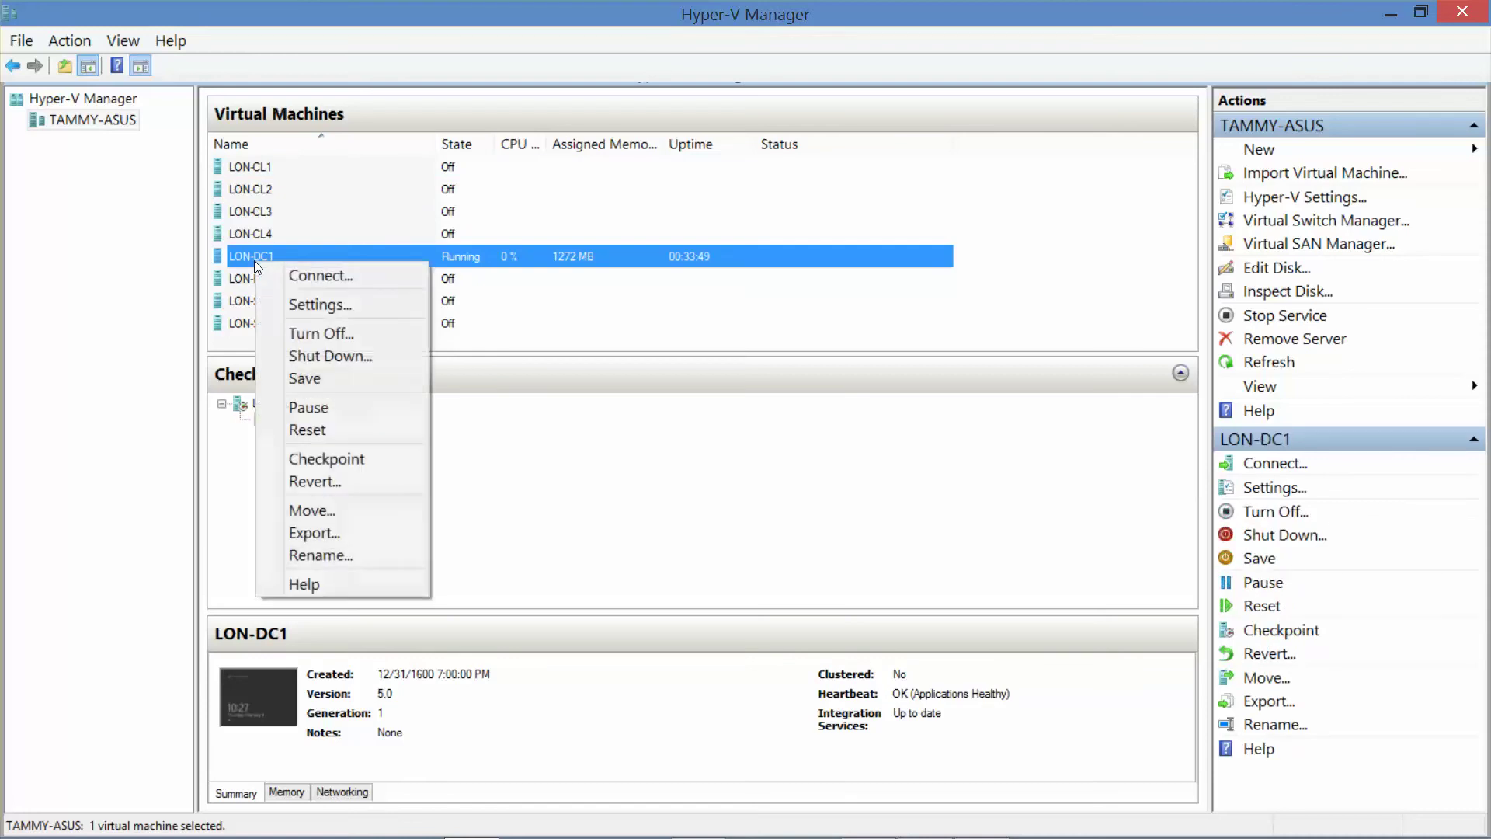
click(334, 457)
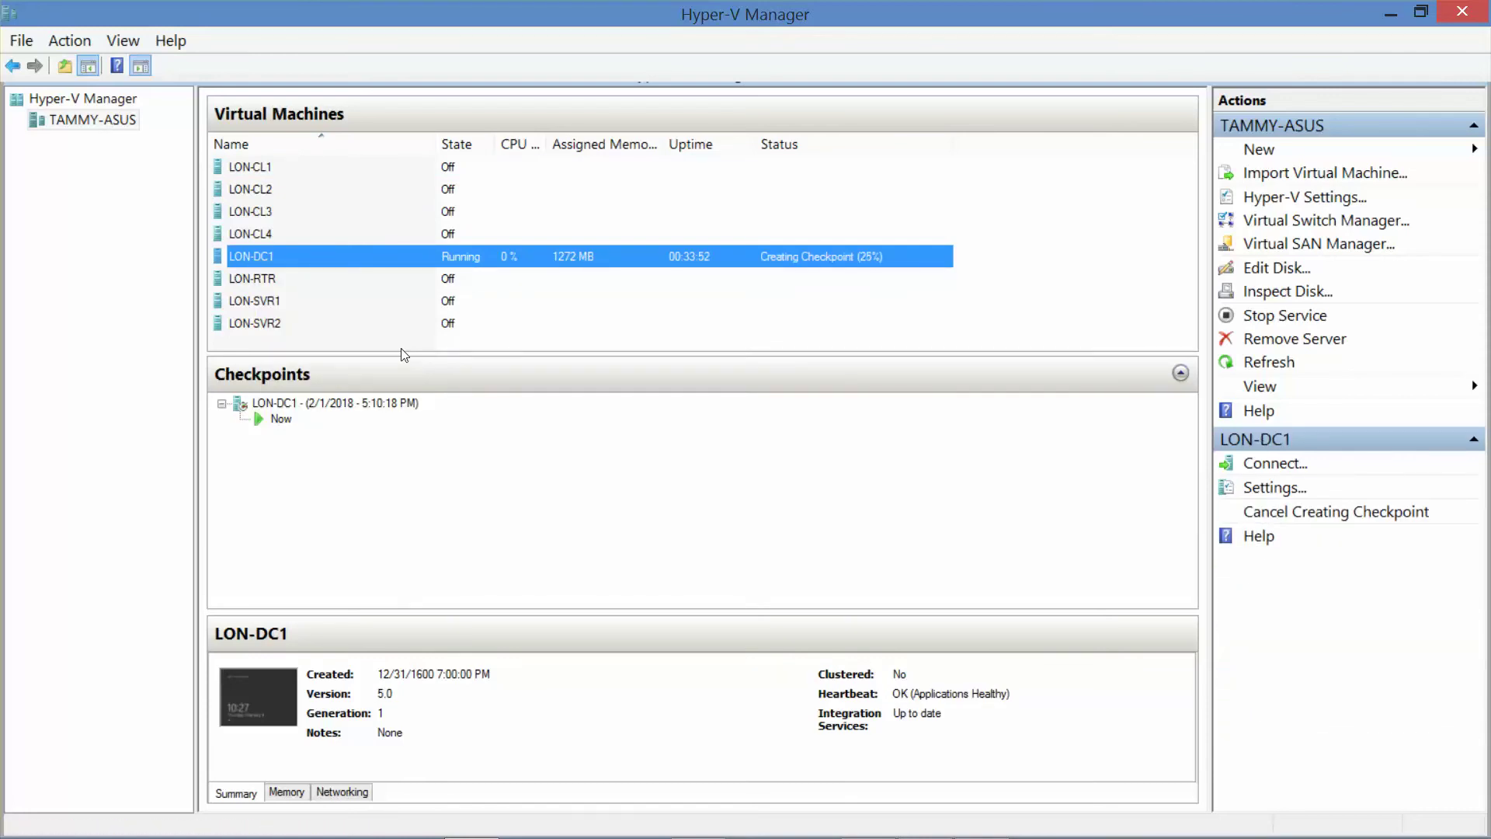
Step: Connect to LON-SVR2 and power it on
double_click(269, 326)
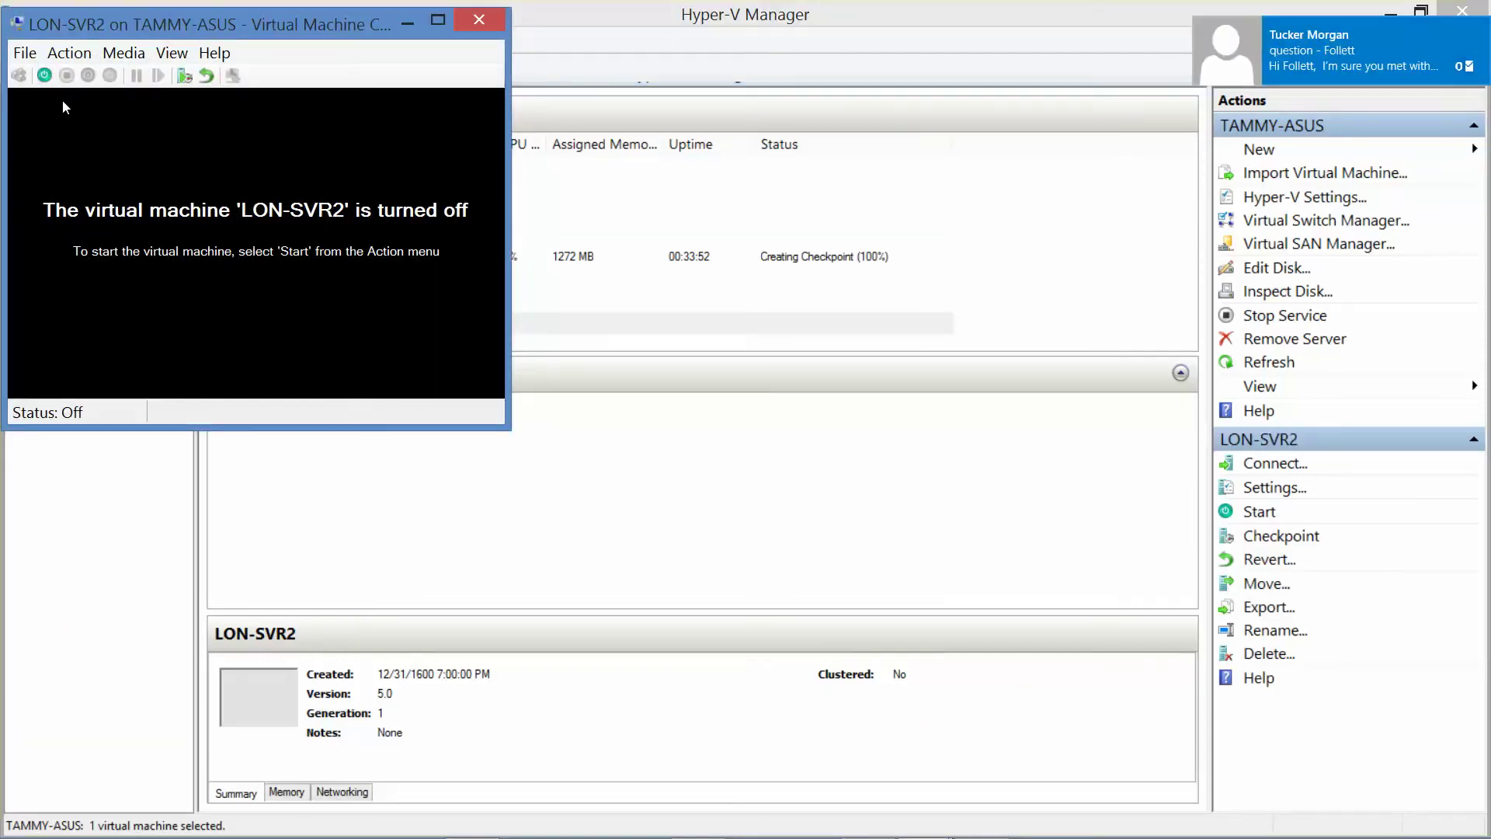
click(44, 77)
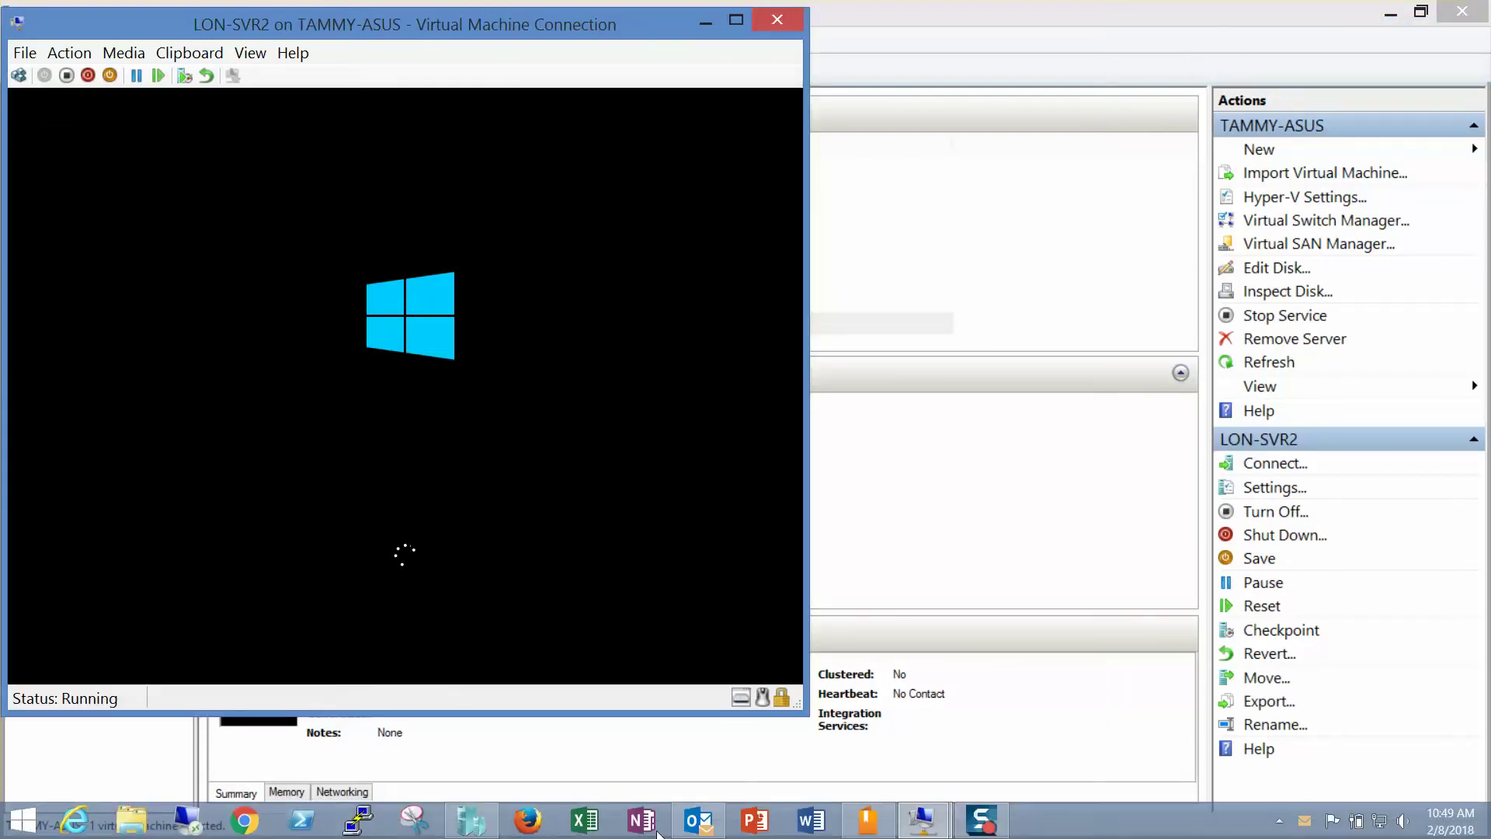
click(983, 823)
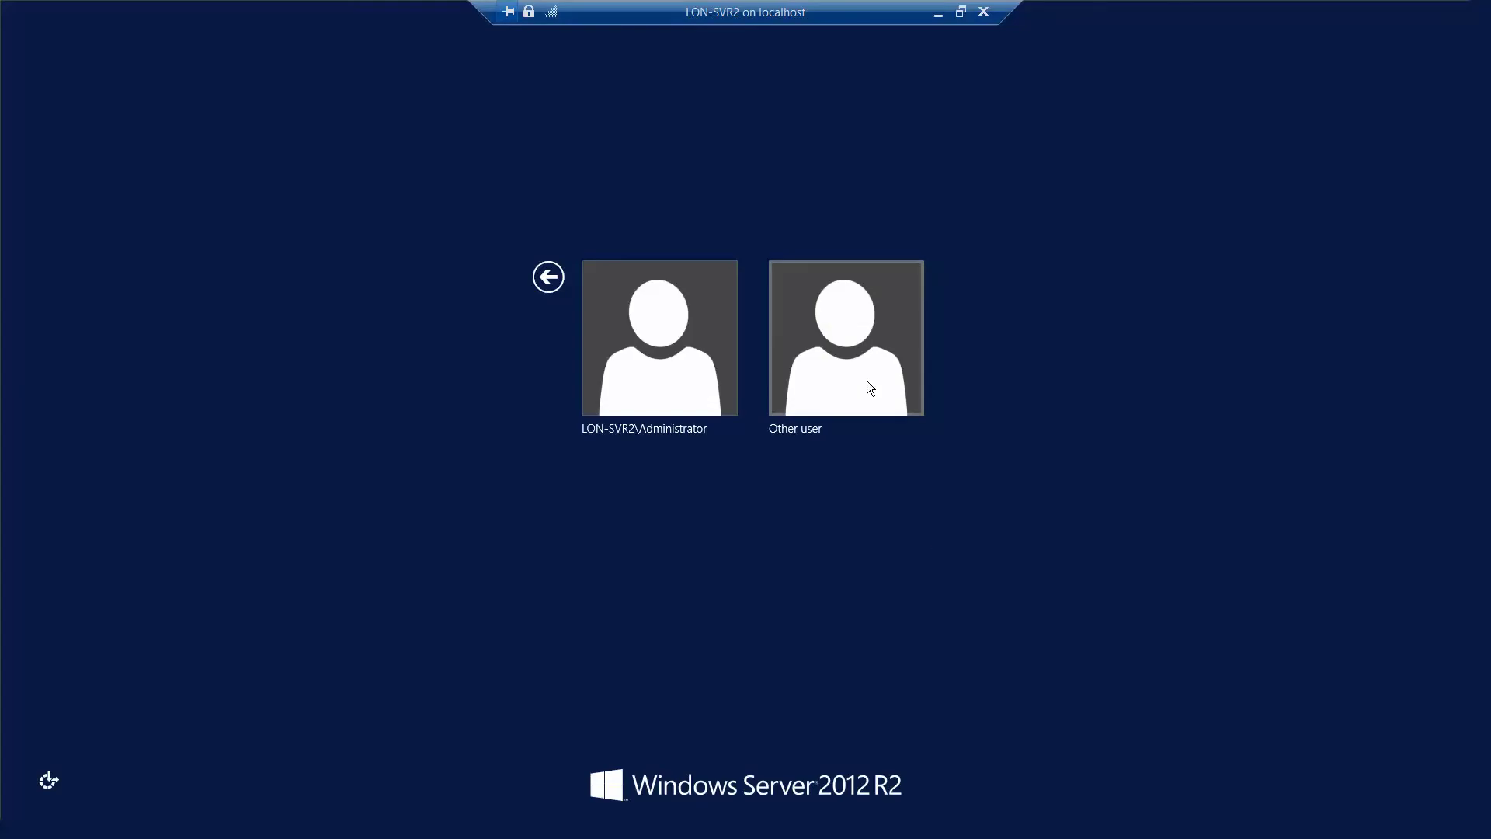
Step: Sign in to LON-SVR2 as another user with the domain administrator account and password
click(868, 382)
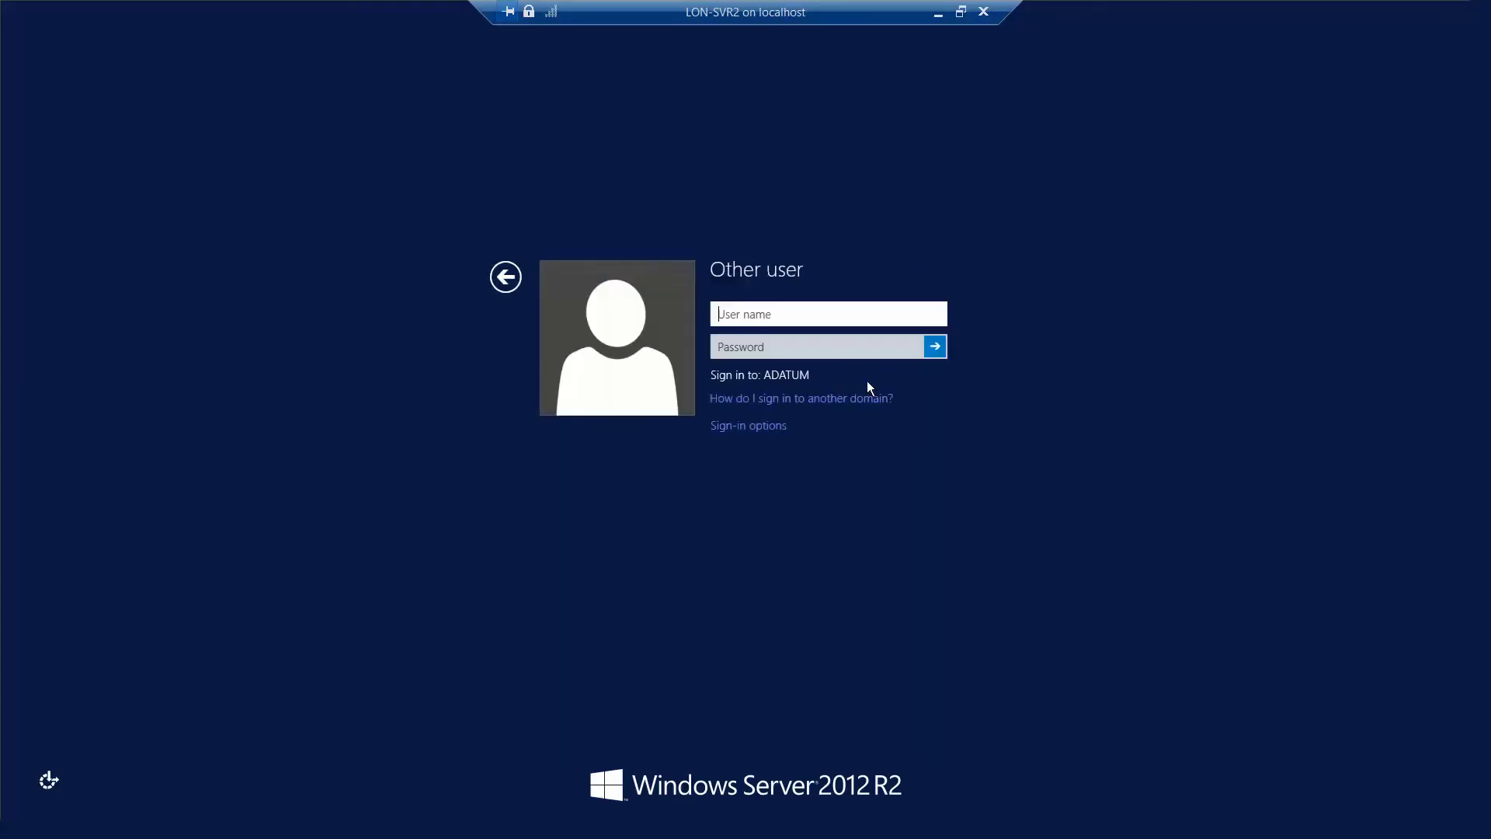
text(adatum\administrat)
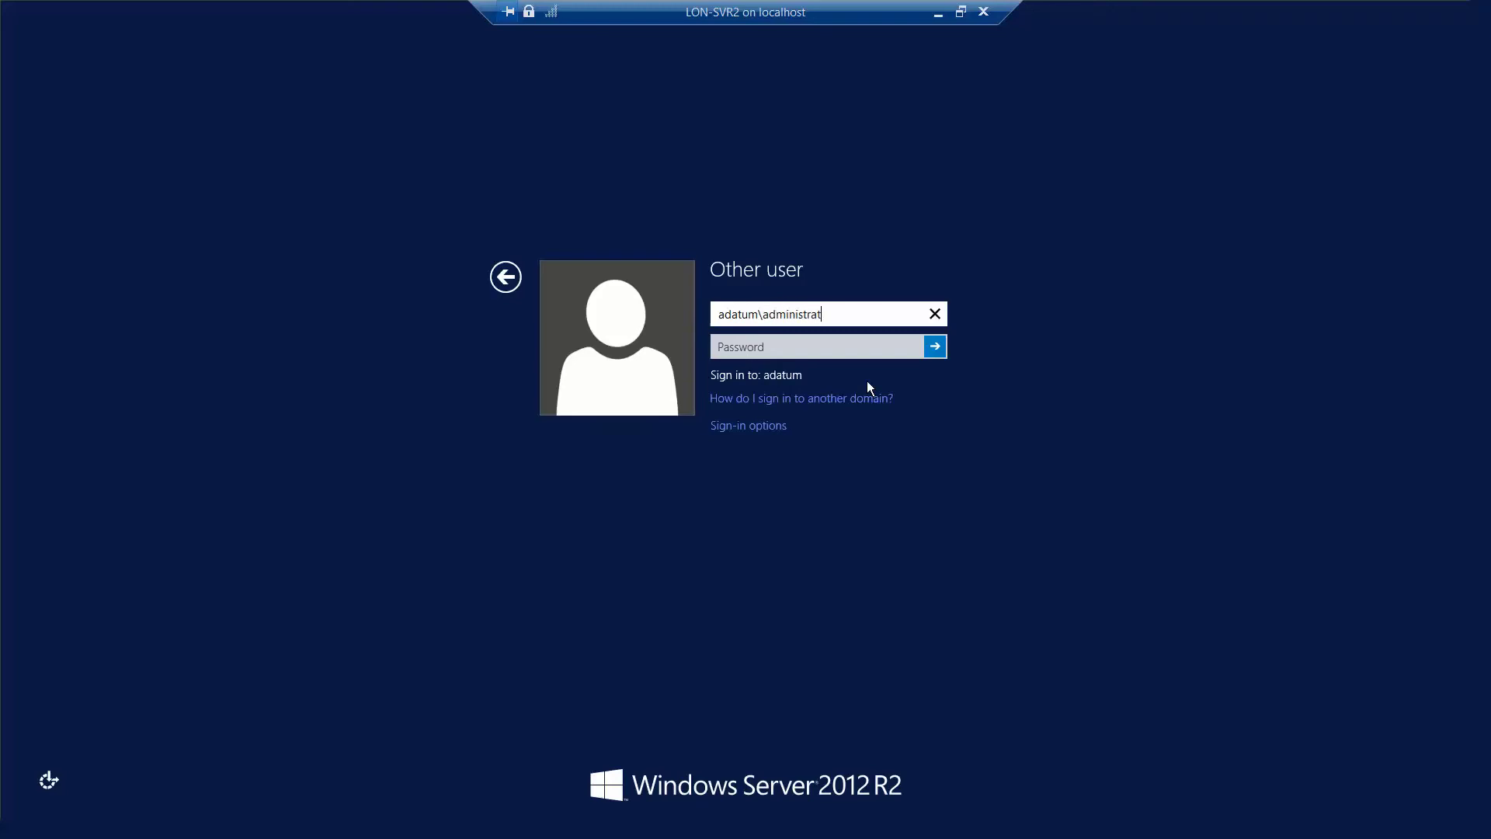
text(or)
key(Tab)
text(Pa$$)
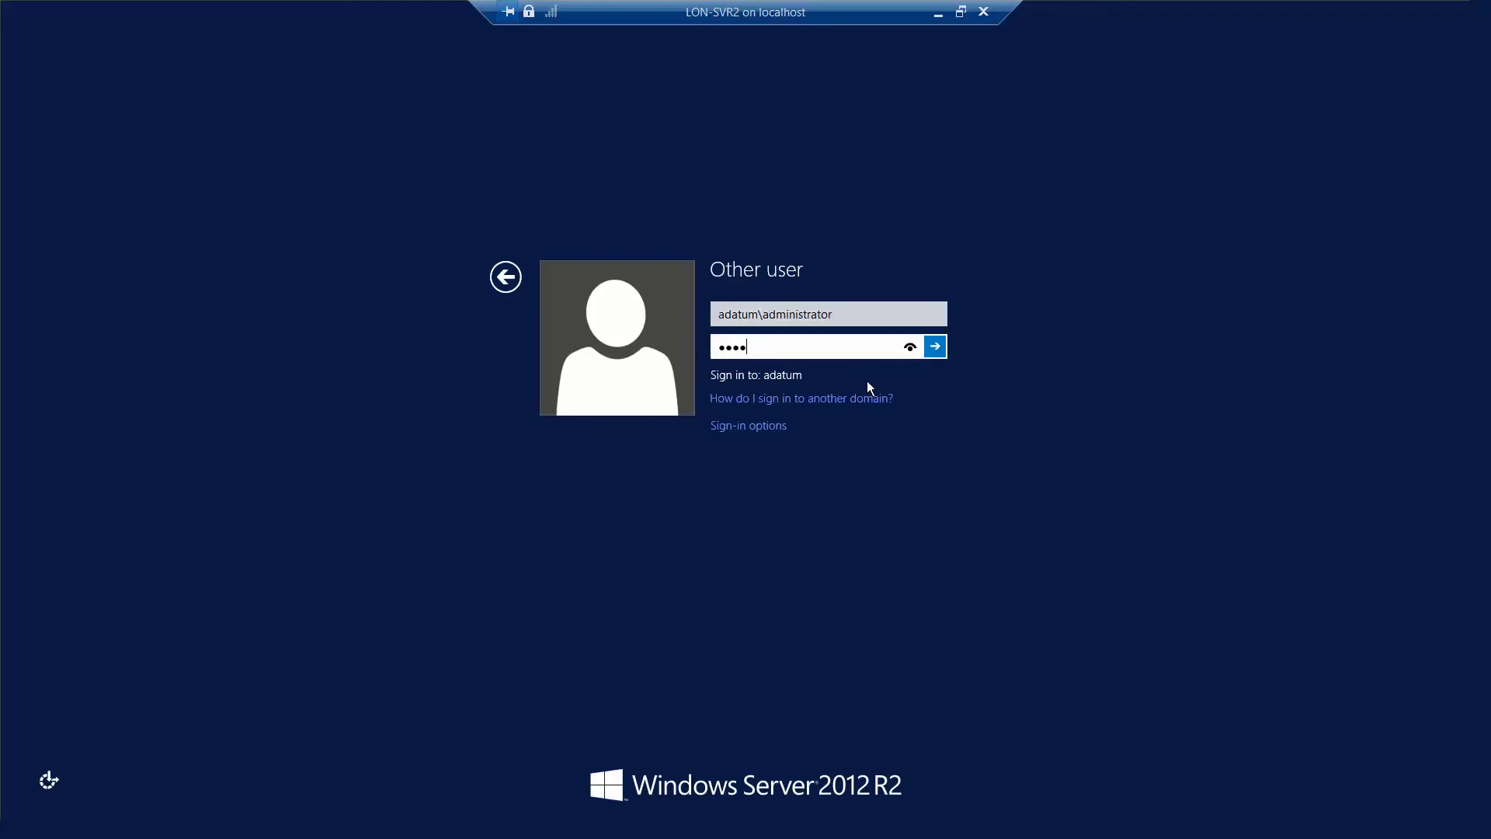
text(w0rd)
click(936, 346)
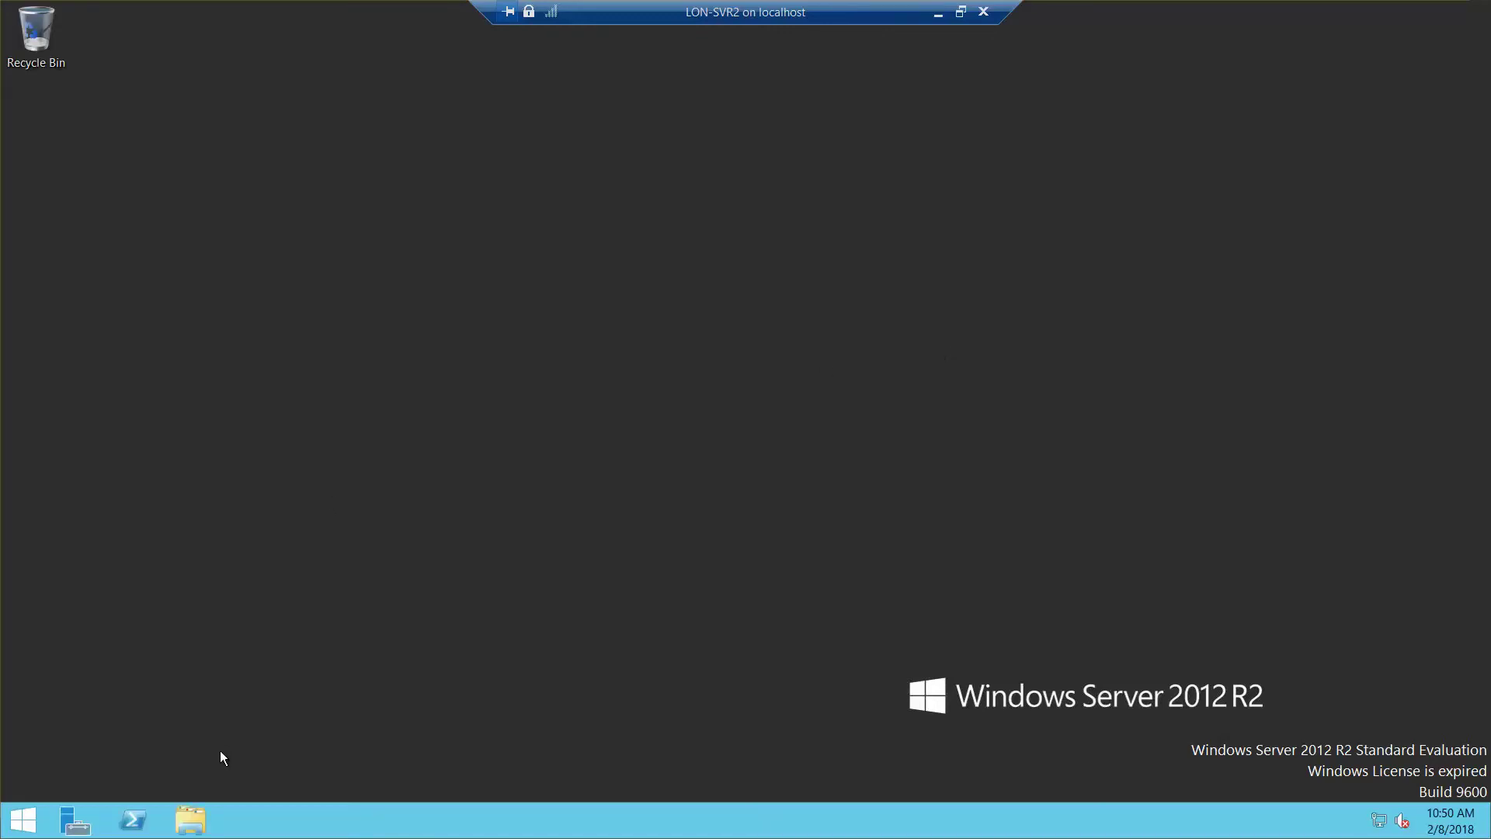
Step: In File Explorer, turn on network discovery from the Network view
click(193, 818)
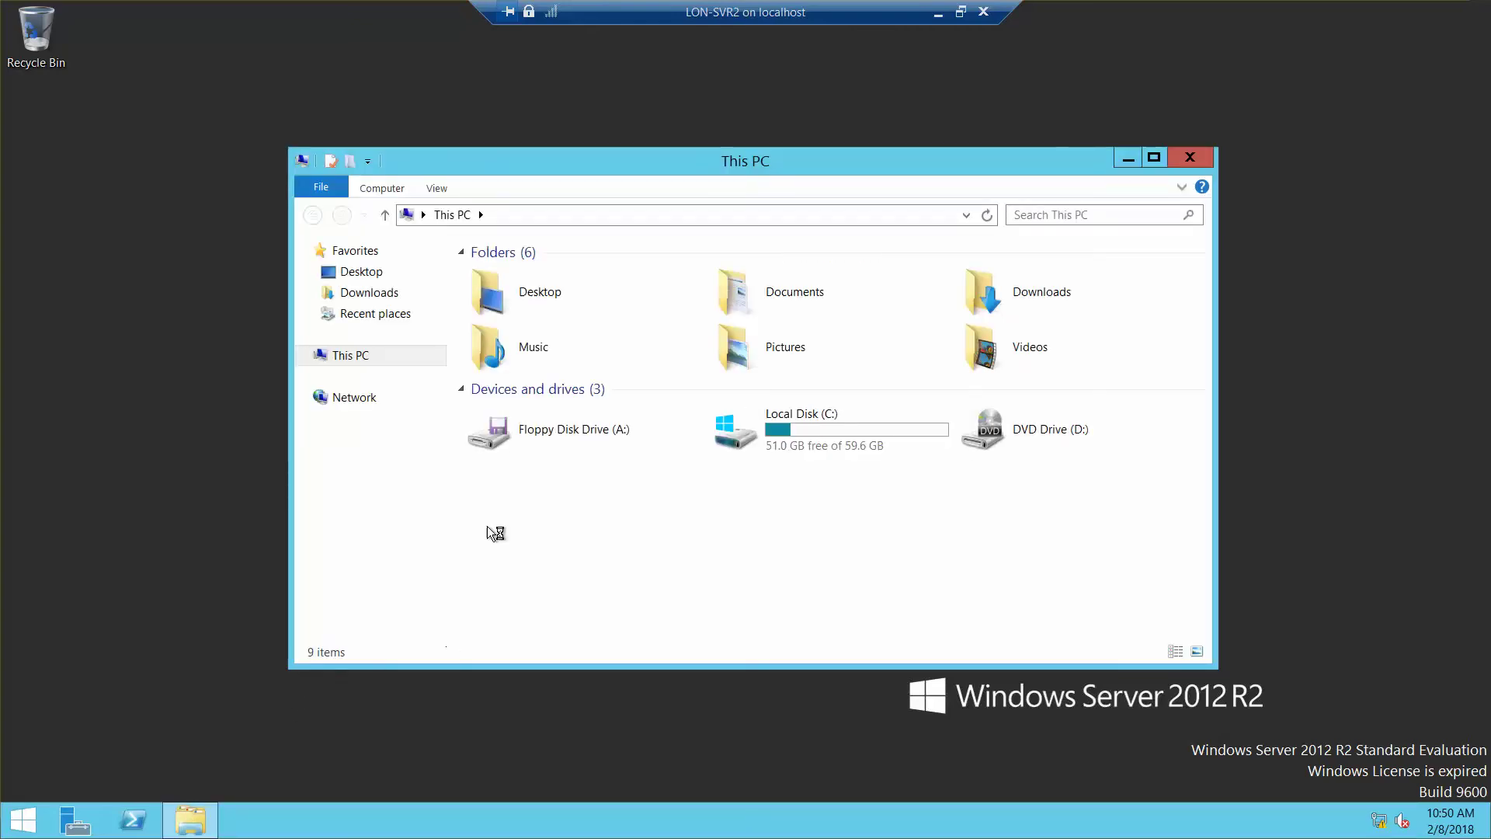
click(355, 398)
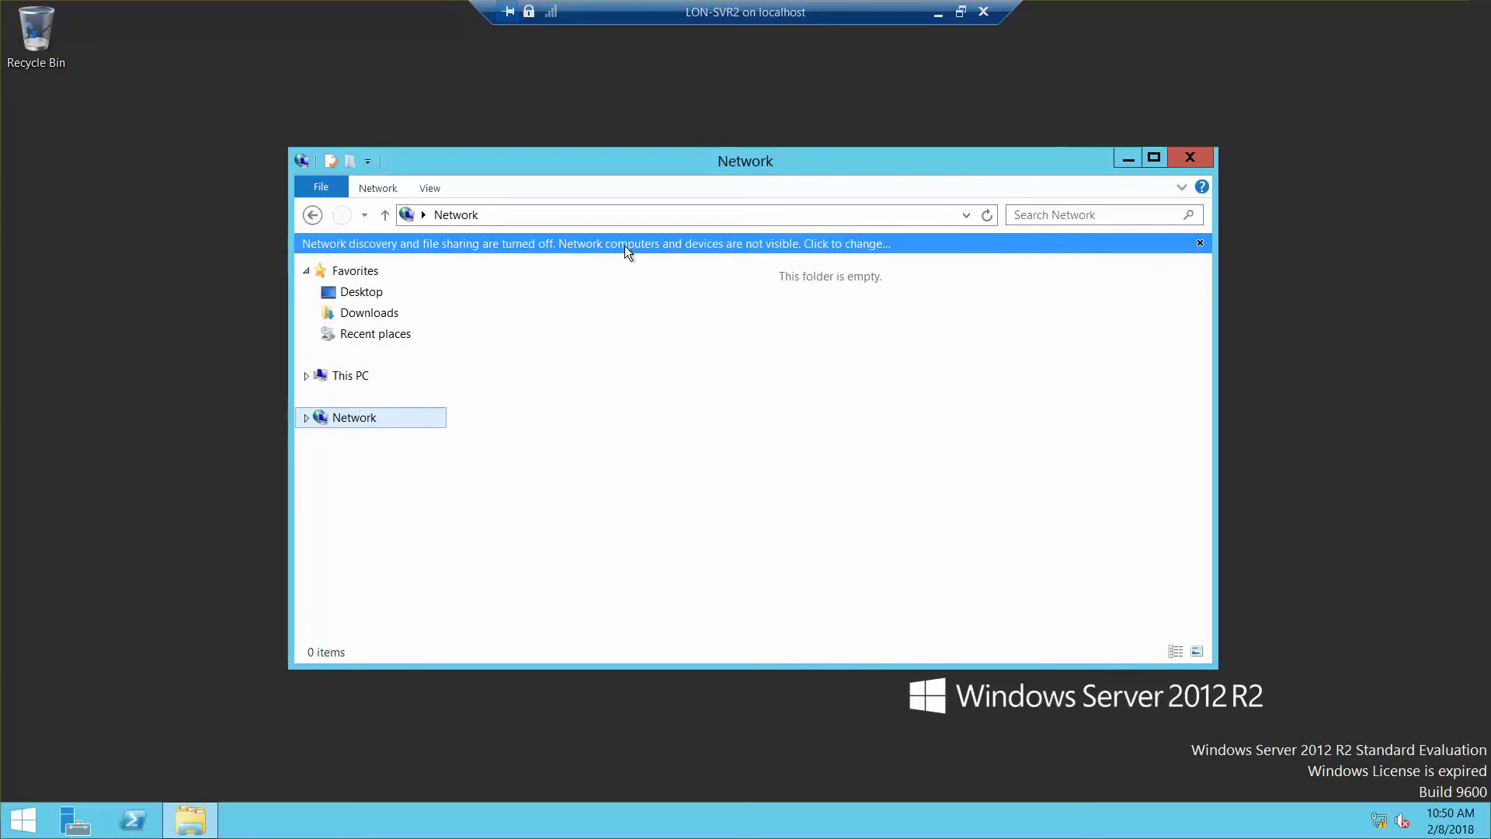
click(624, 246)
click(672, 258)
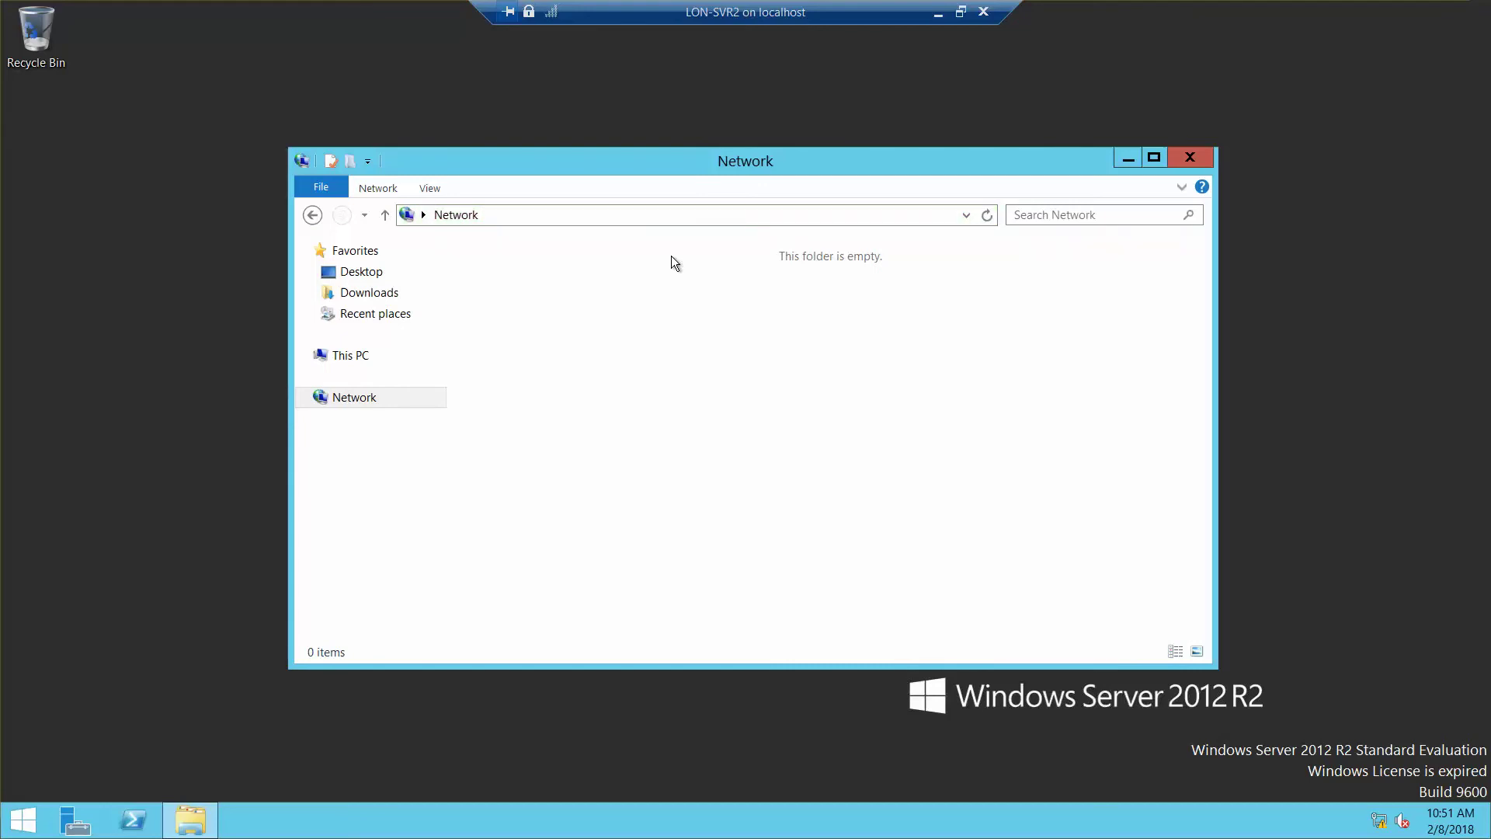
Step: Browse to \\lon-dc1, open the Software share, and launch adksetup
click(605, 216)
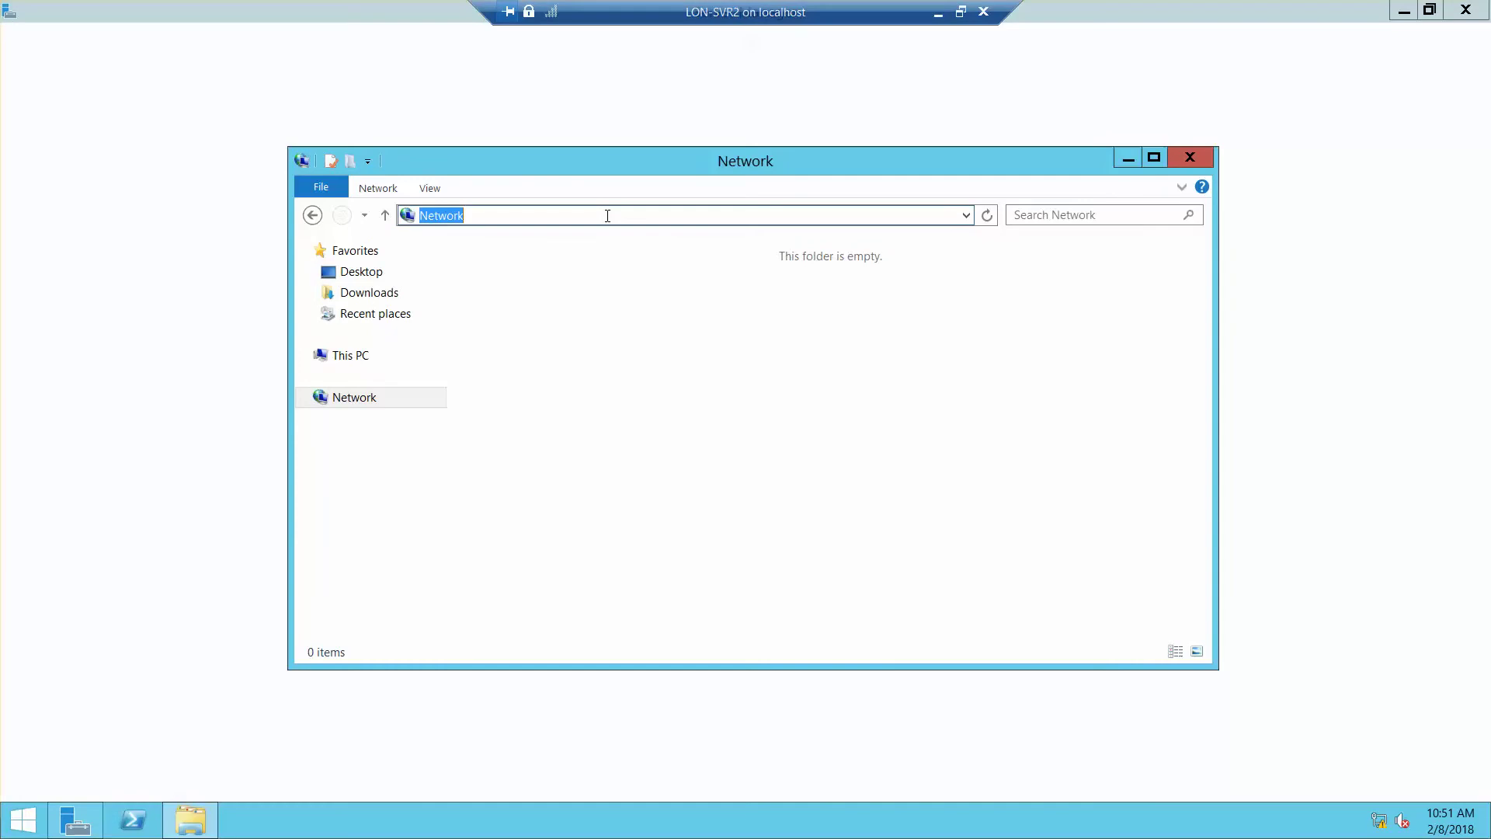
text(\\)
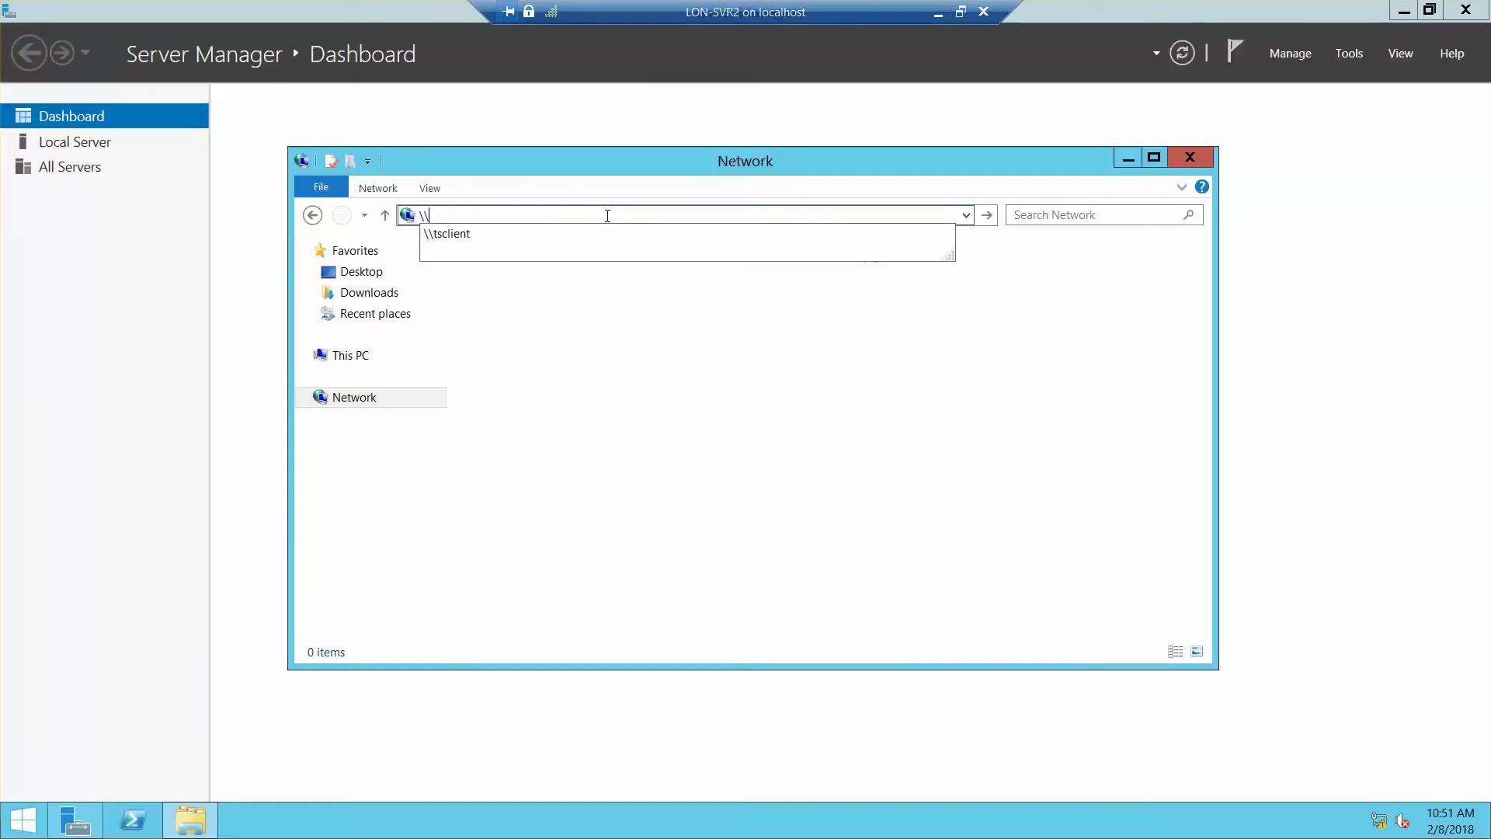
text(lo)
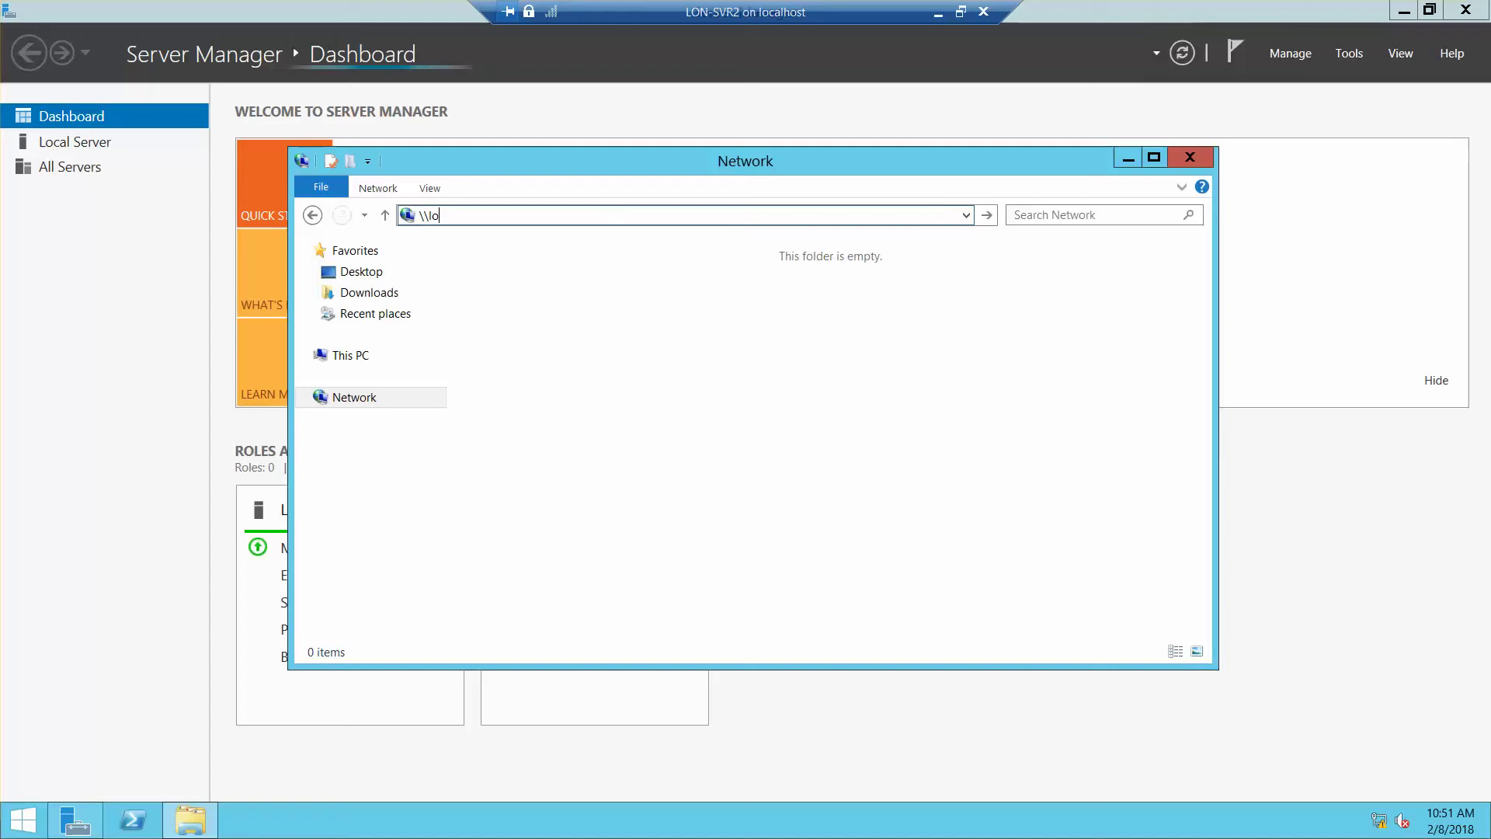
text(n-dc1)
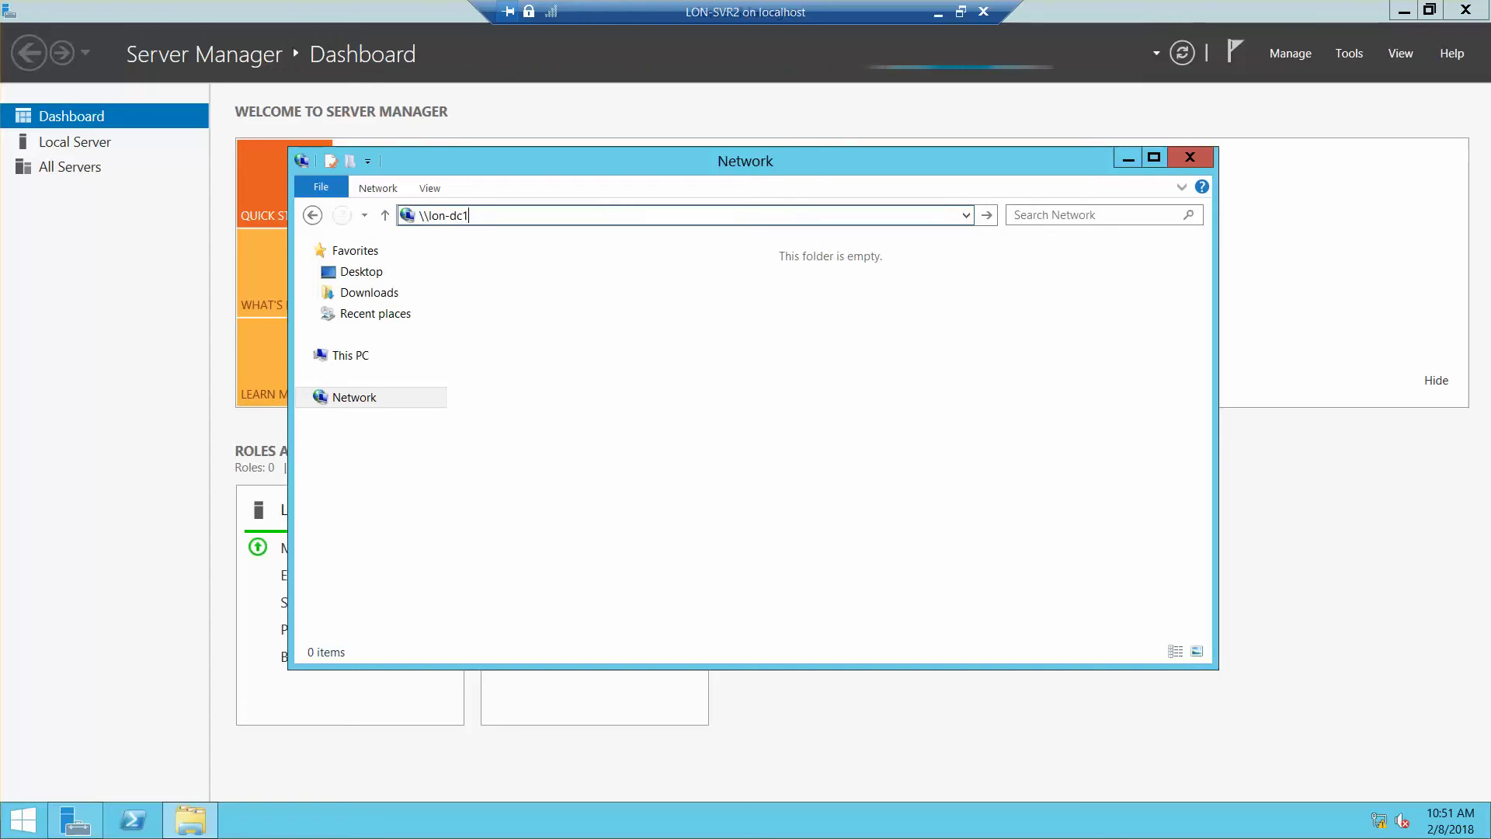
key(Return)
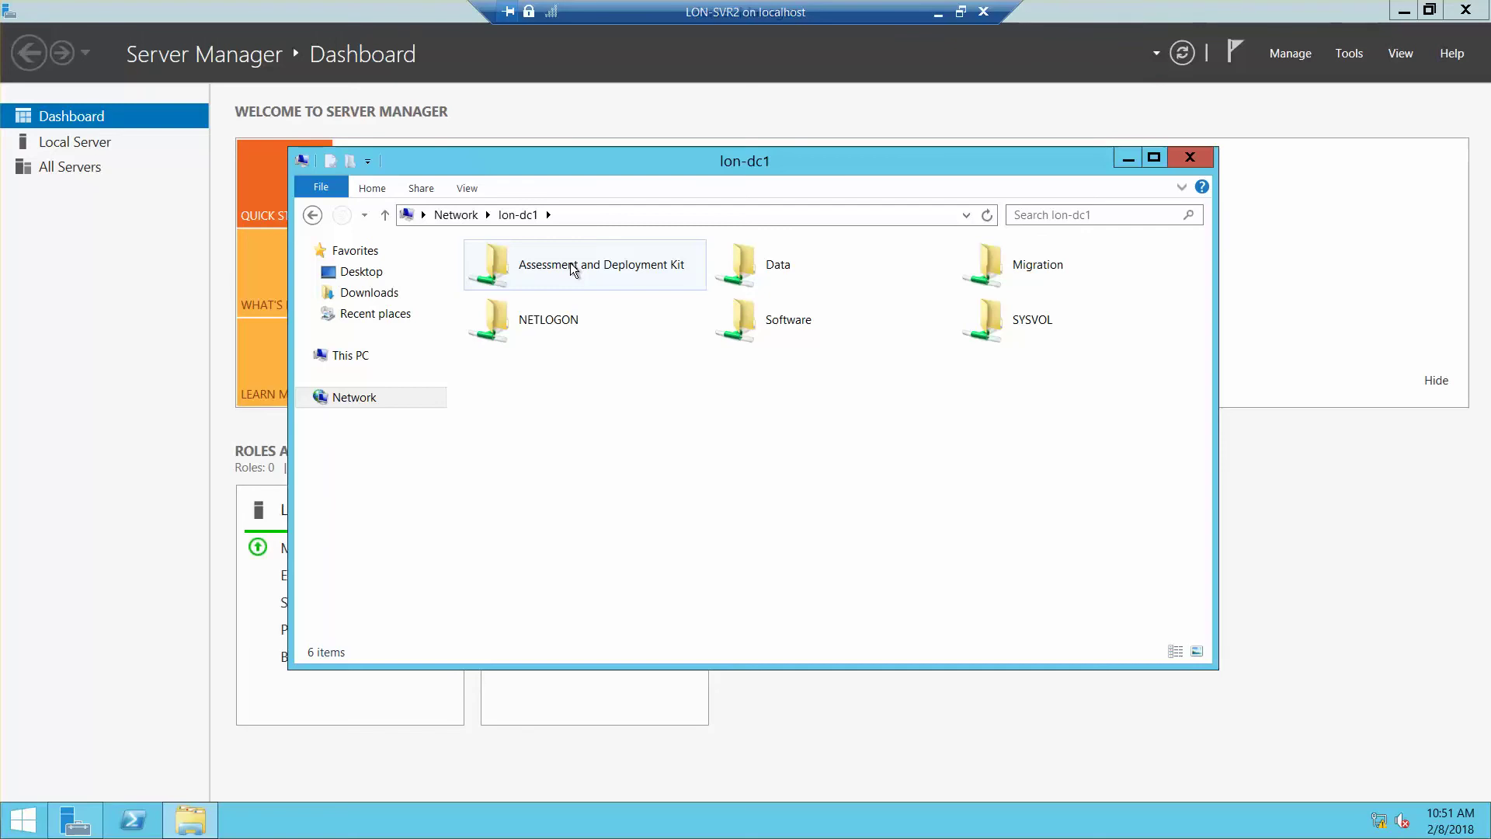
double_click(788, 321)
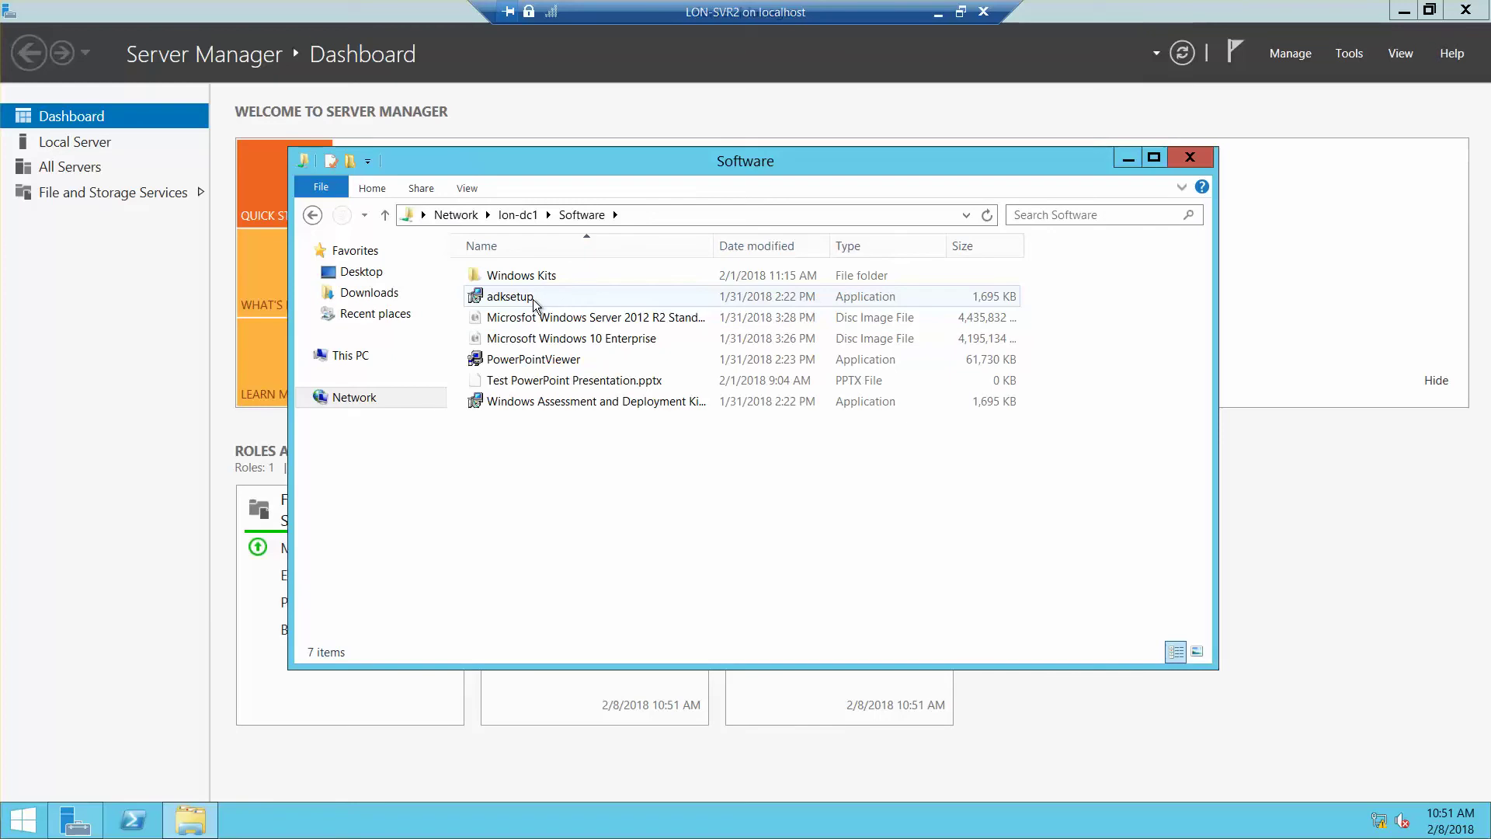
double_click(535, 301)
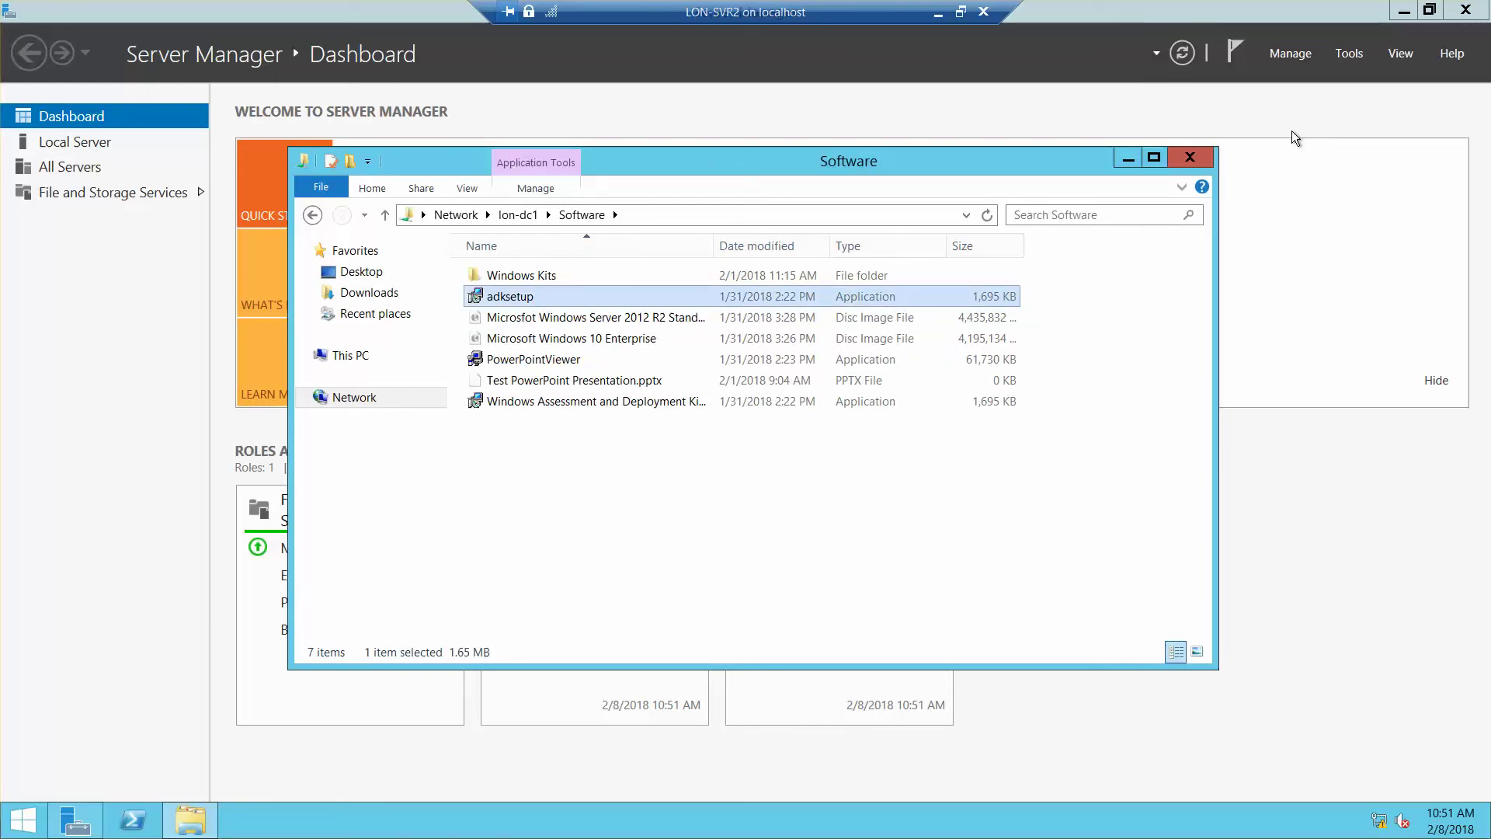
click(1403, 12)
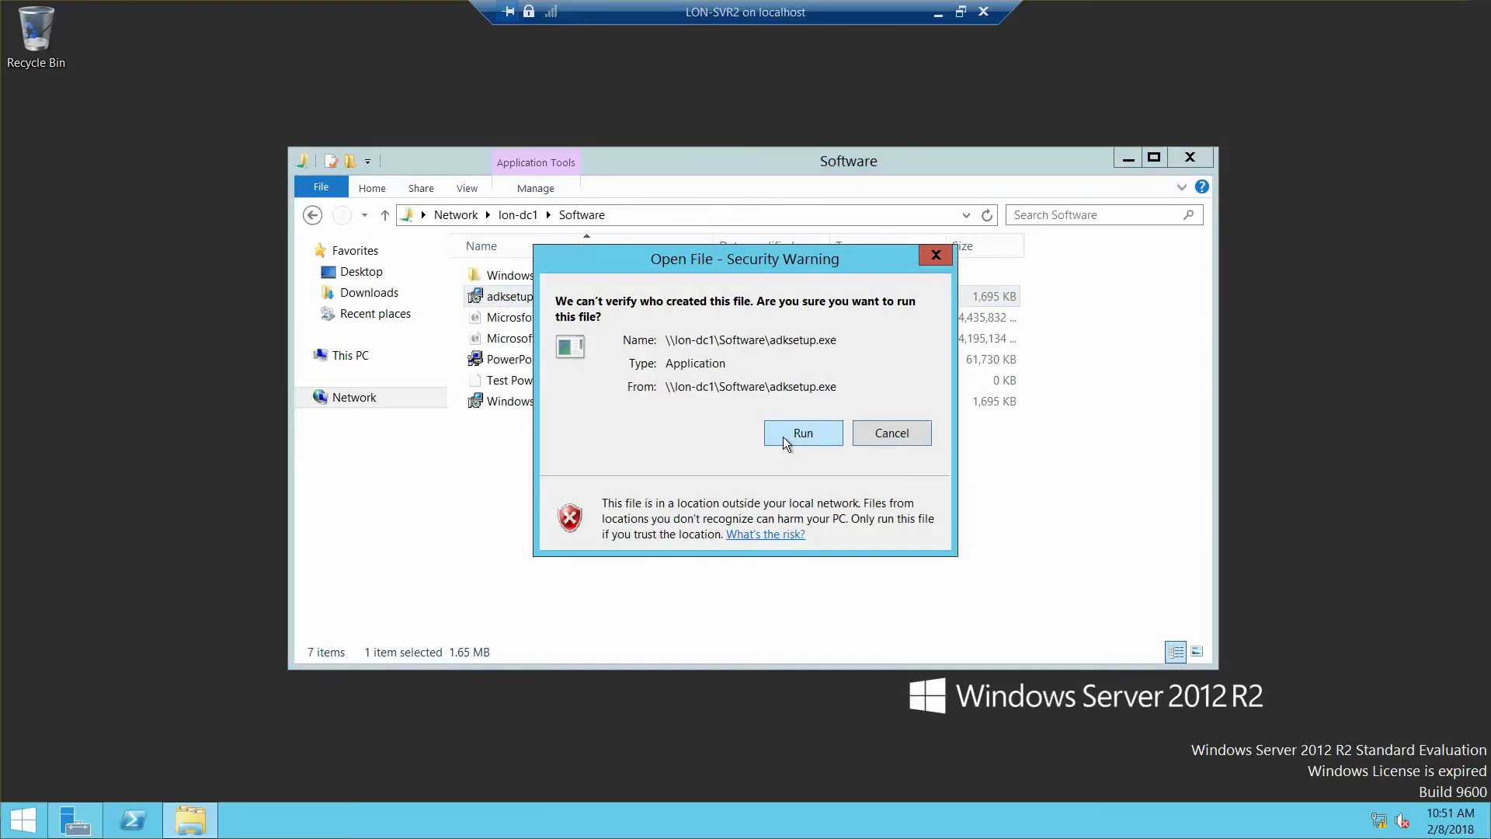
Step: Run adksetup, keep the default install location, decline privacy participation, and accept the license
click(783, 441)
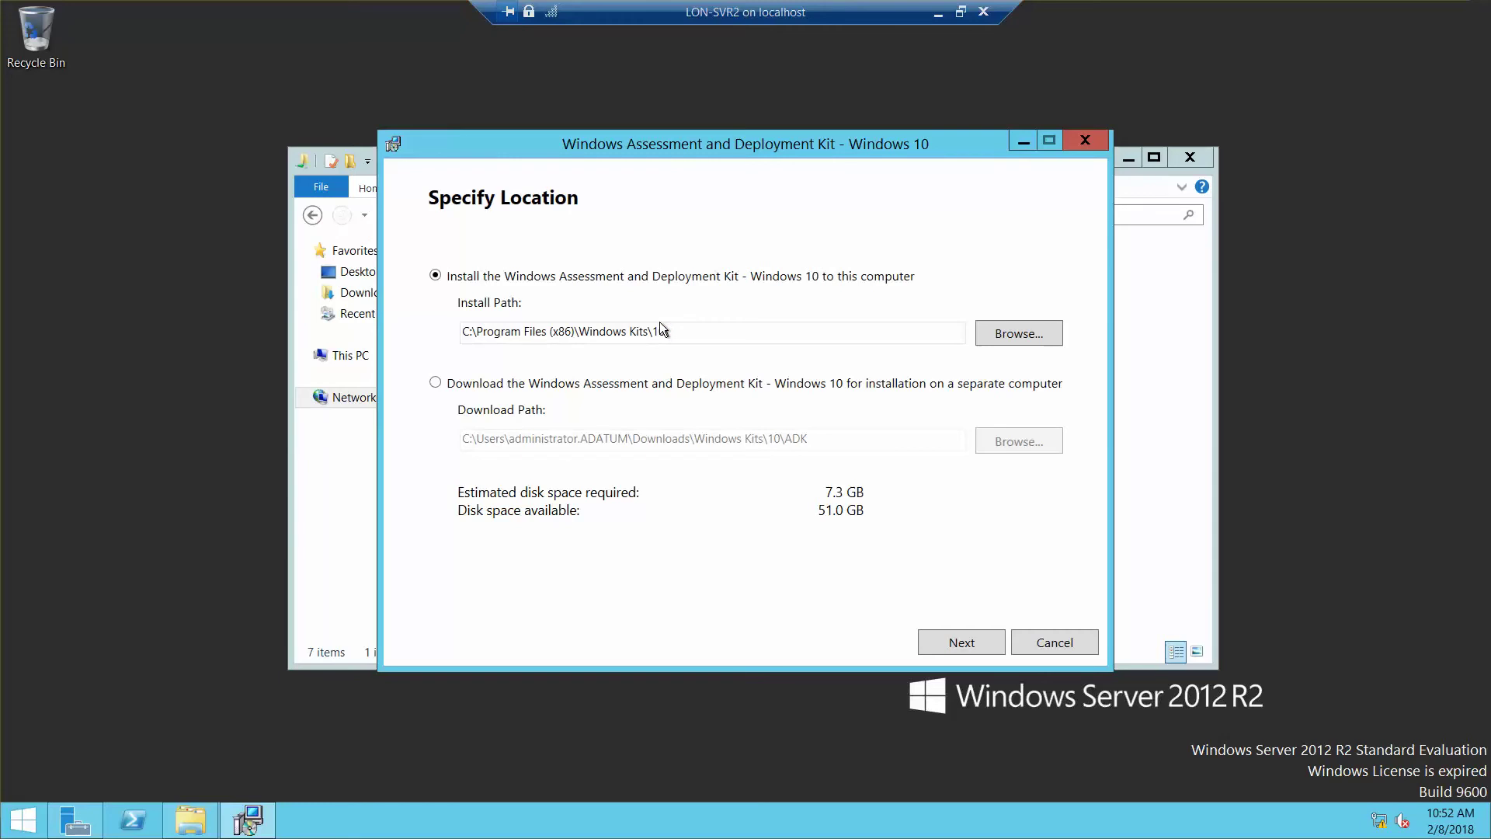
click(963, 645)
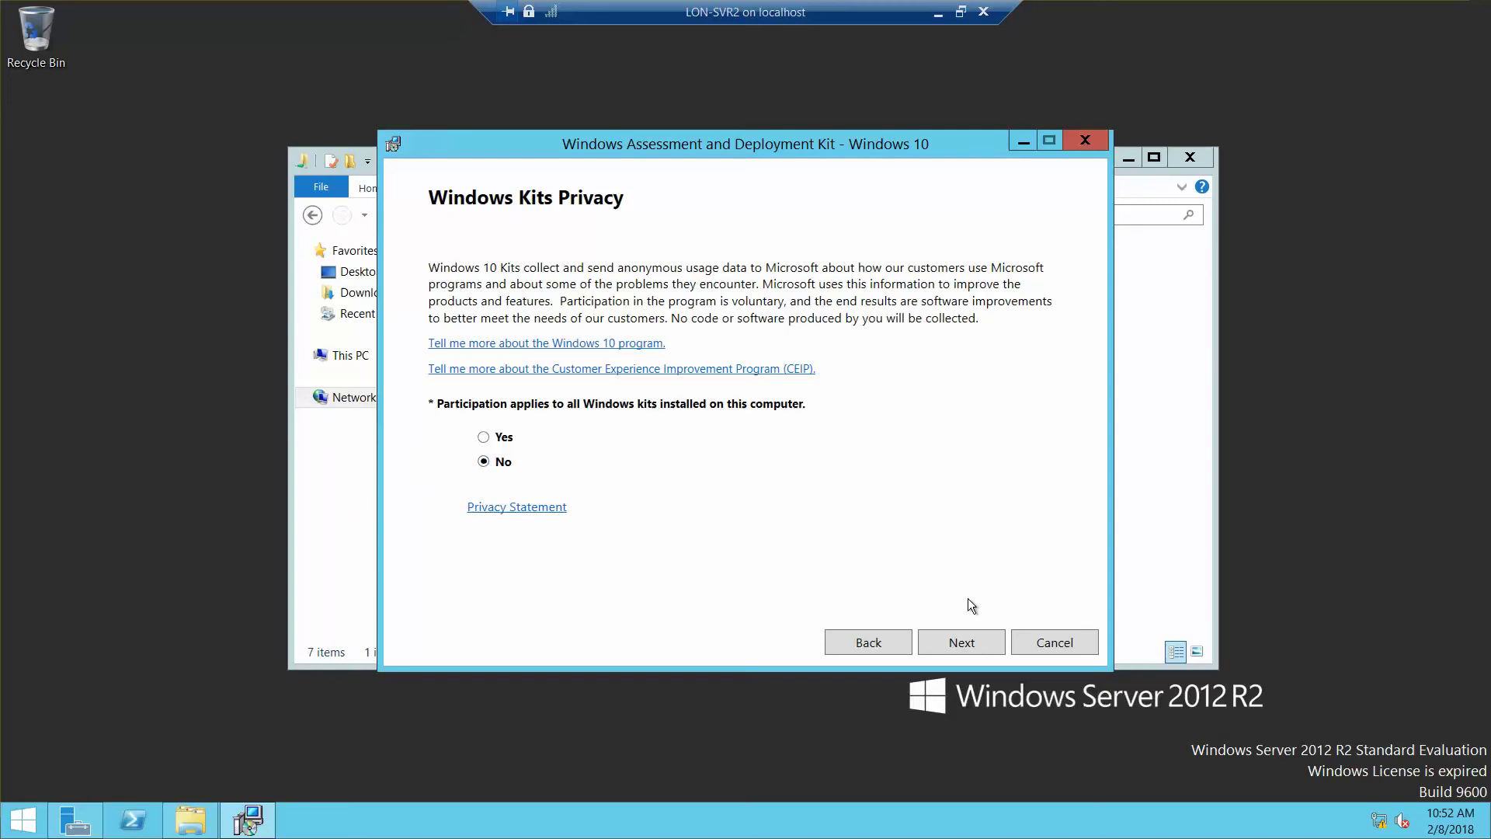
click(975, 649)
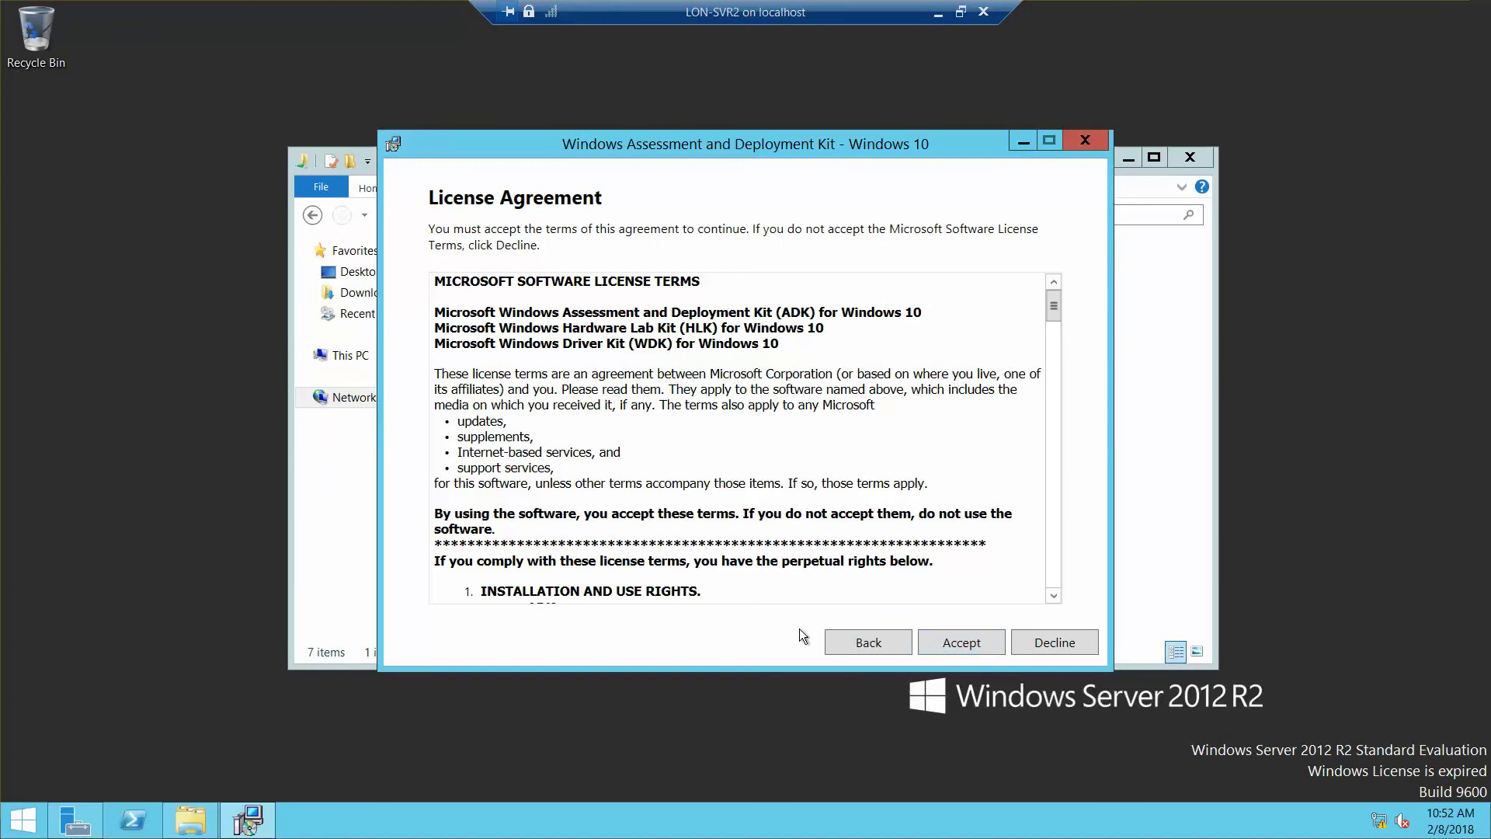
click(951, 641)
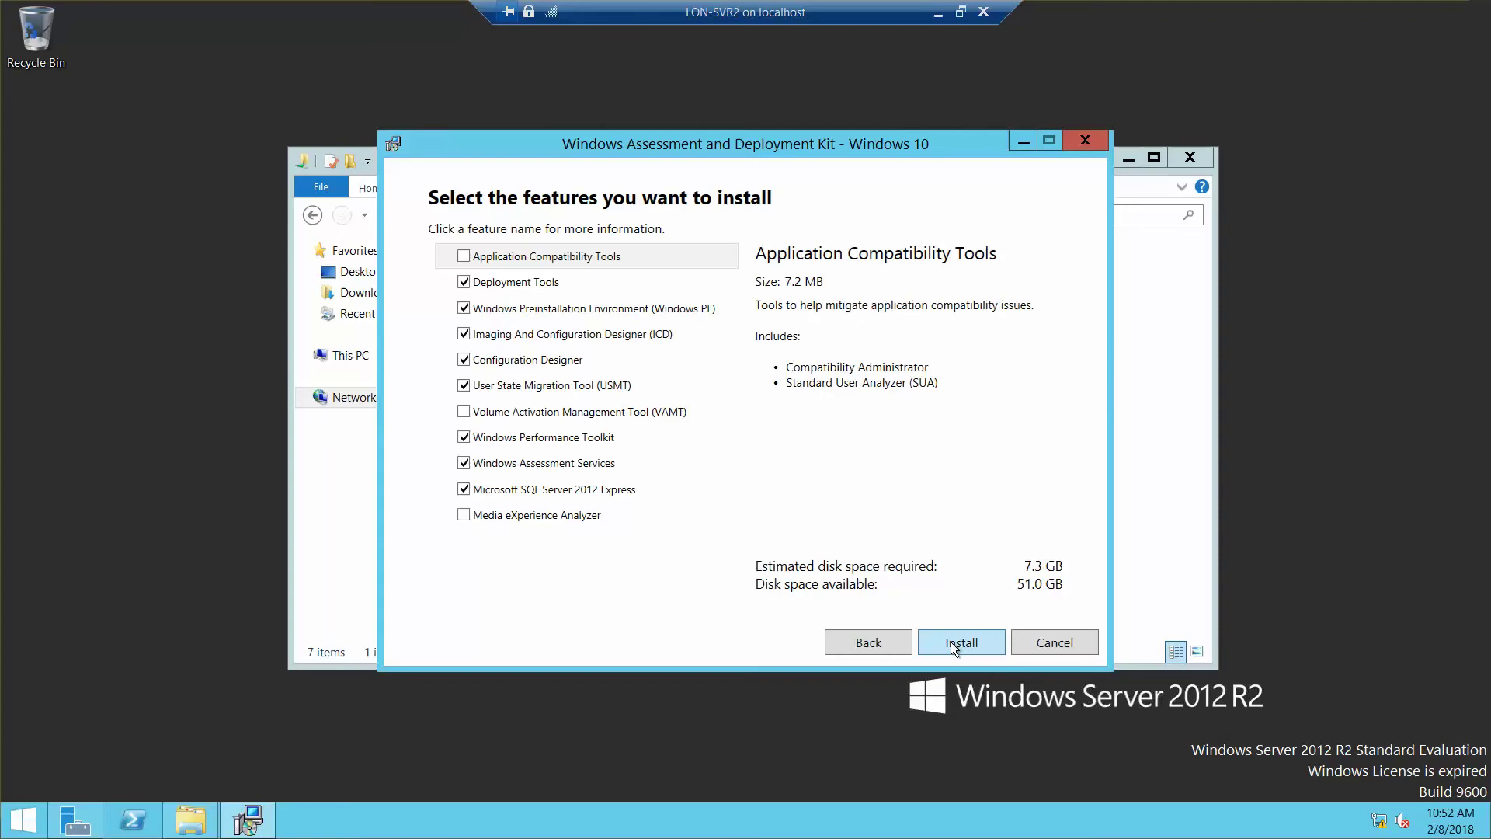
Step: Add Media eXperience Analyzer and Volume Activation Management Tool, then start the installation
click(464, 515)
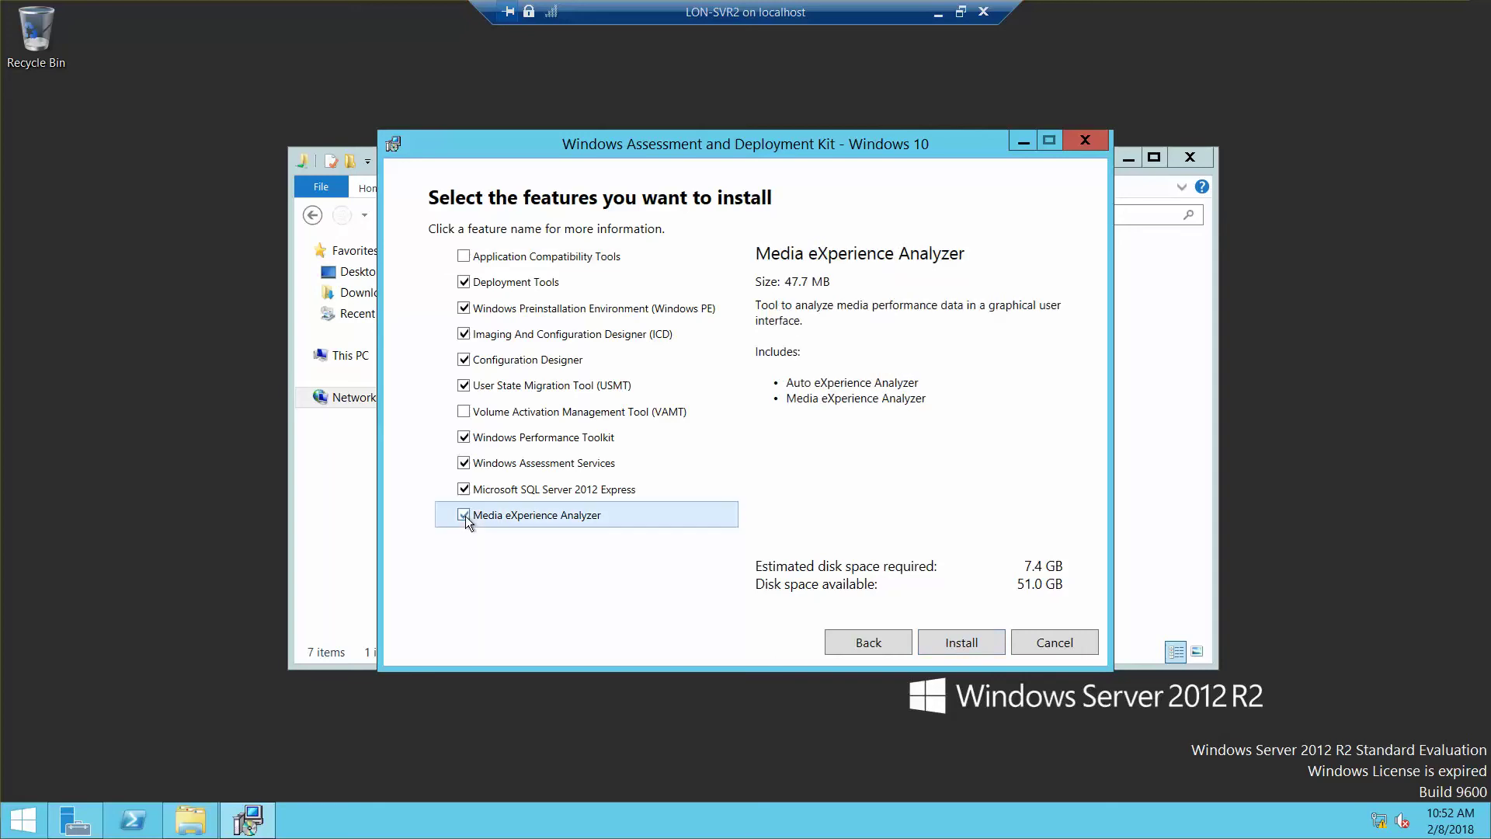
click(465, 416)
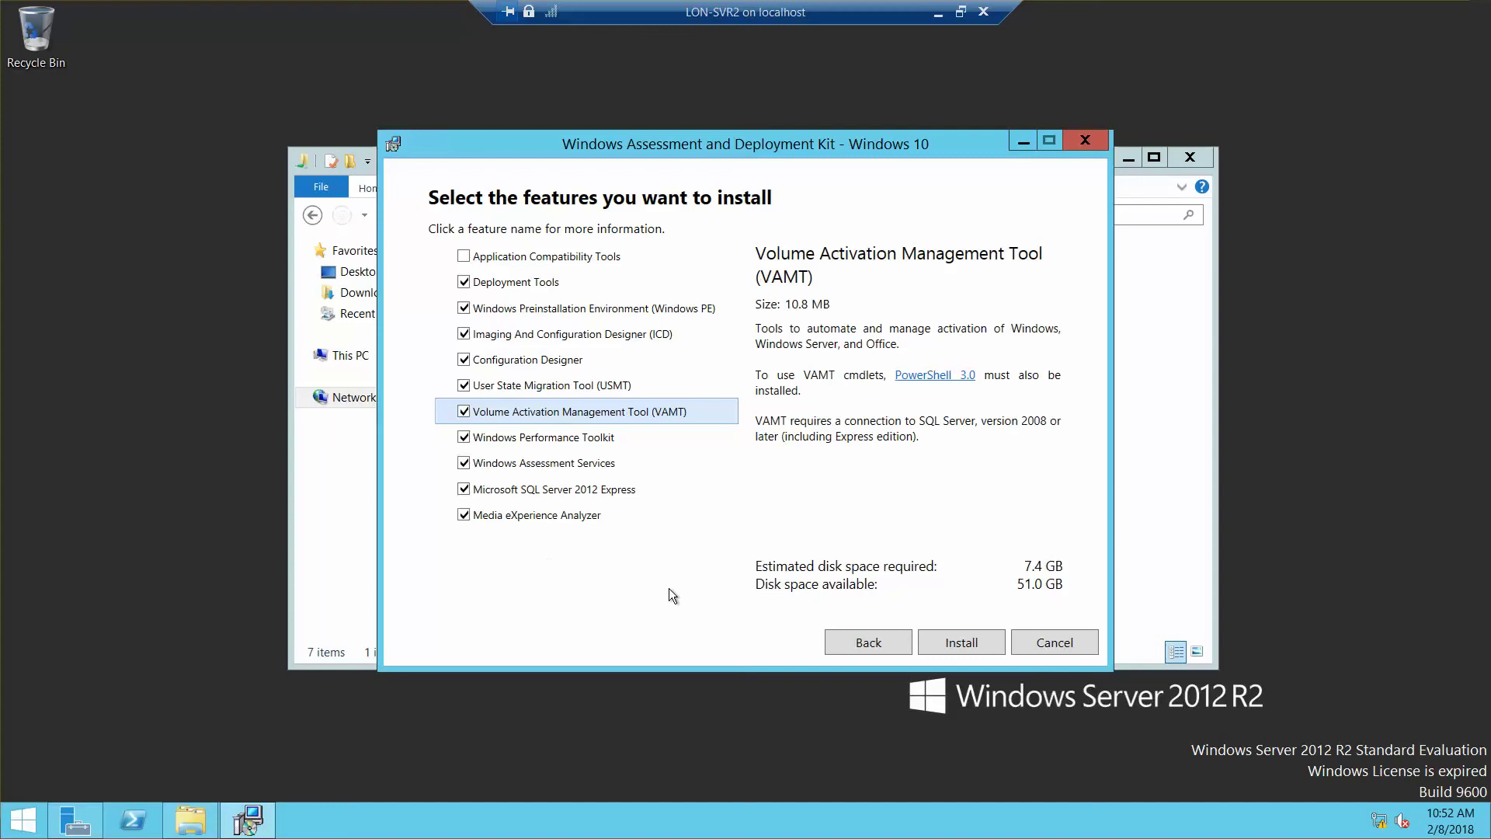
click(969, 645)
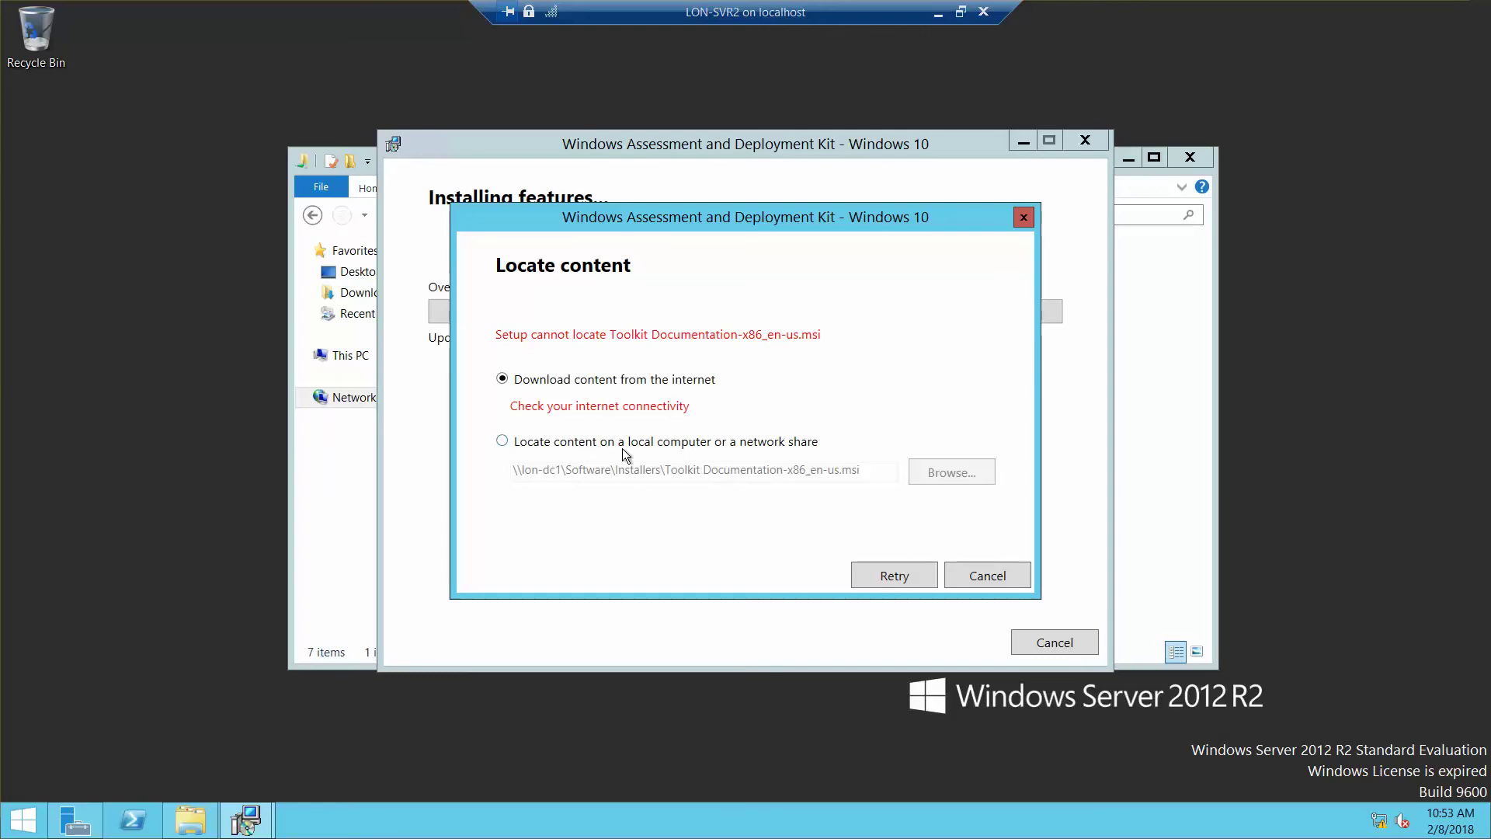
Step: Try locating the Toolkit Documentation package on a network share, then dismiss the invalid-path error
click(505, 442)
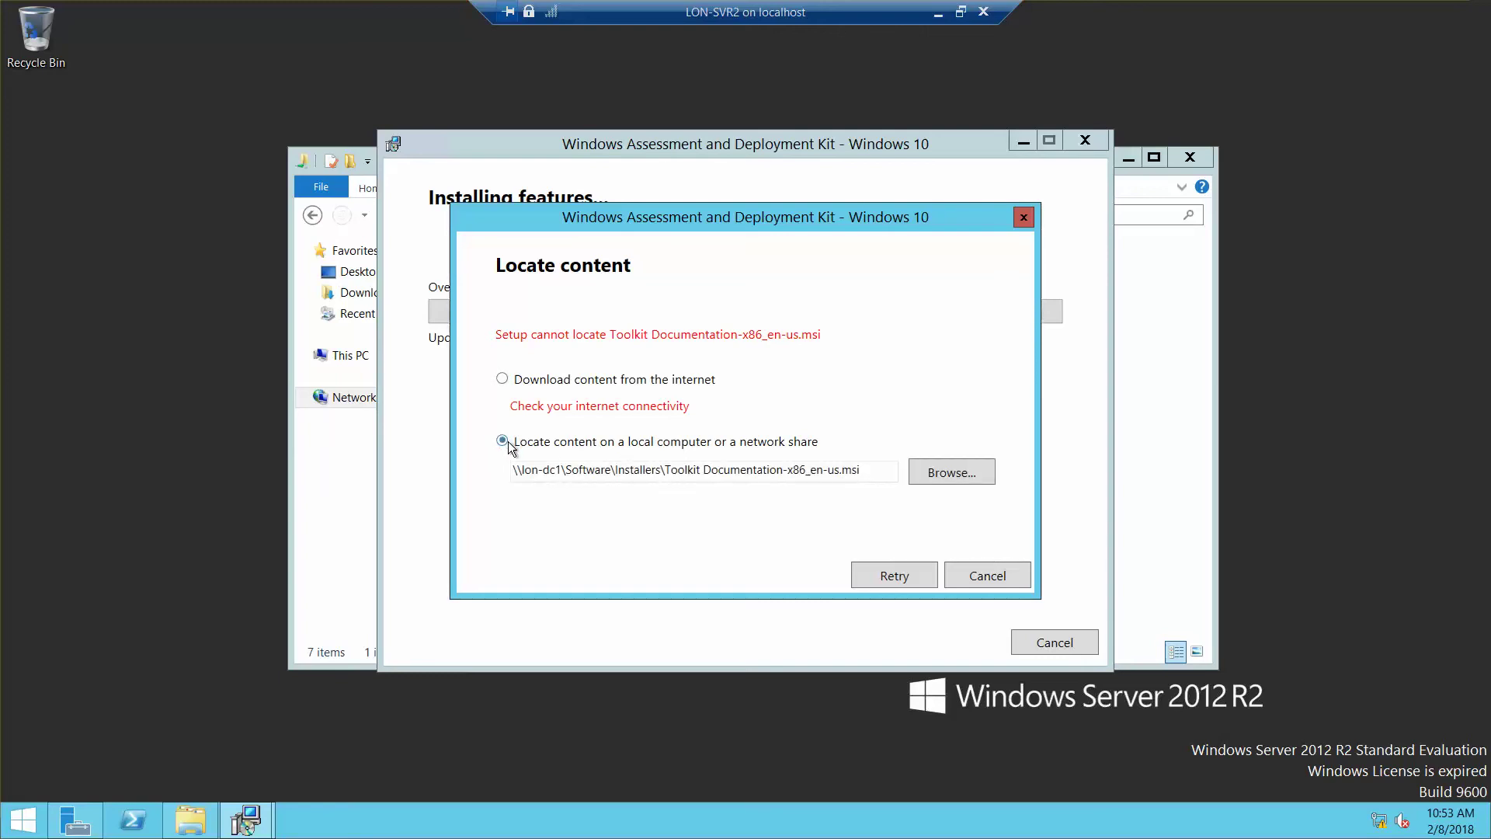
click(972, 480)
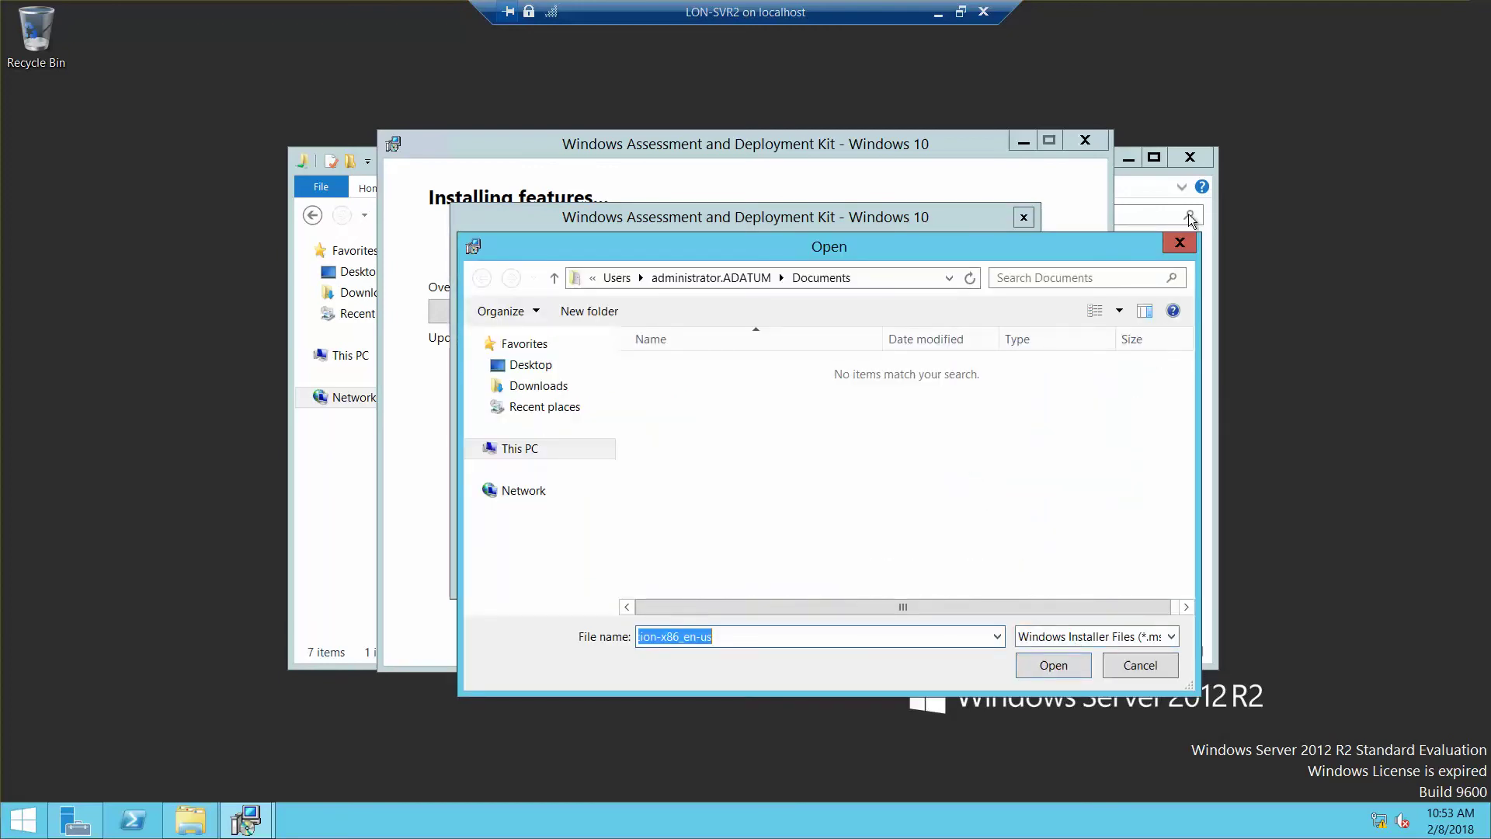
click(1179, 244)
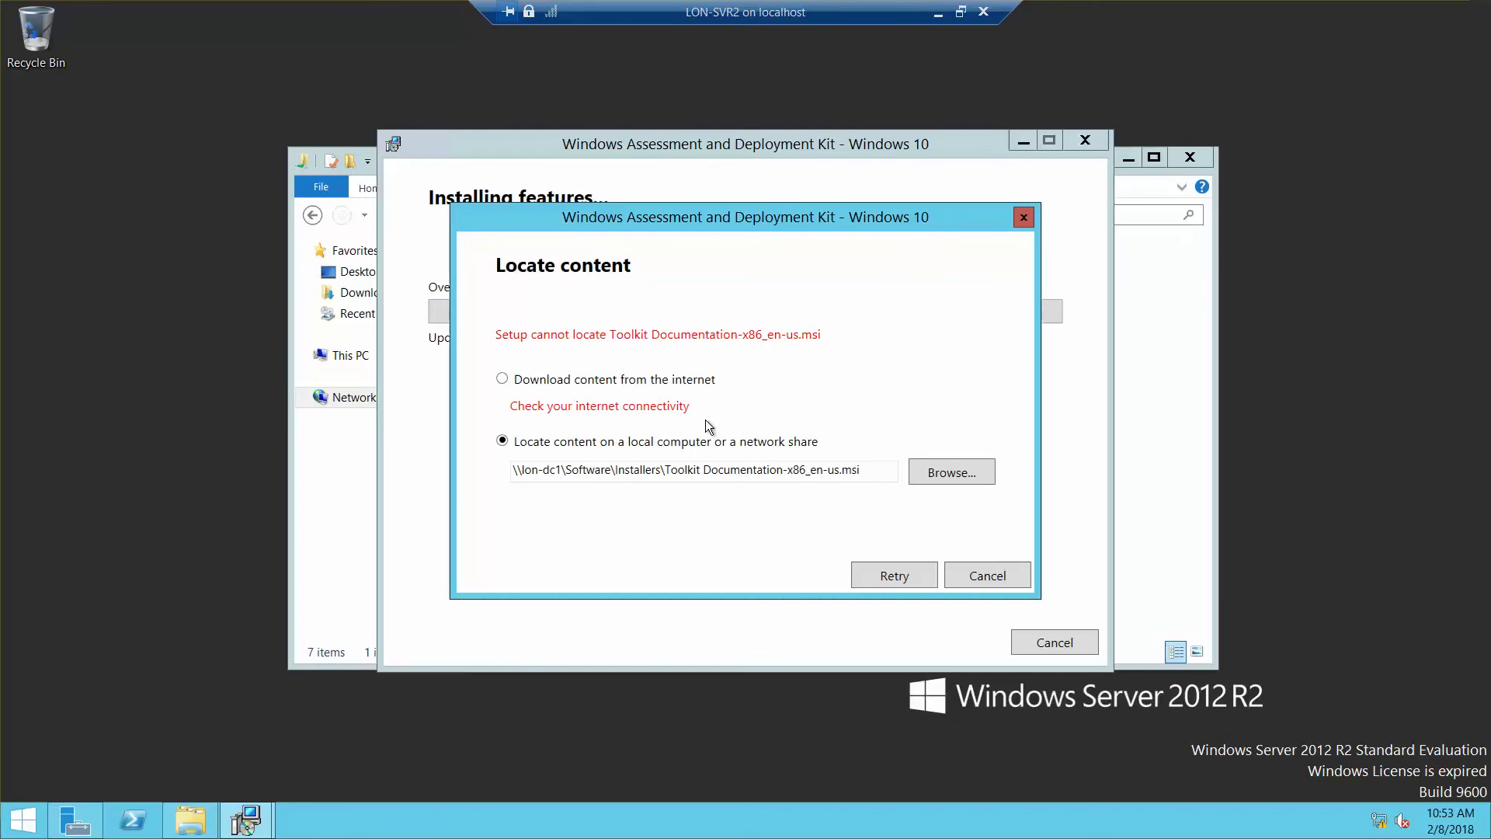
click(906, 573)
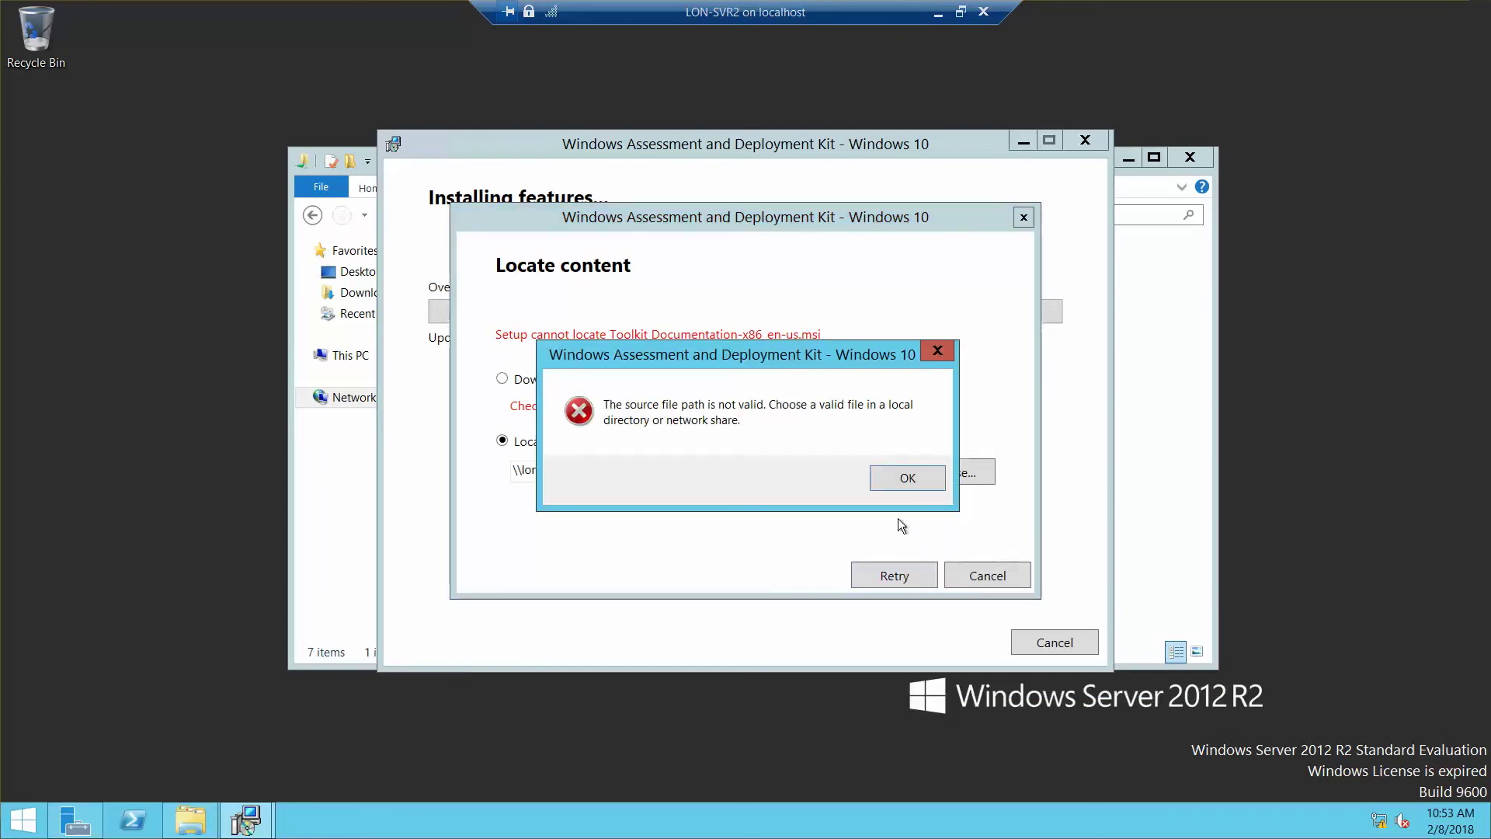
click(907, 478)
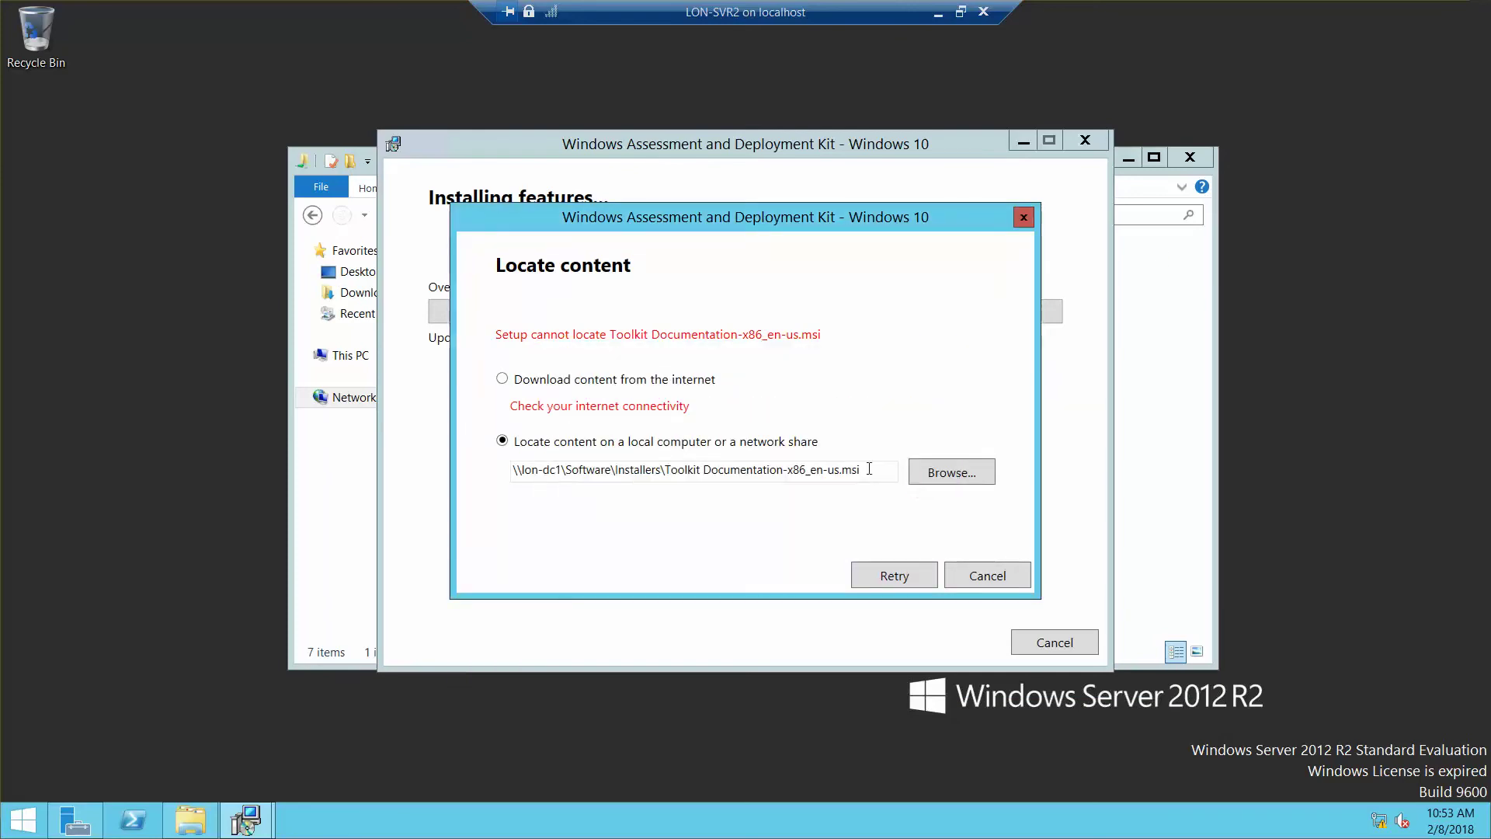
Step: Choose downloading content from the internet, then cancel the installation and confirm
click(503, 381)
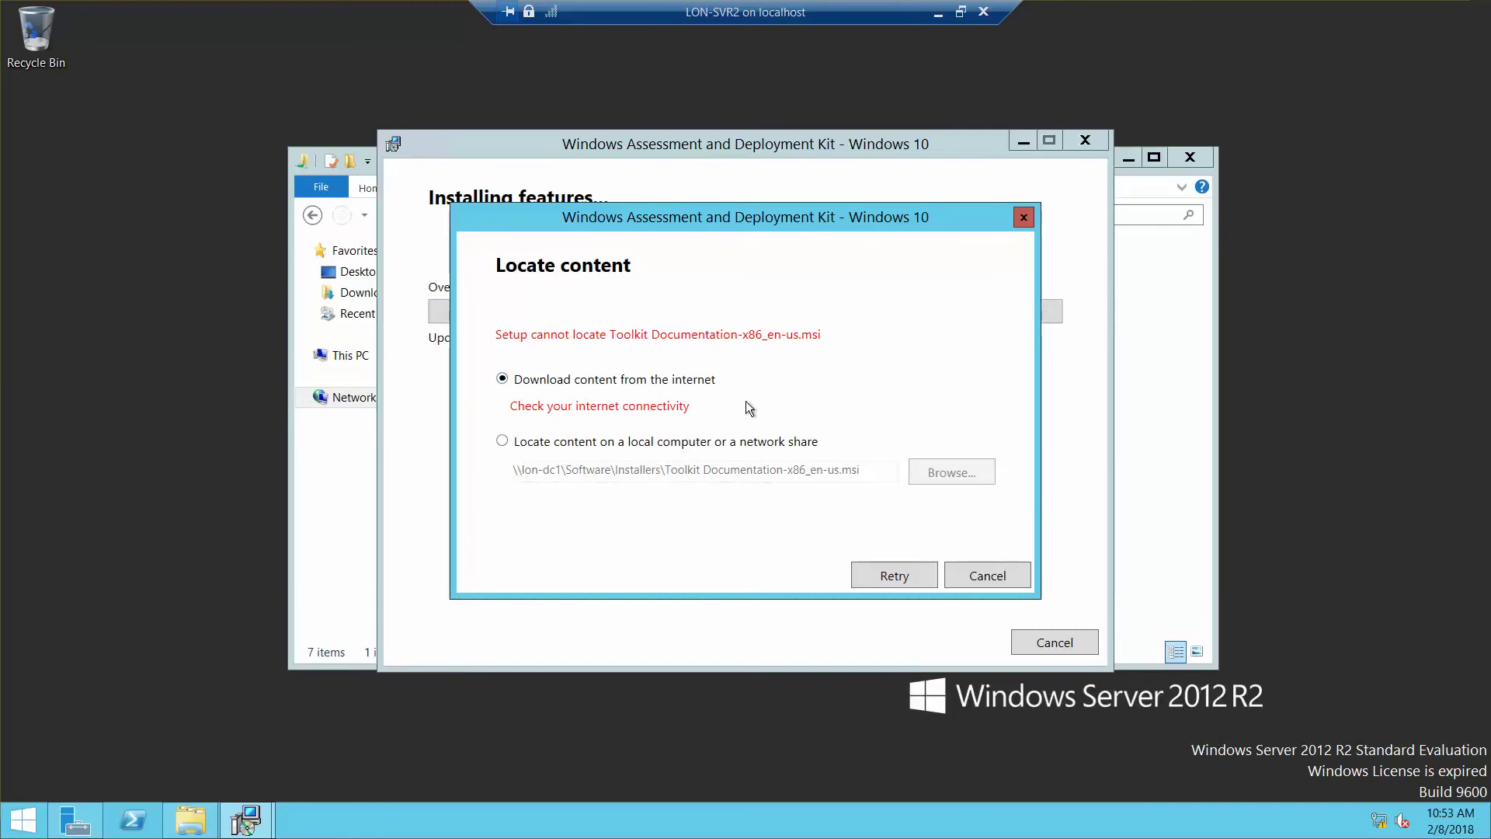
click(978, 578)
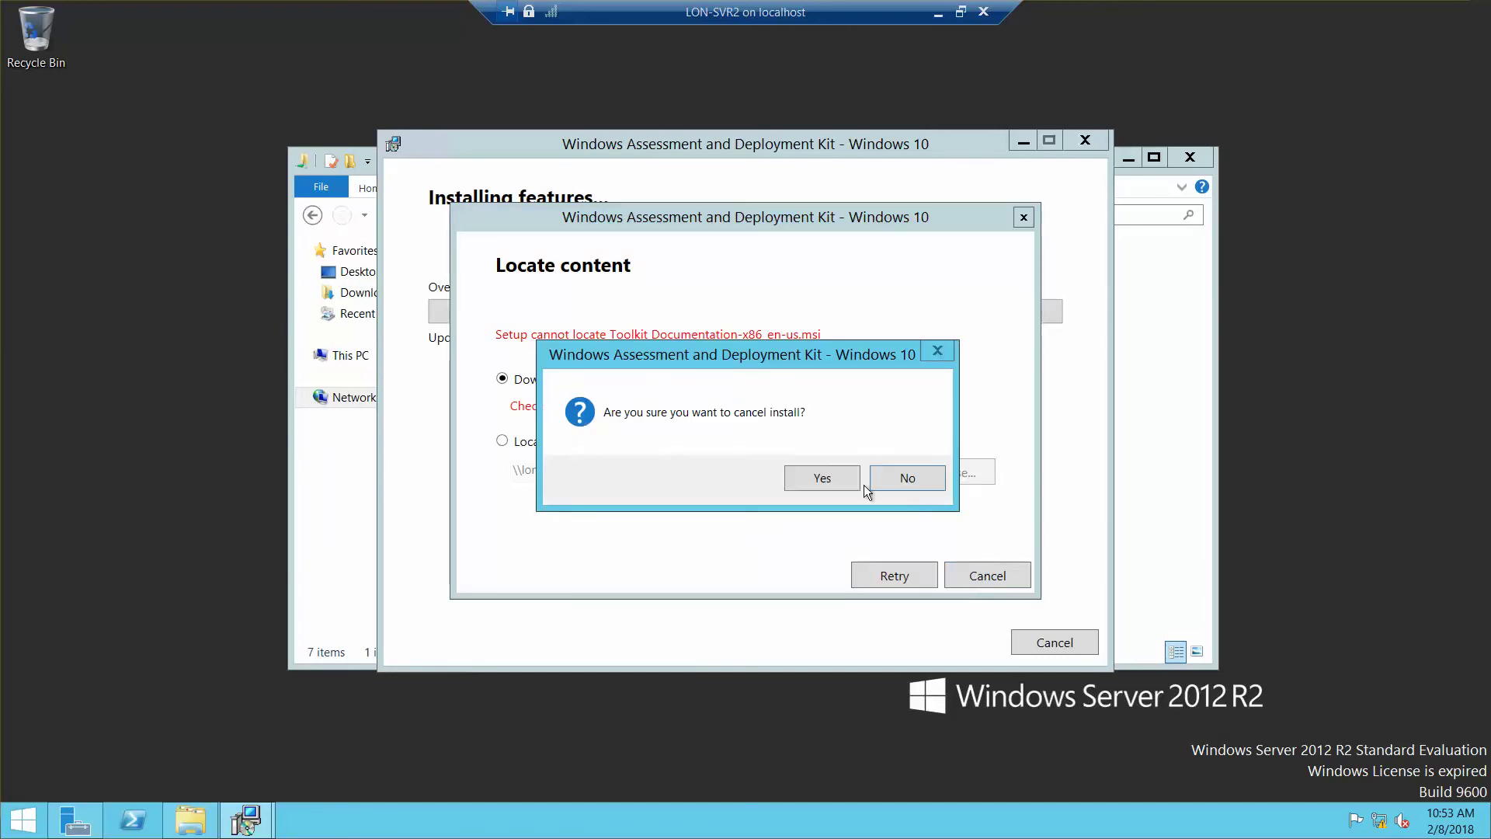
click(822, 477)
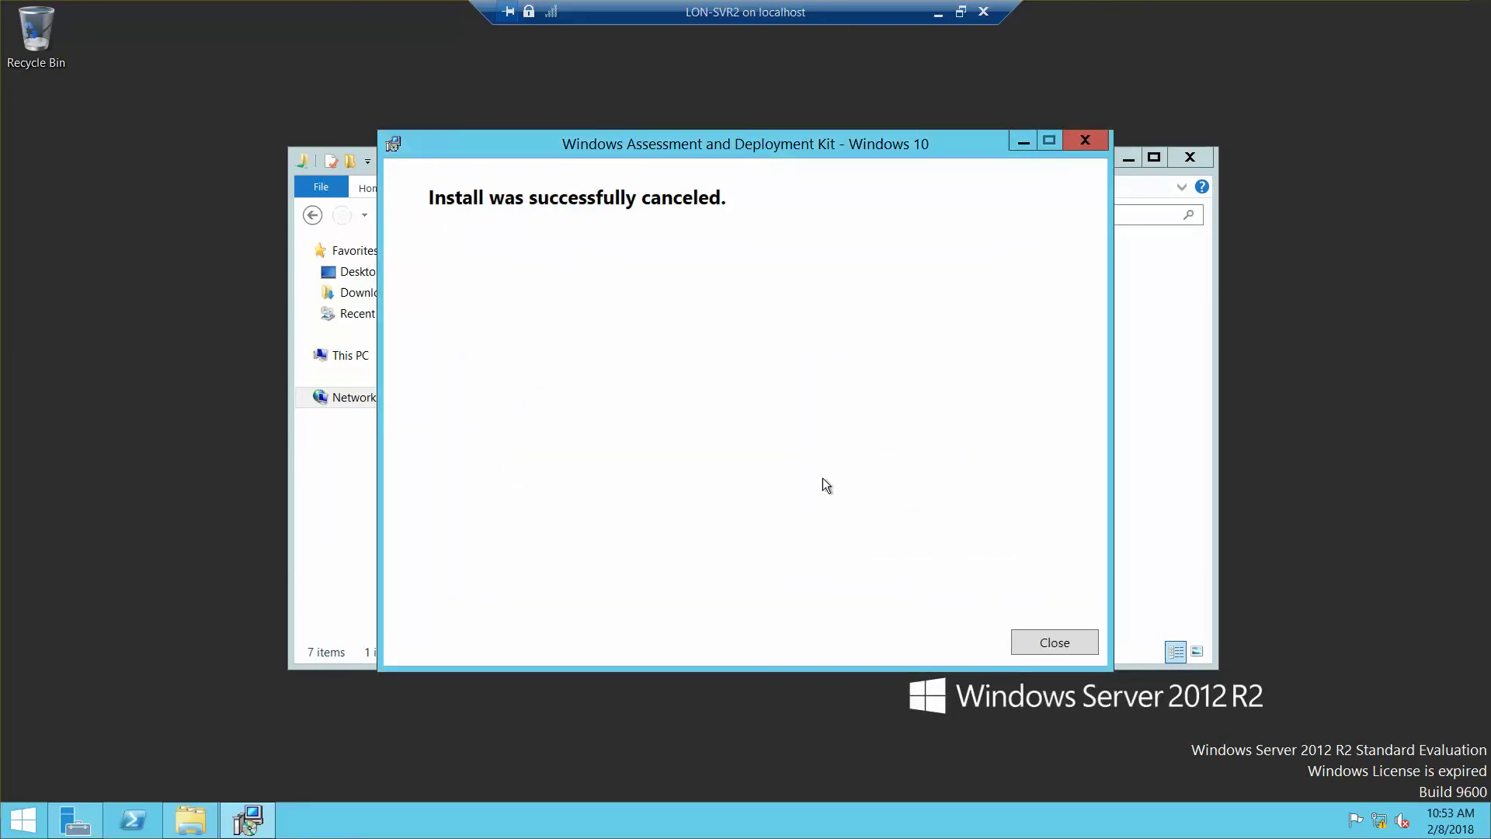
Step: Close the finished installer and the Software folder window, then shut down LON-SVR2
click(1033, 640)
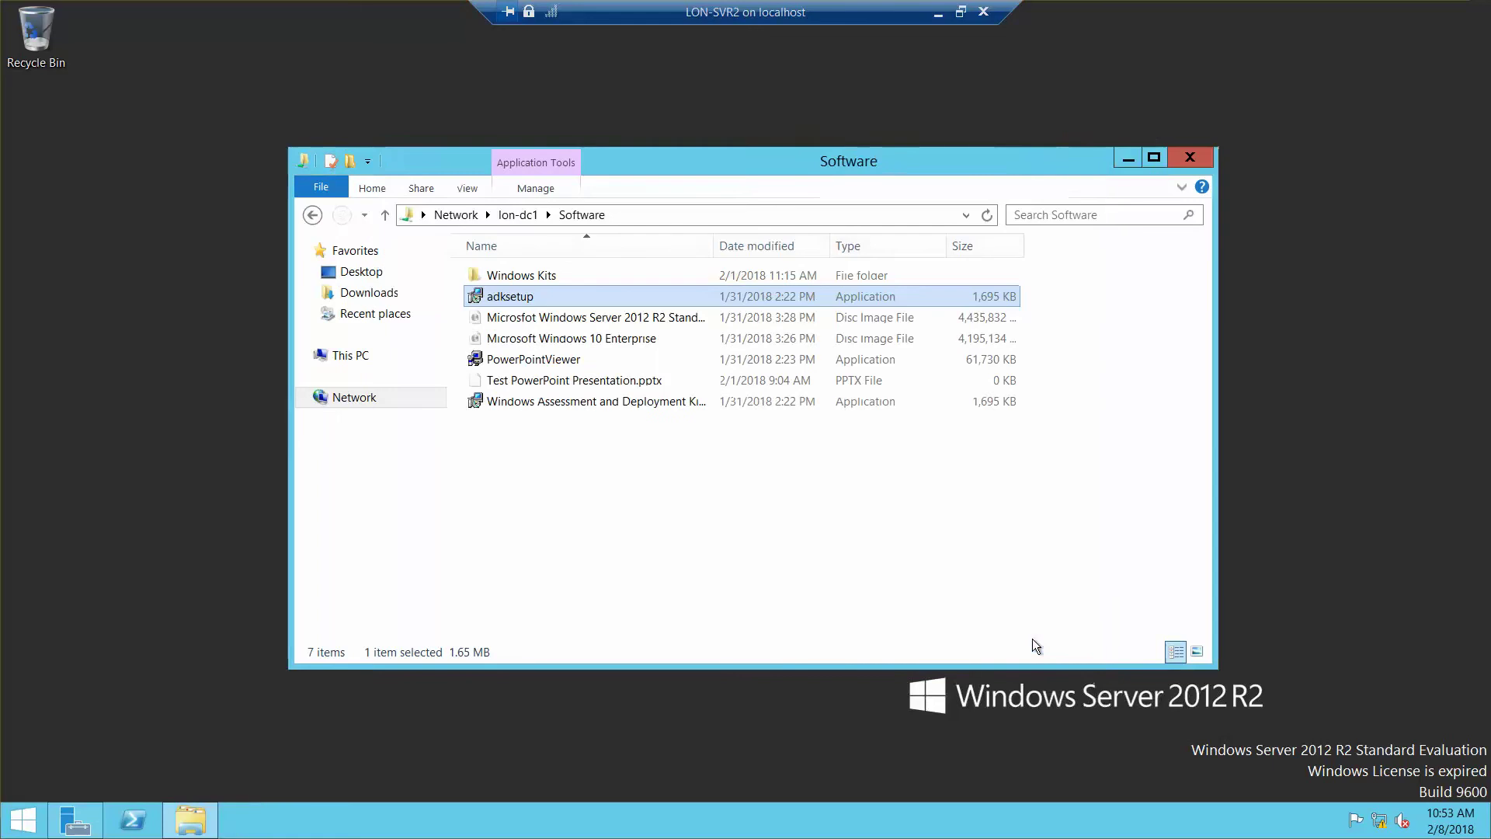
click(1196, 162)
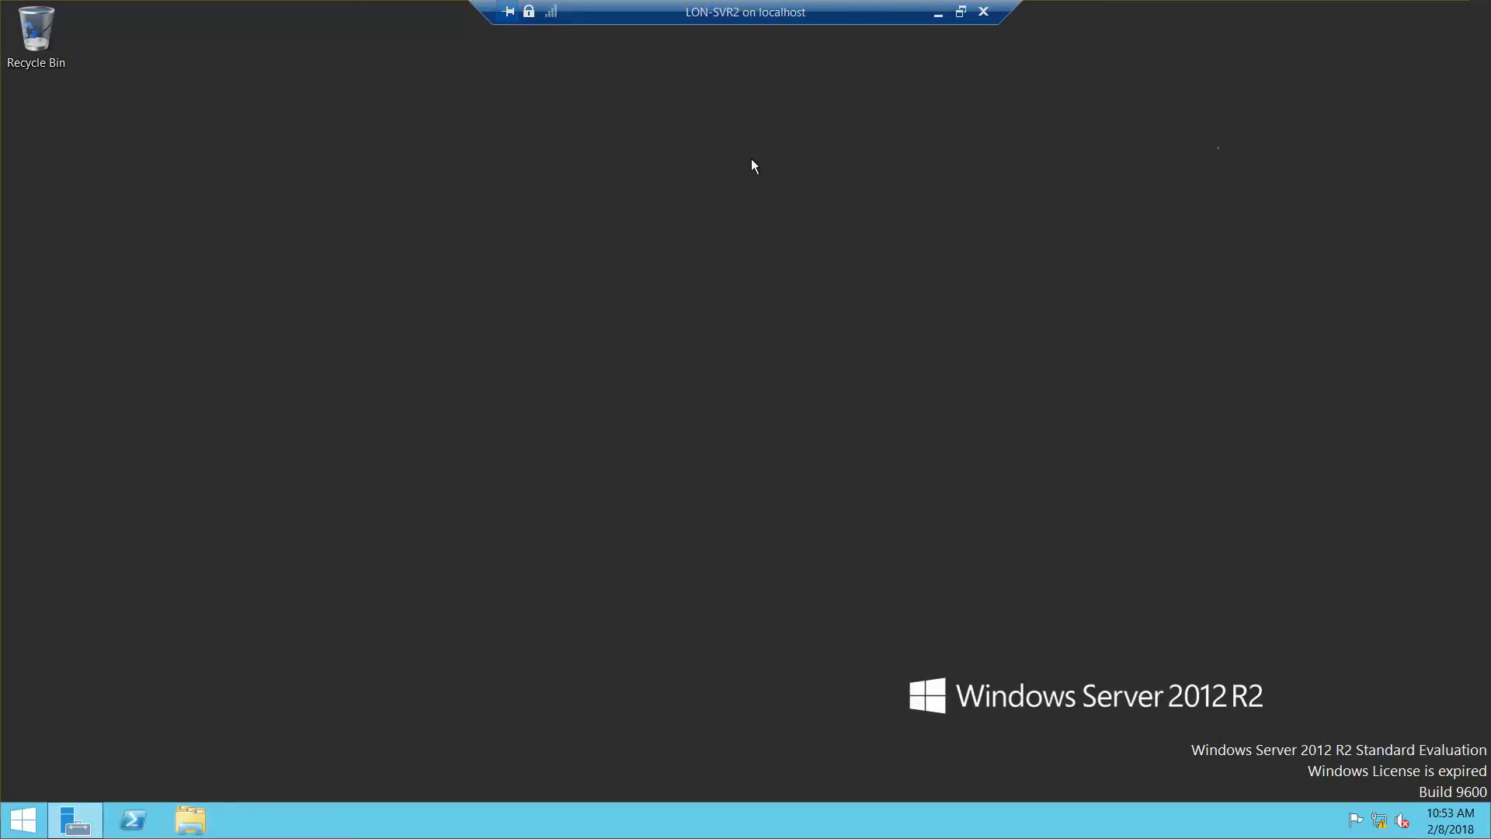
right_click(24, 825)
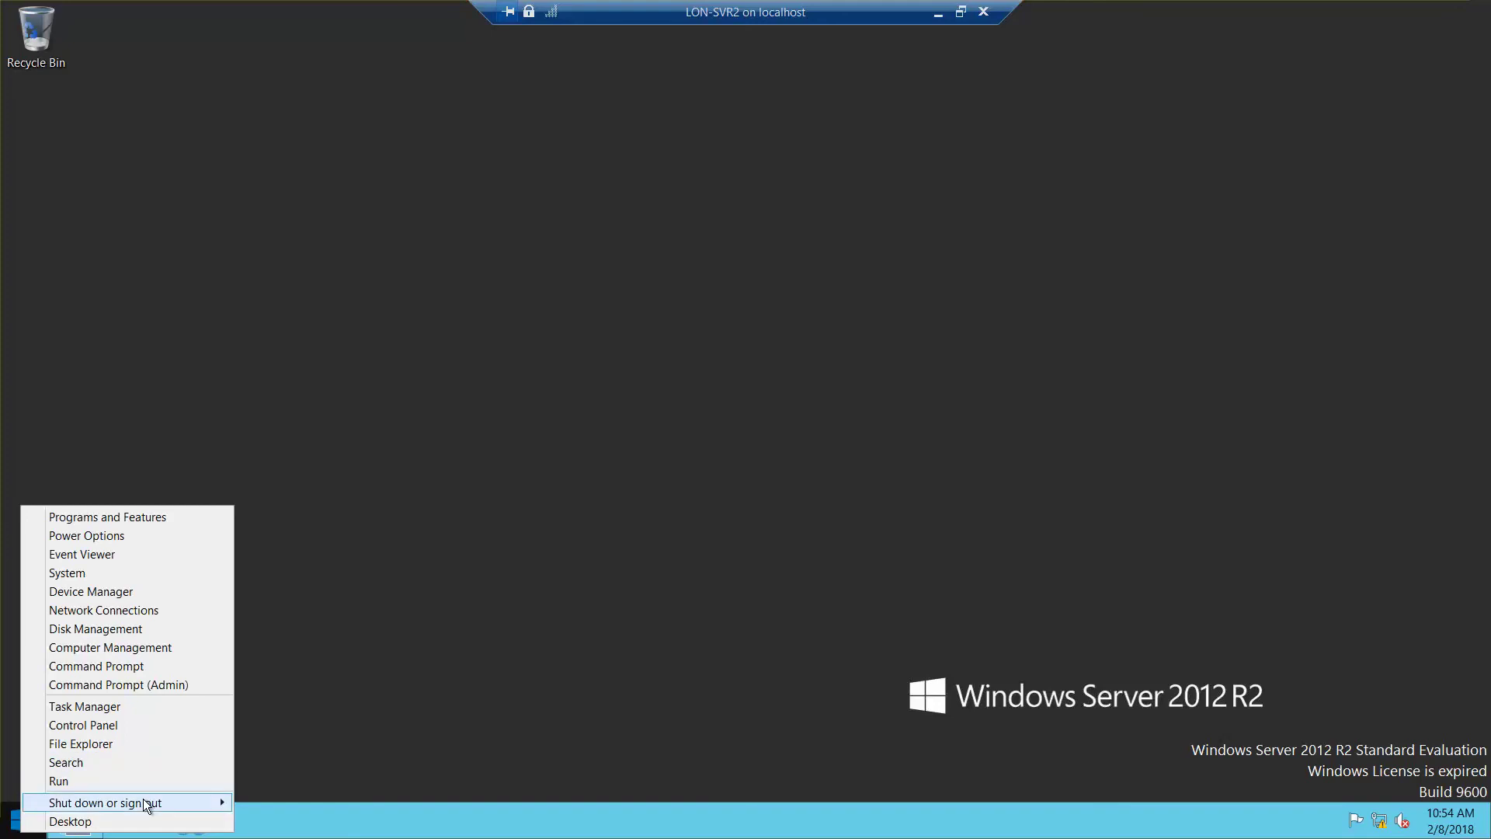
mouse_move(143, 799)
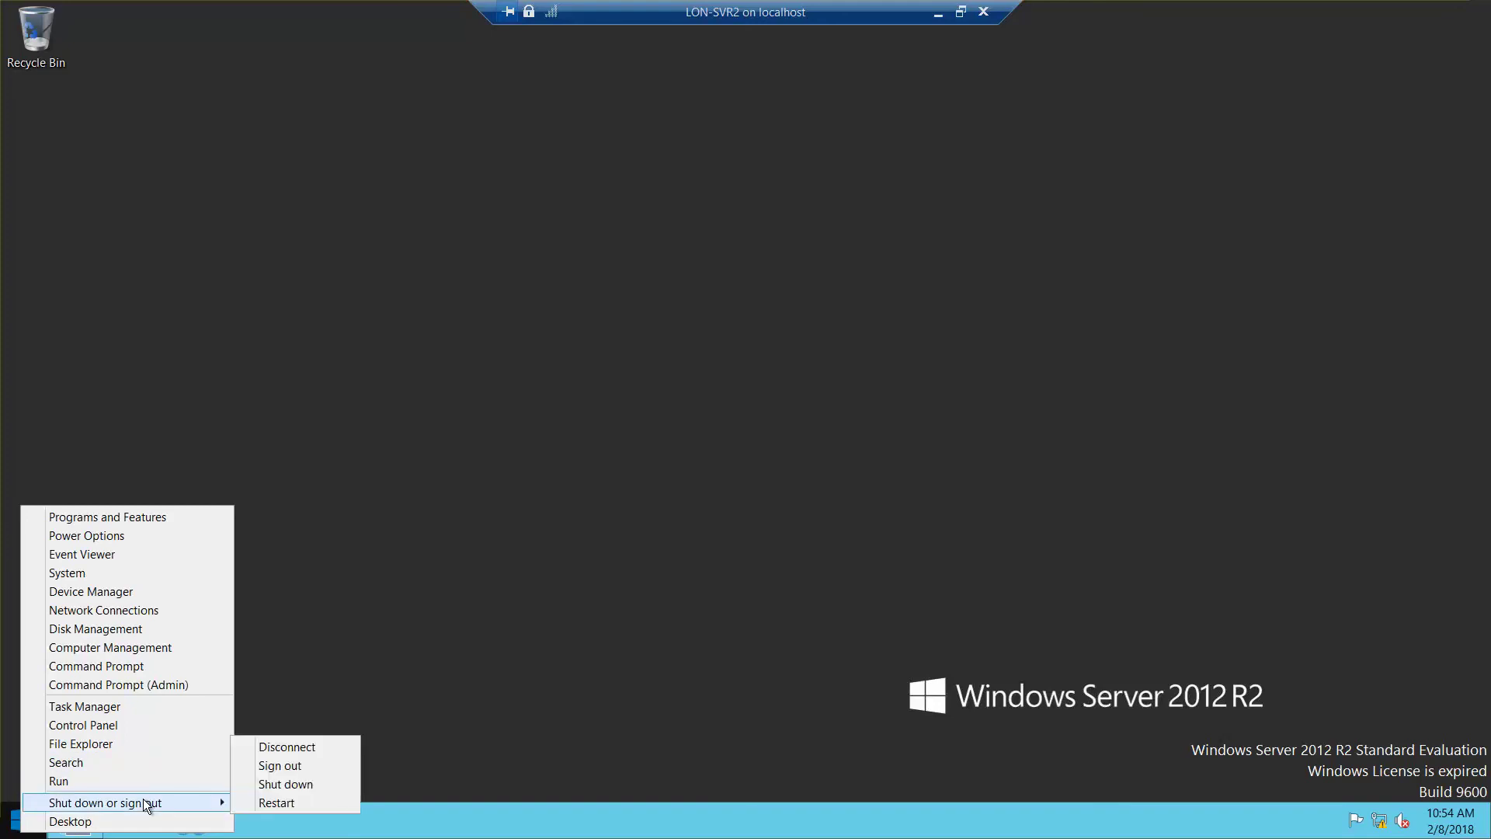
click(283, 792)
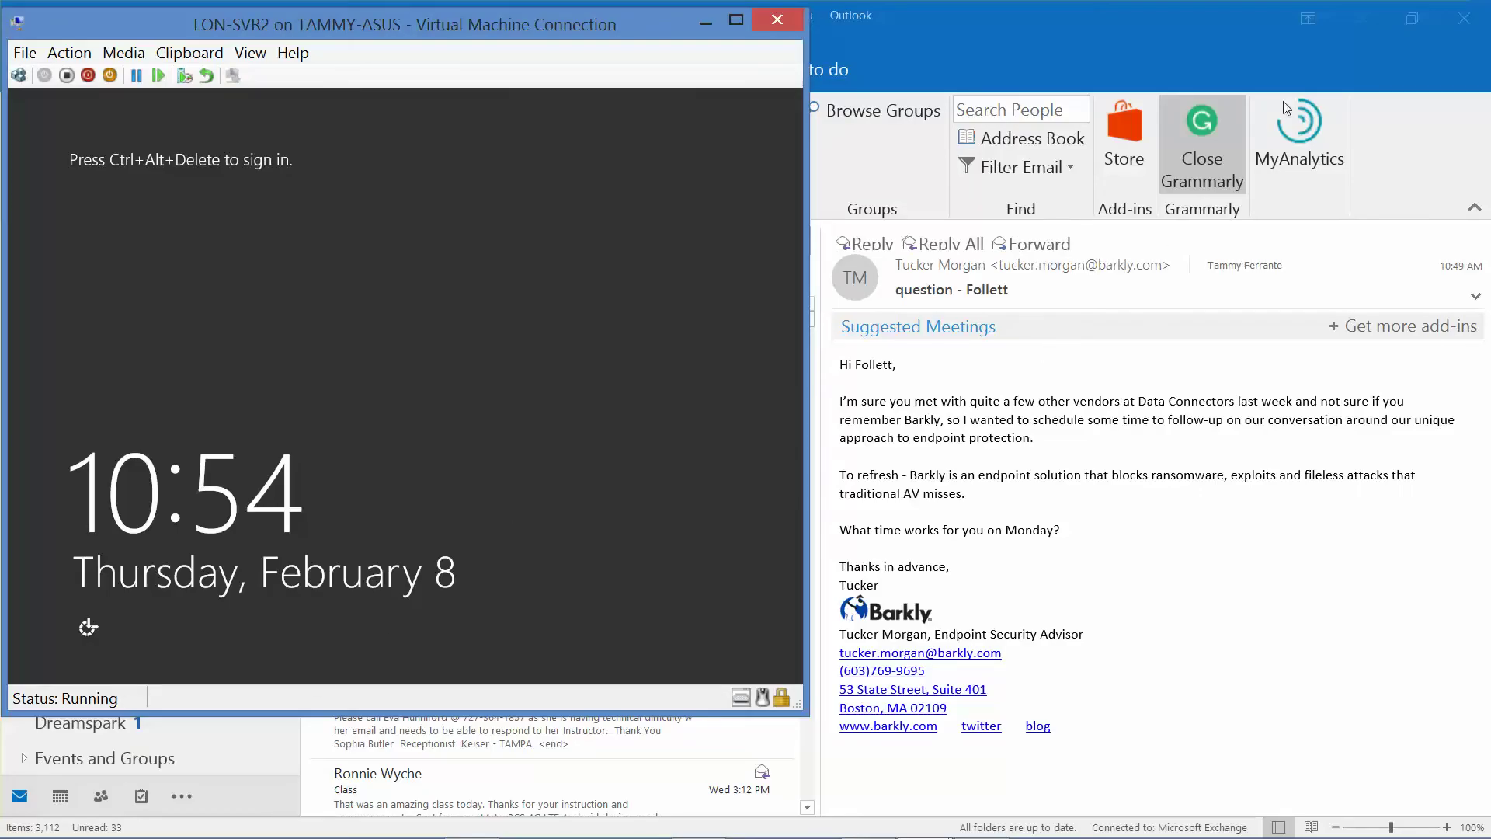
Step: Add a second network adapter to LON-SVR2 connected to External Switch and save the settings
click(1353, 28)
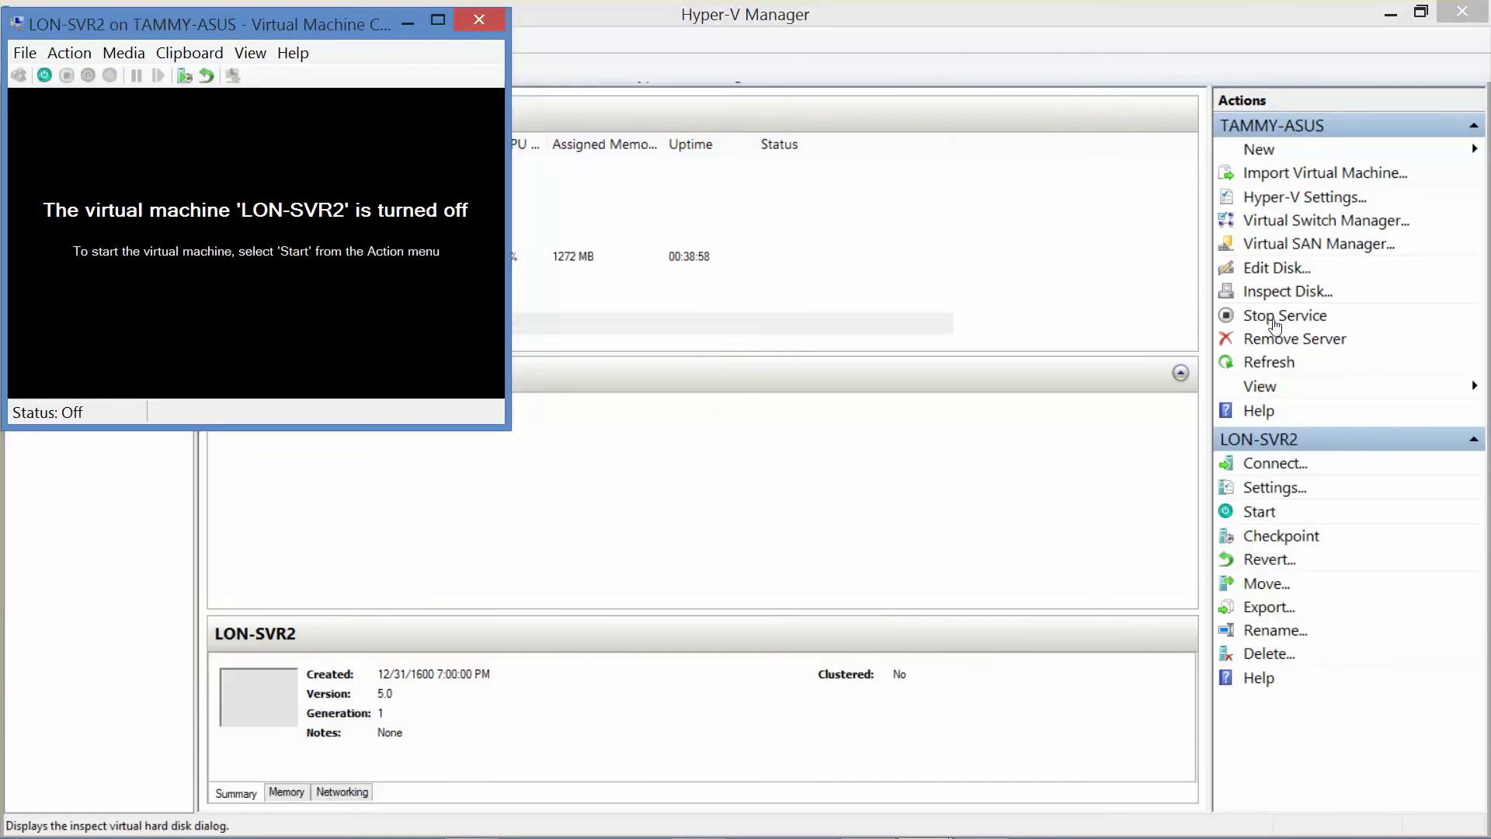
click(1282, 491)
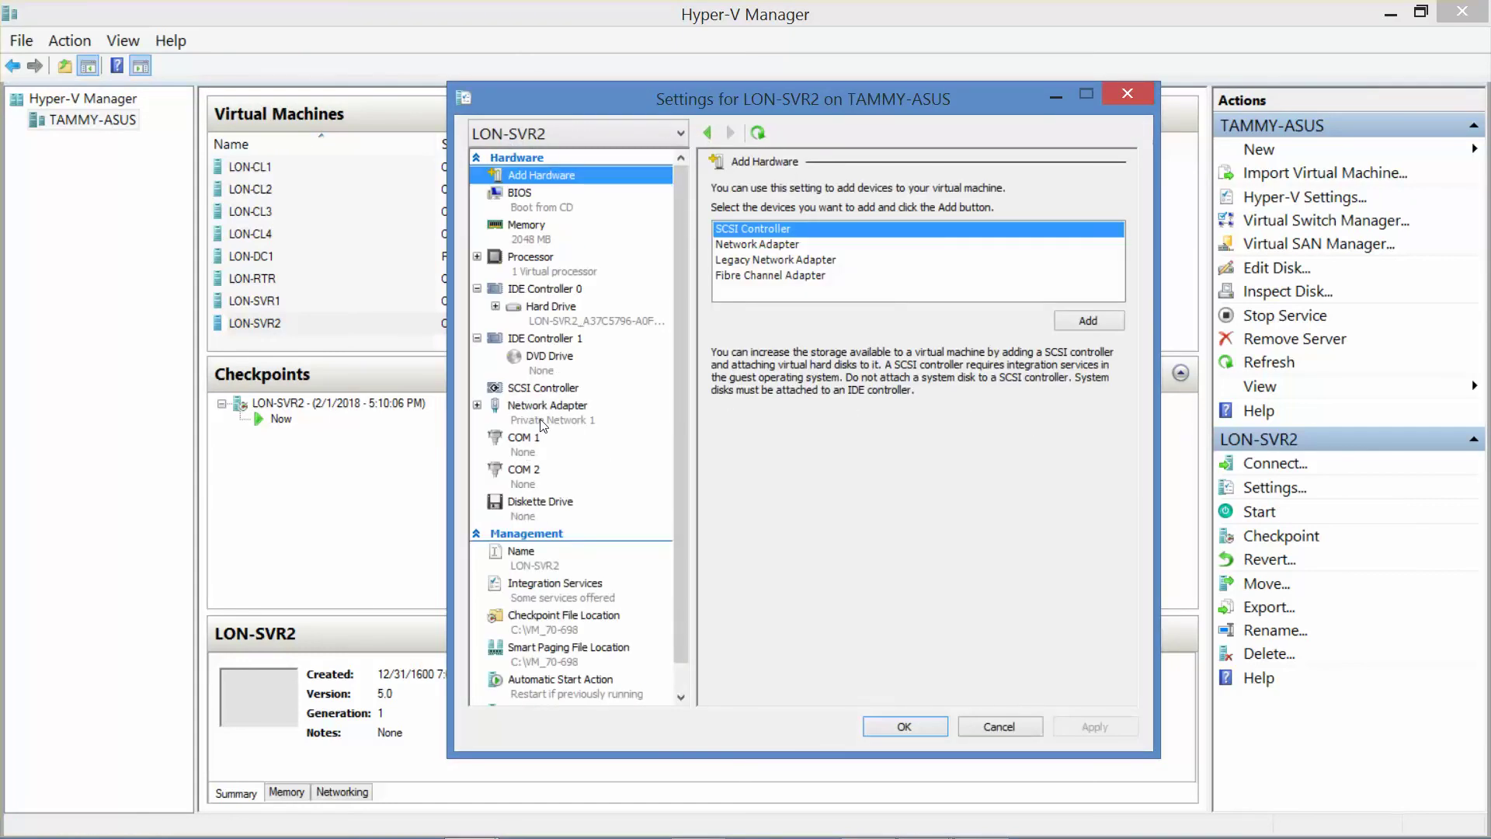
click(542, 422)
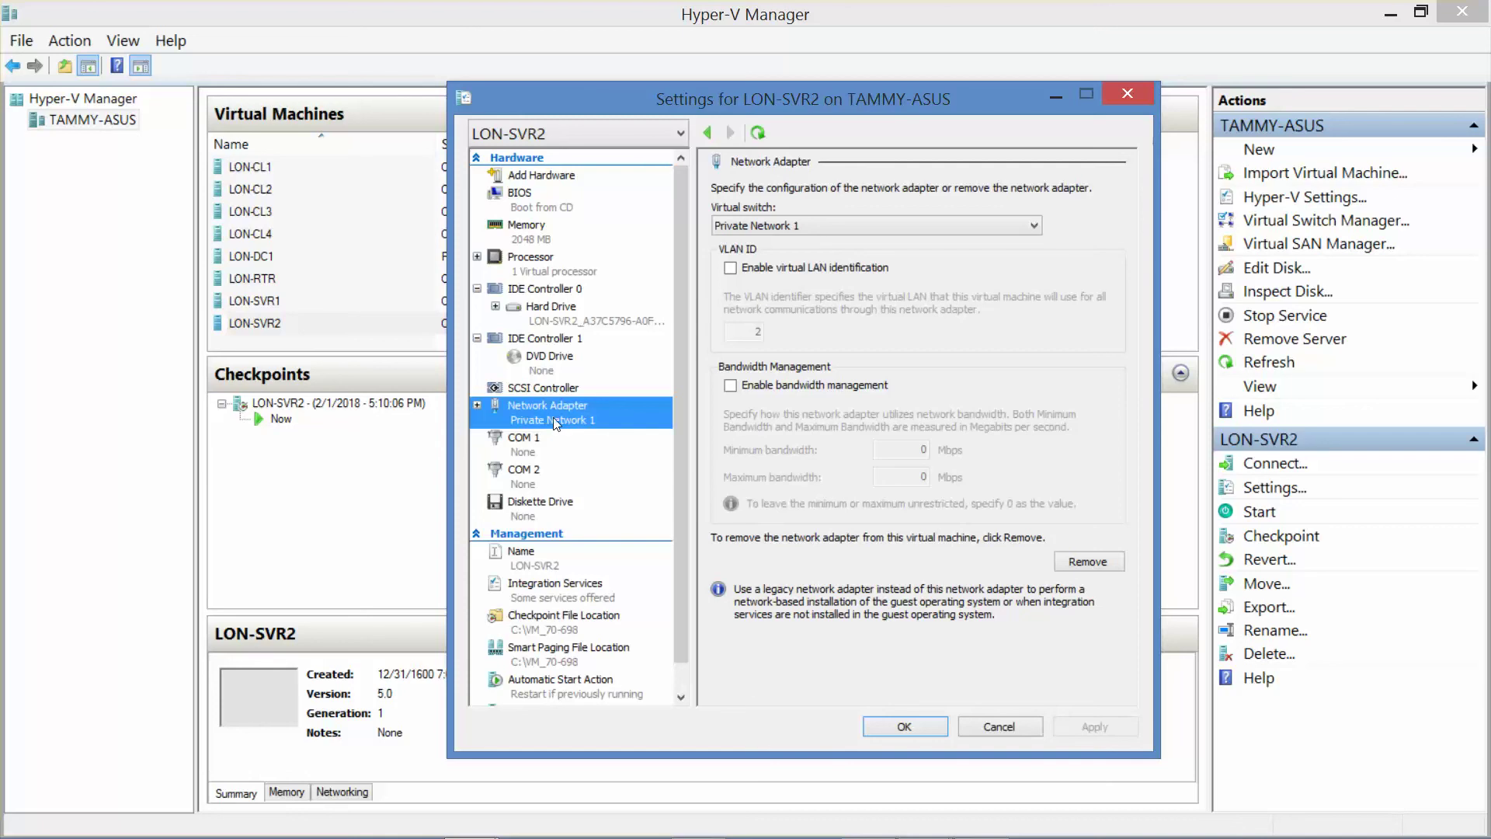
click(543, 177)
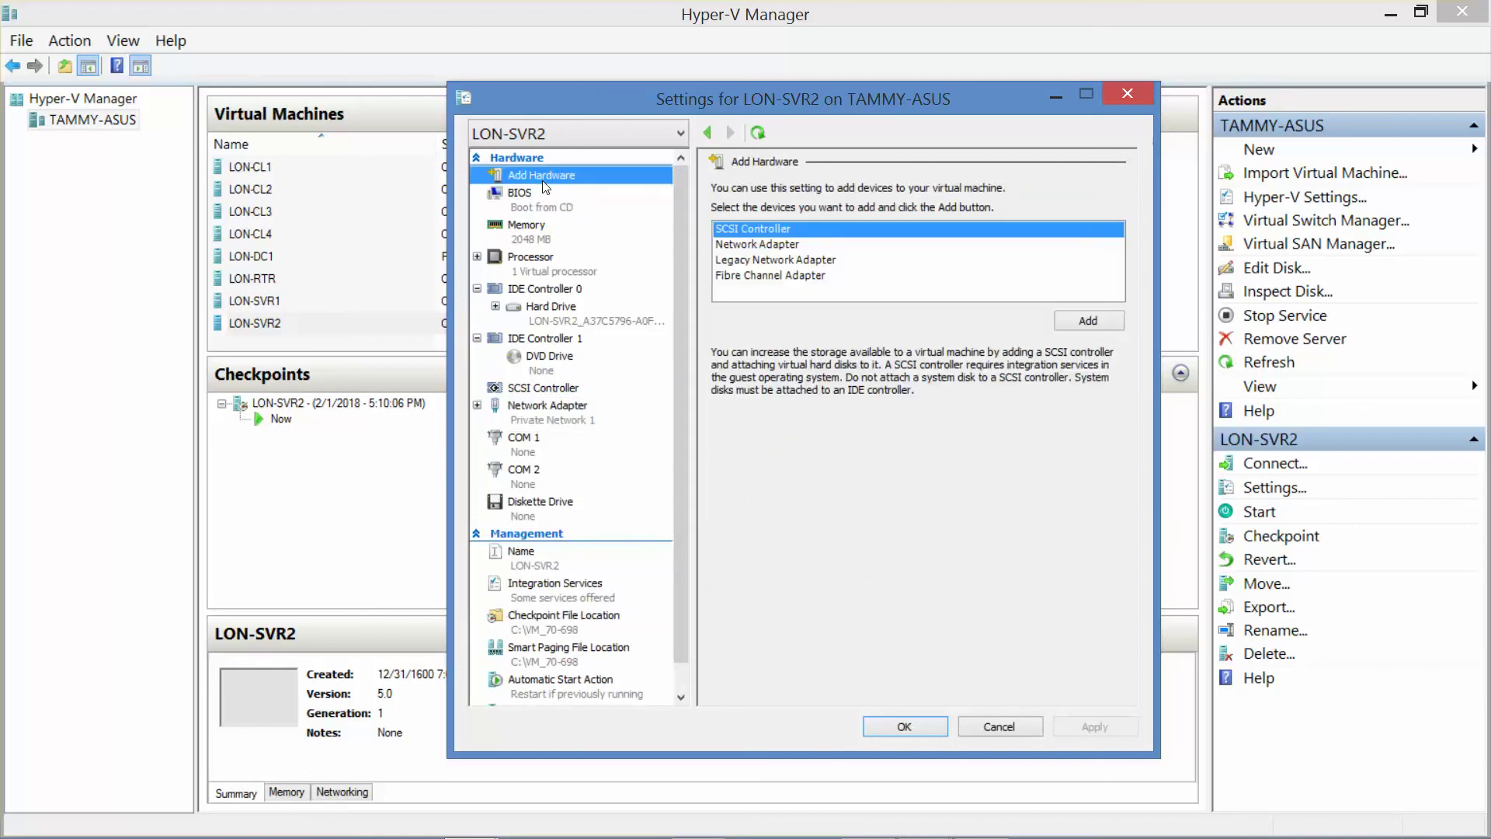
click(779, 247)
click(1103, 325)
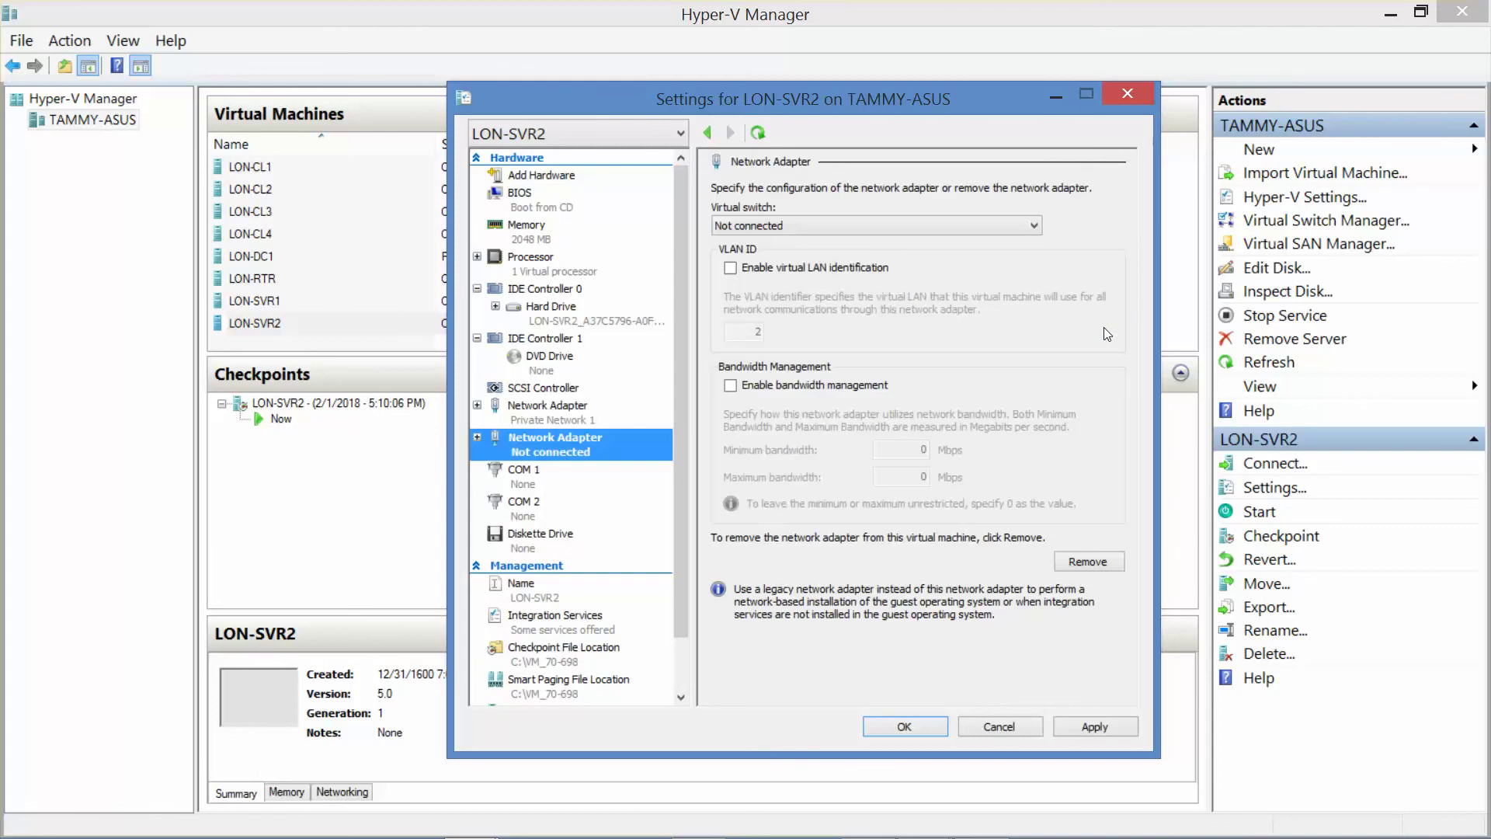
click(912, 226)
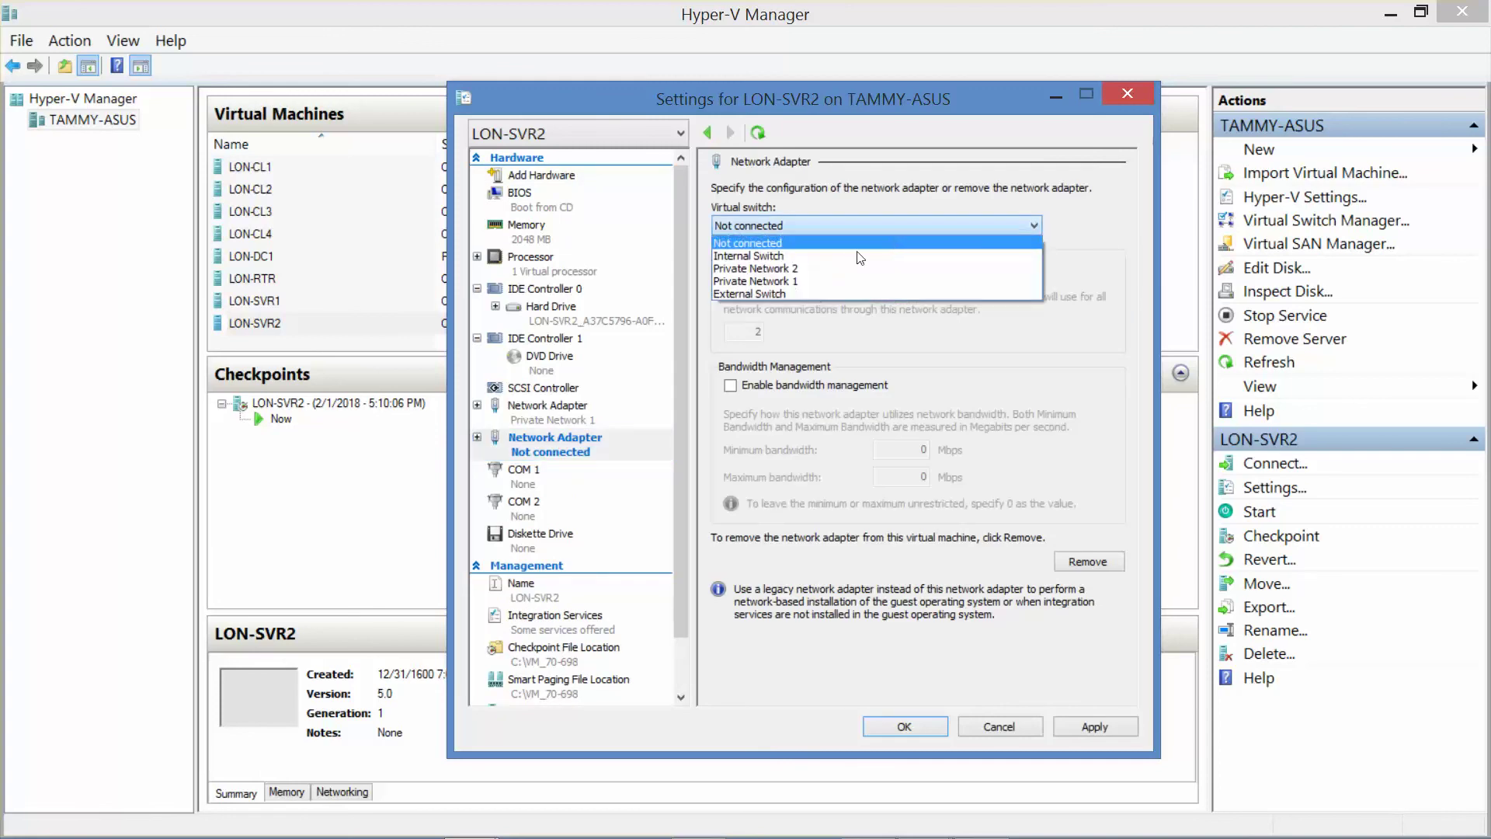
click(813, 295)
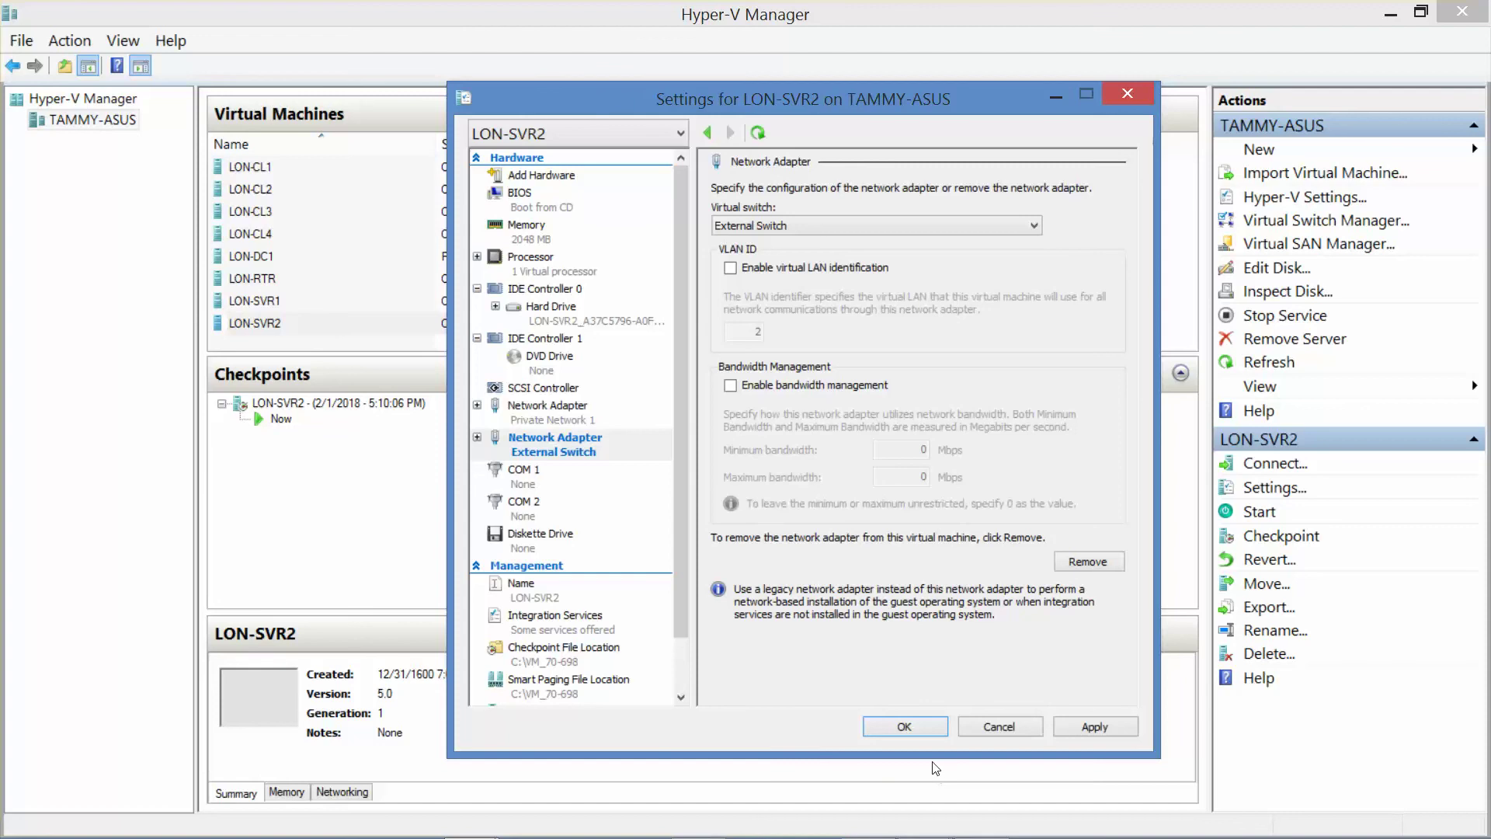
click(917, 724)
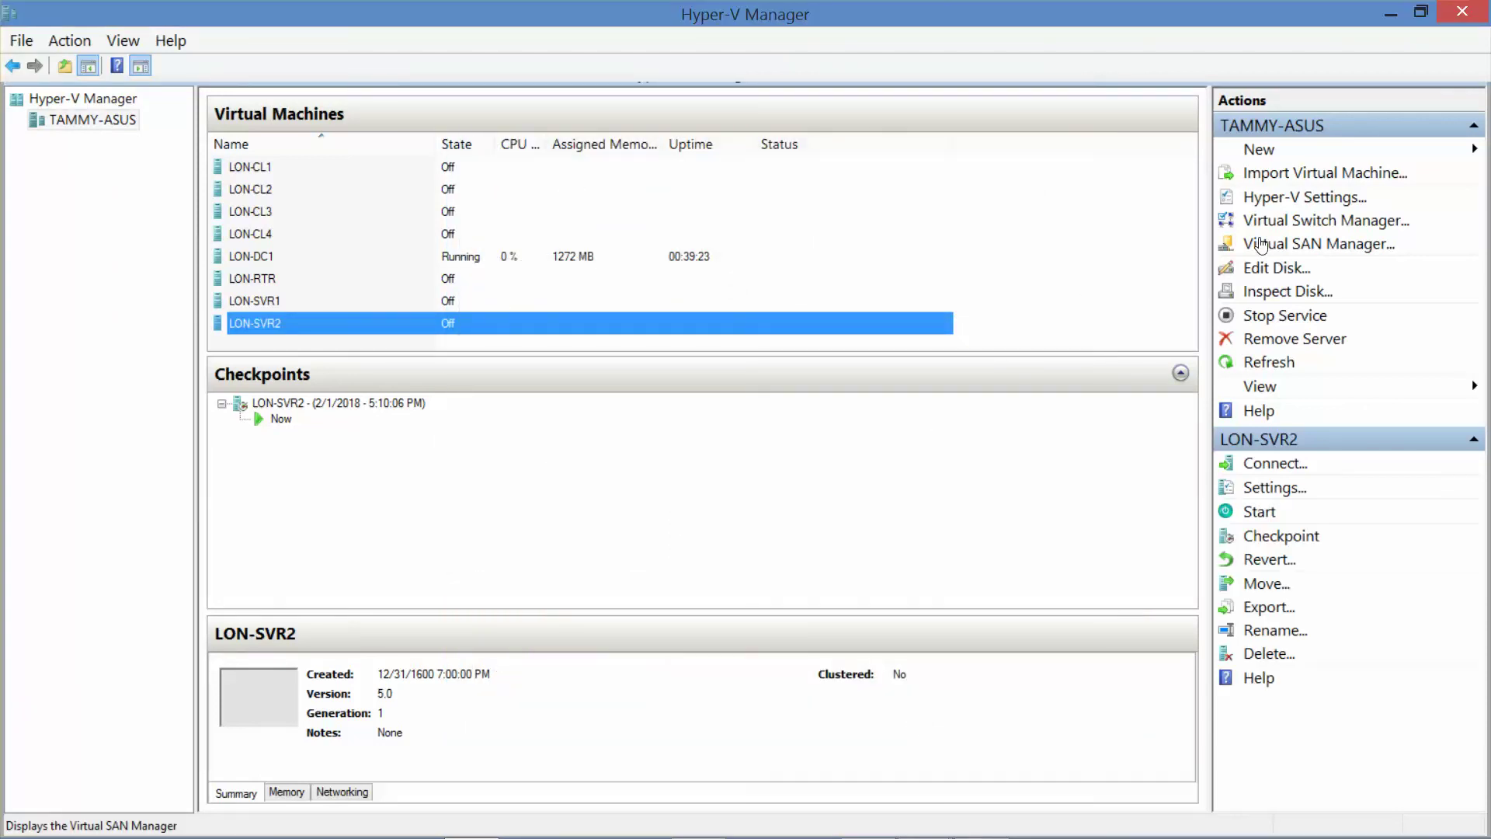
Step: Bind External Switch to the Realtek PCIe GBE Family Controller in Virtual Switch Manager
click(1326, 223)
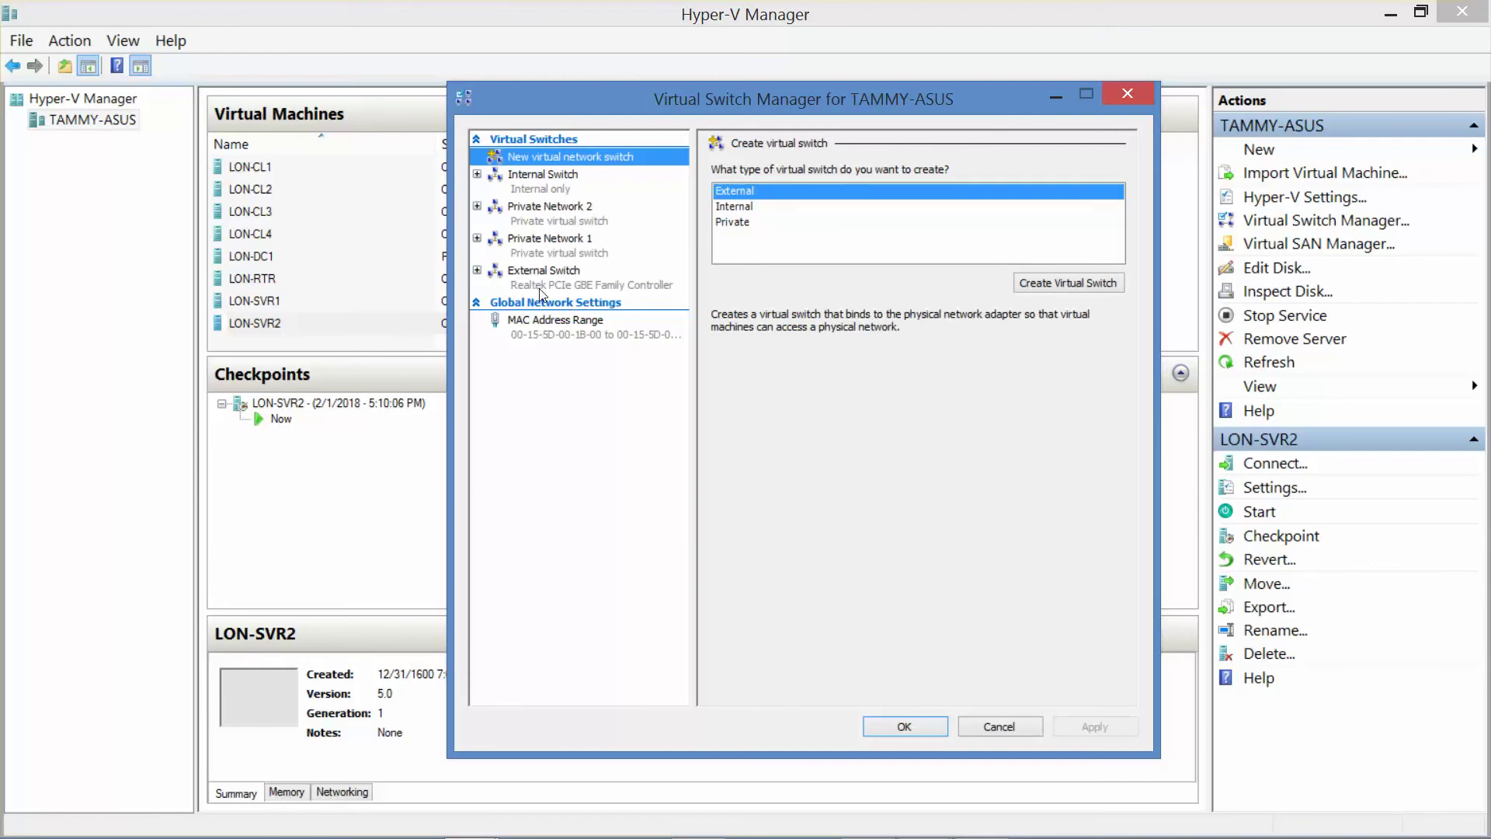
click(542, 280)
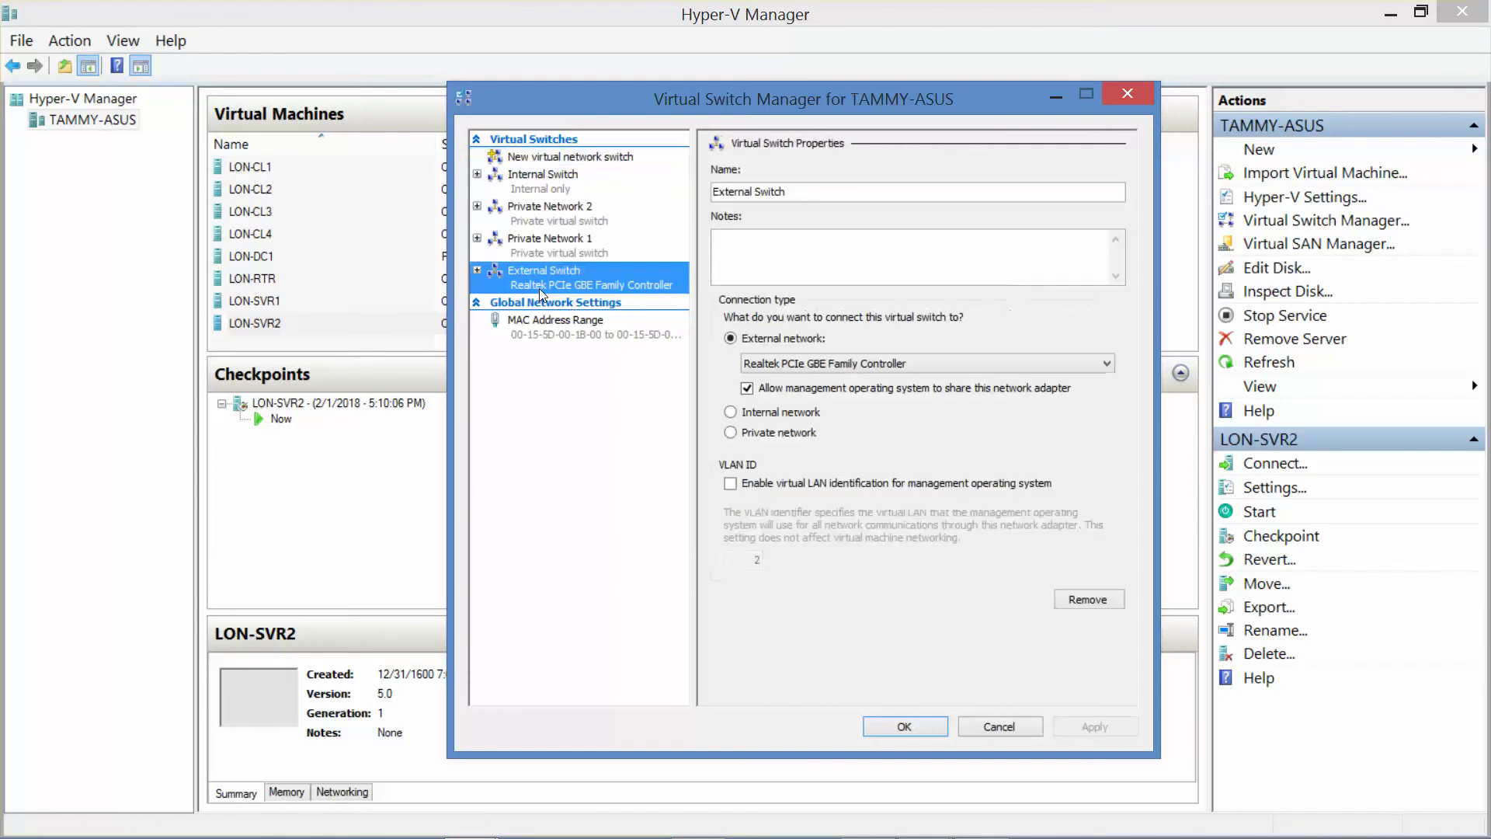
click(958, 368)
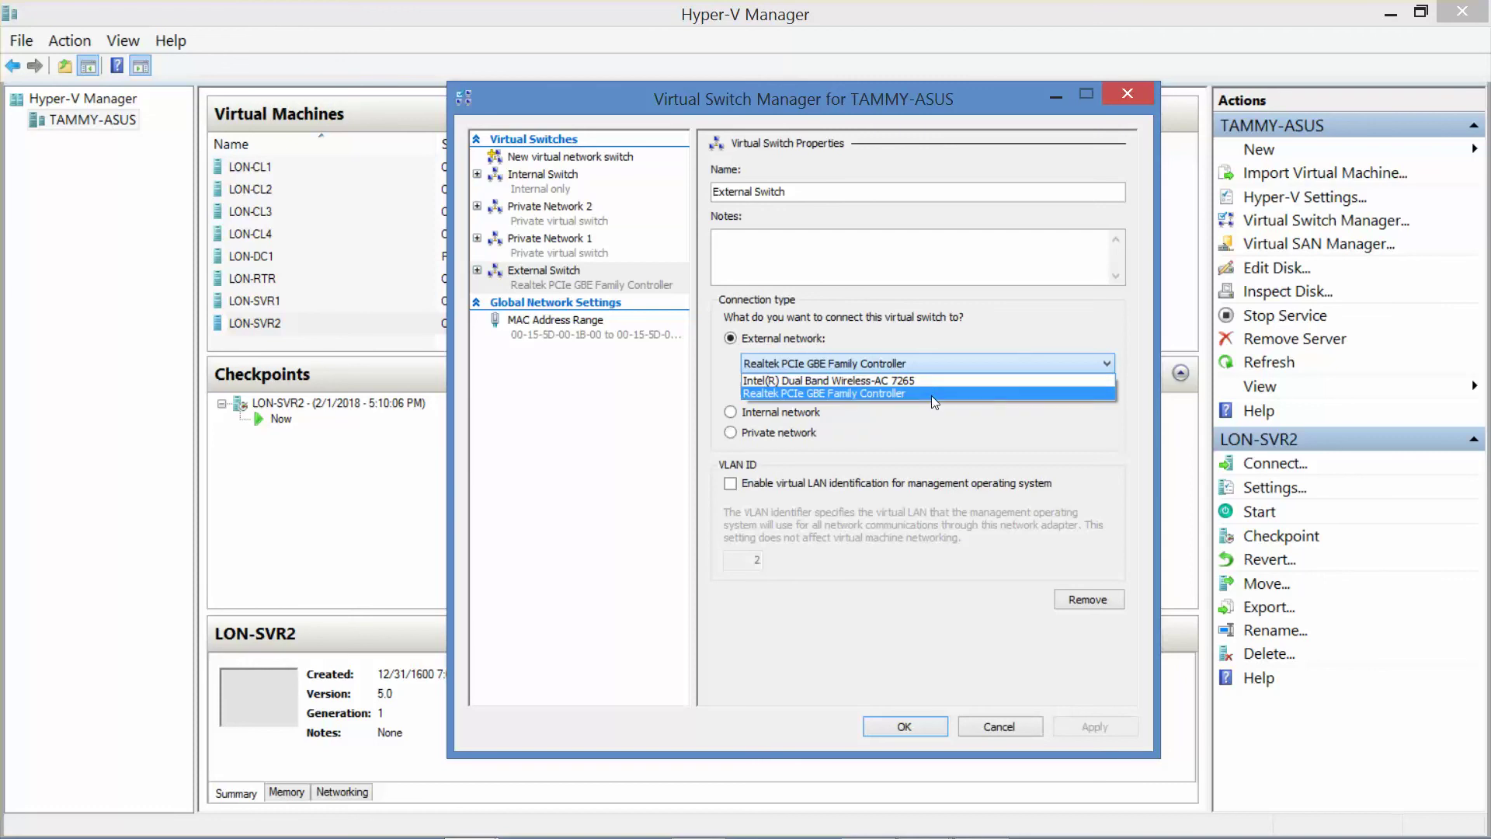
click(932, 394)
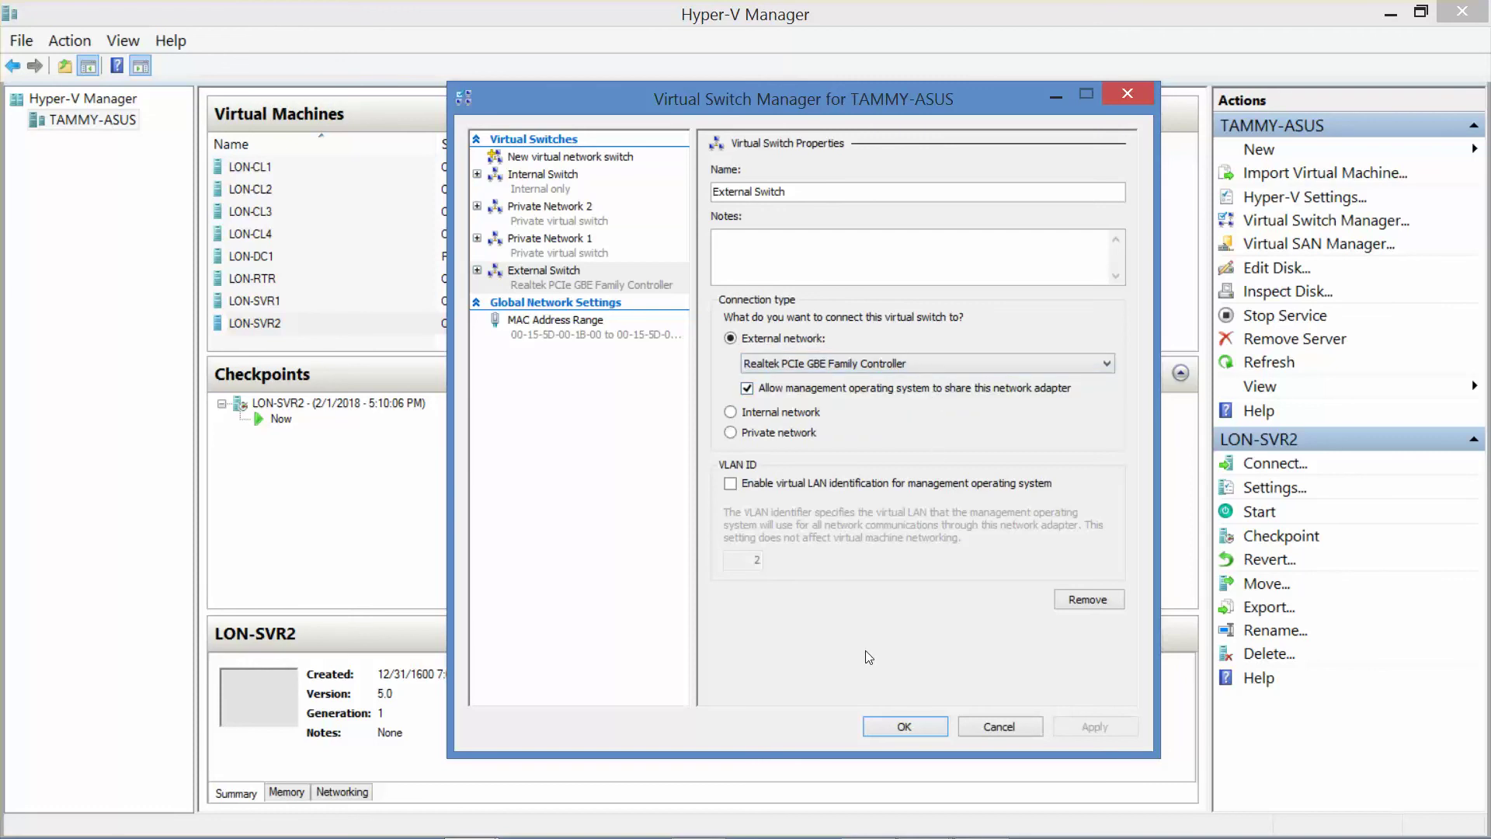
Step: Save the switch settings, connect to the LON-SVR2 console and start the virtual machine
click(889, 727)
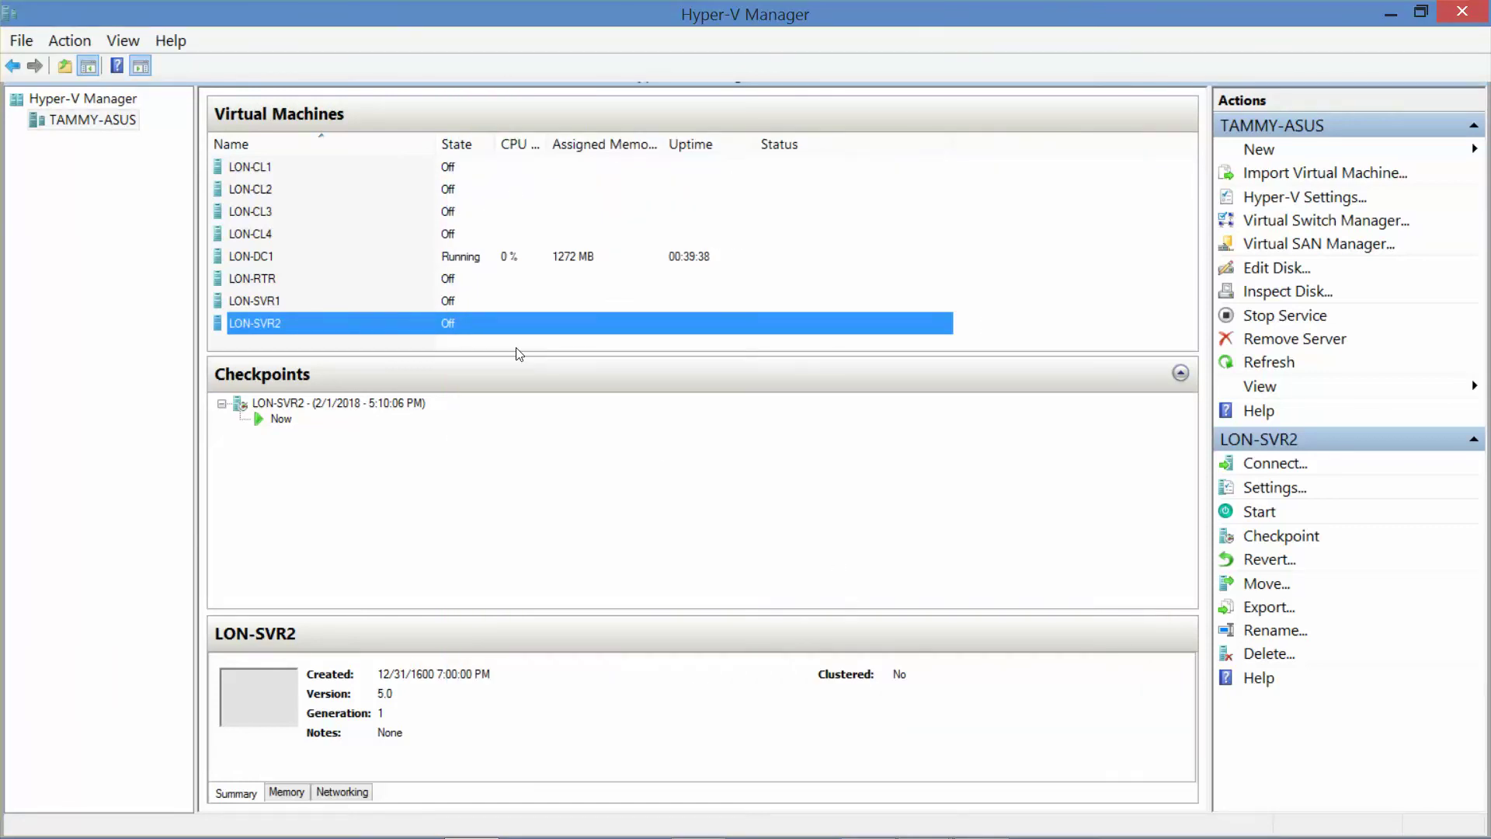
double_click(330, 329)
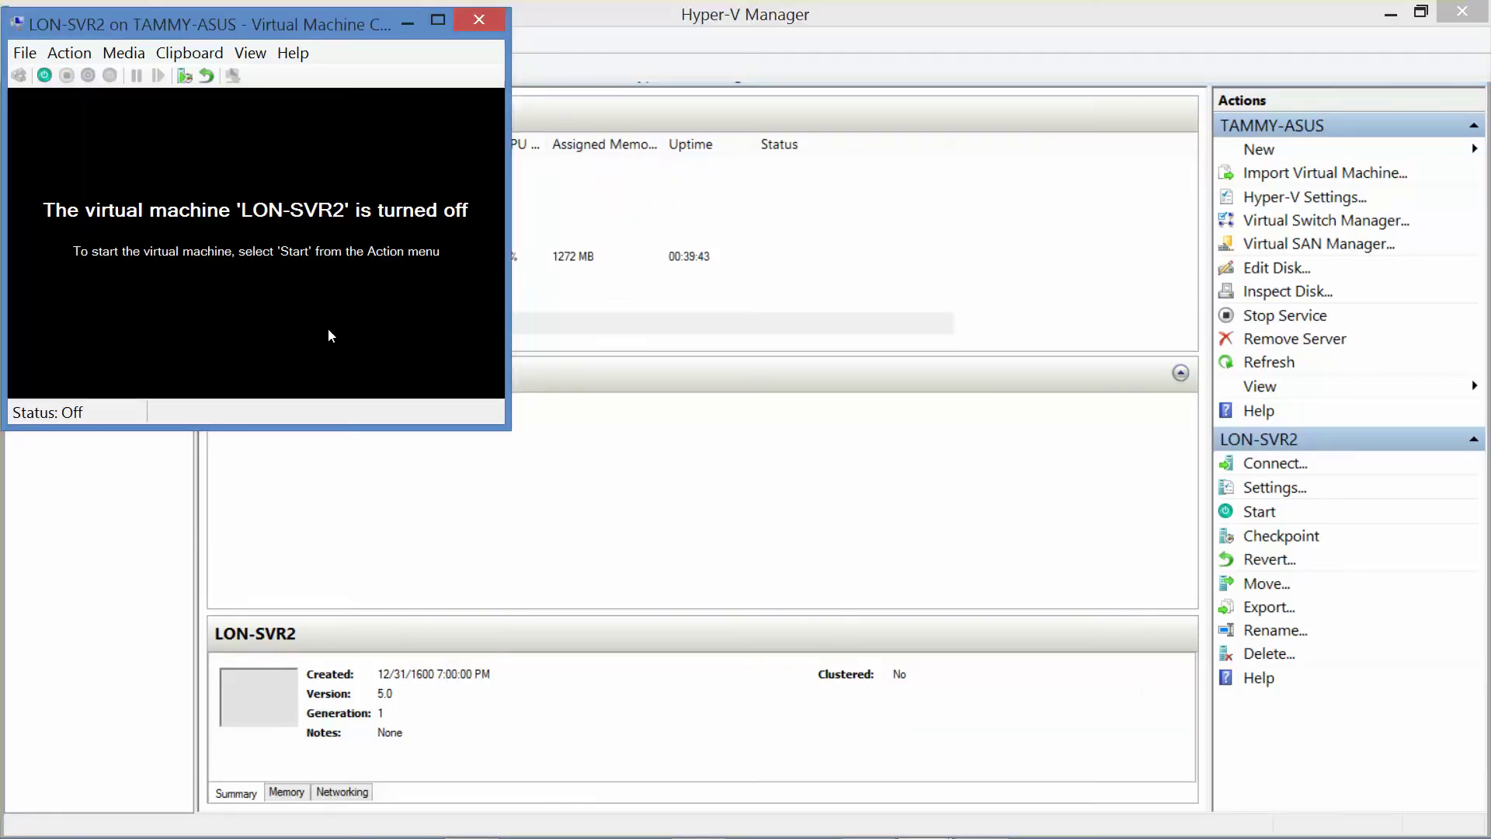
click(45, 75)
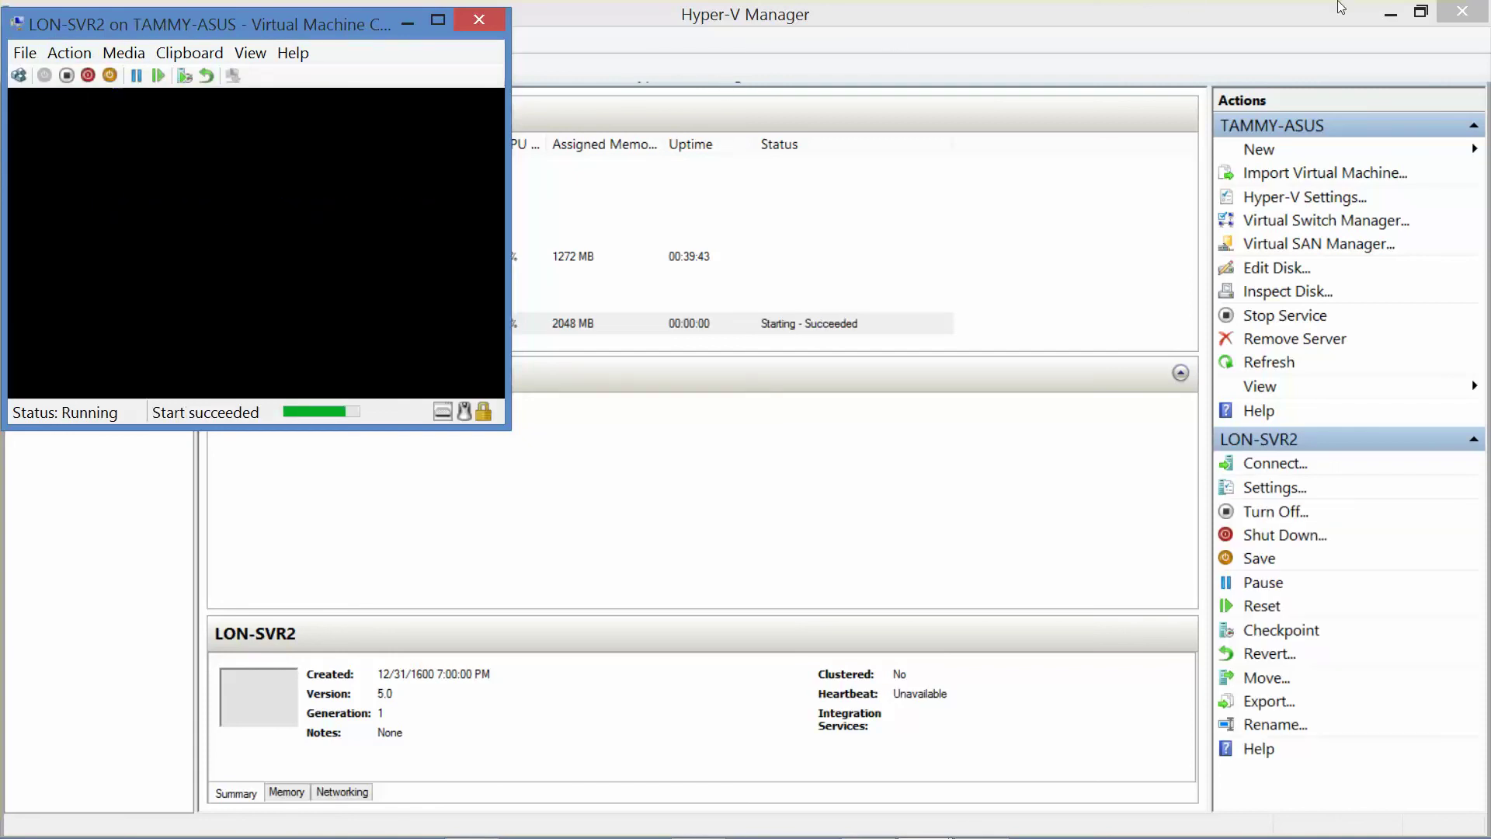
click(1387, 11)
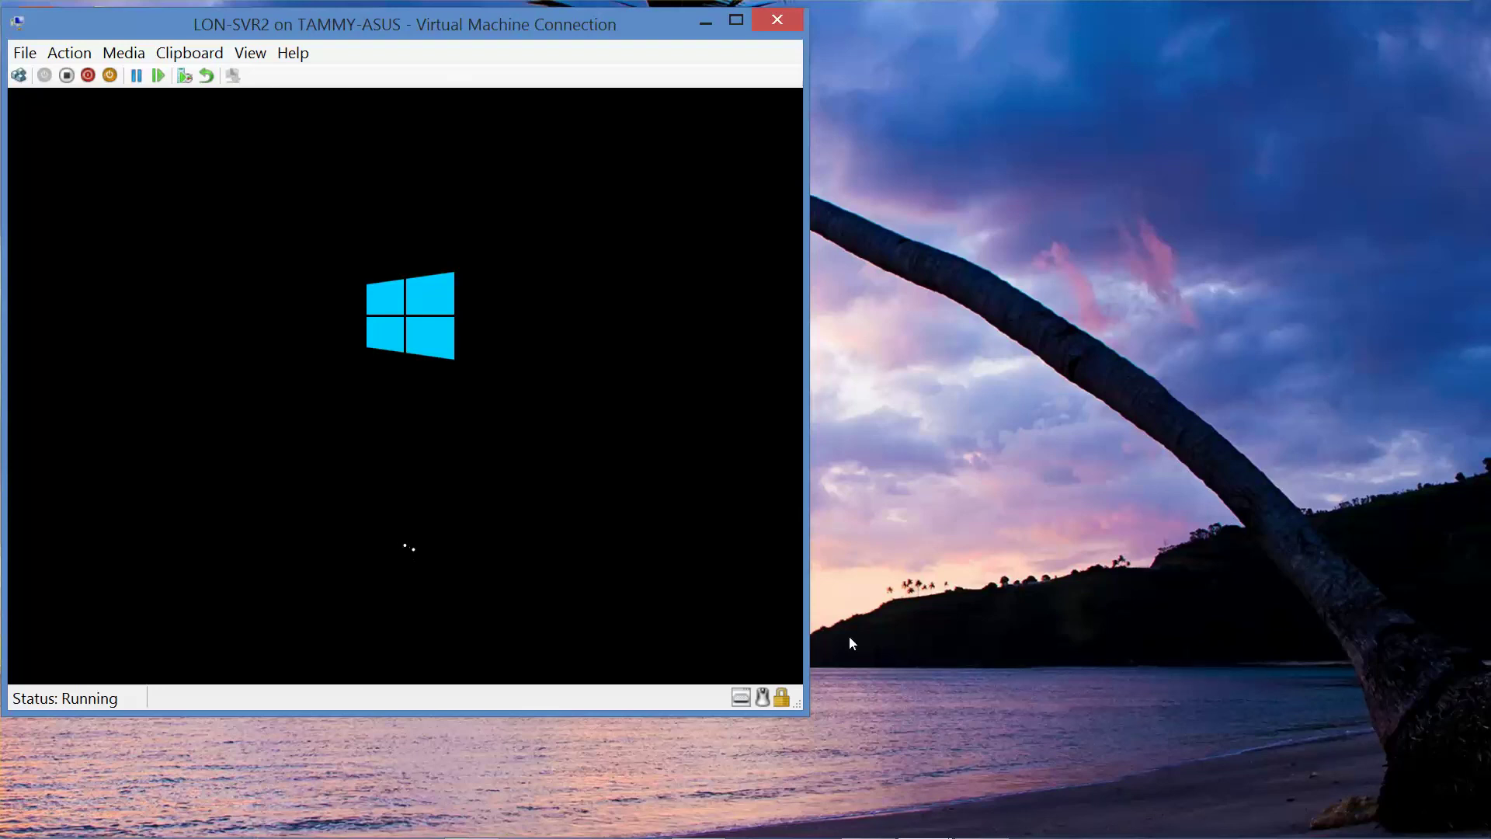
mouse_move(847, 833)
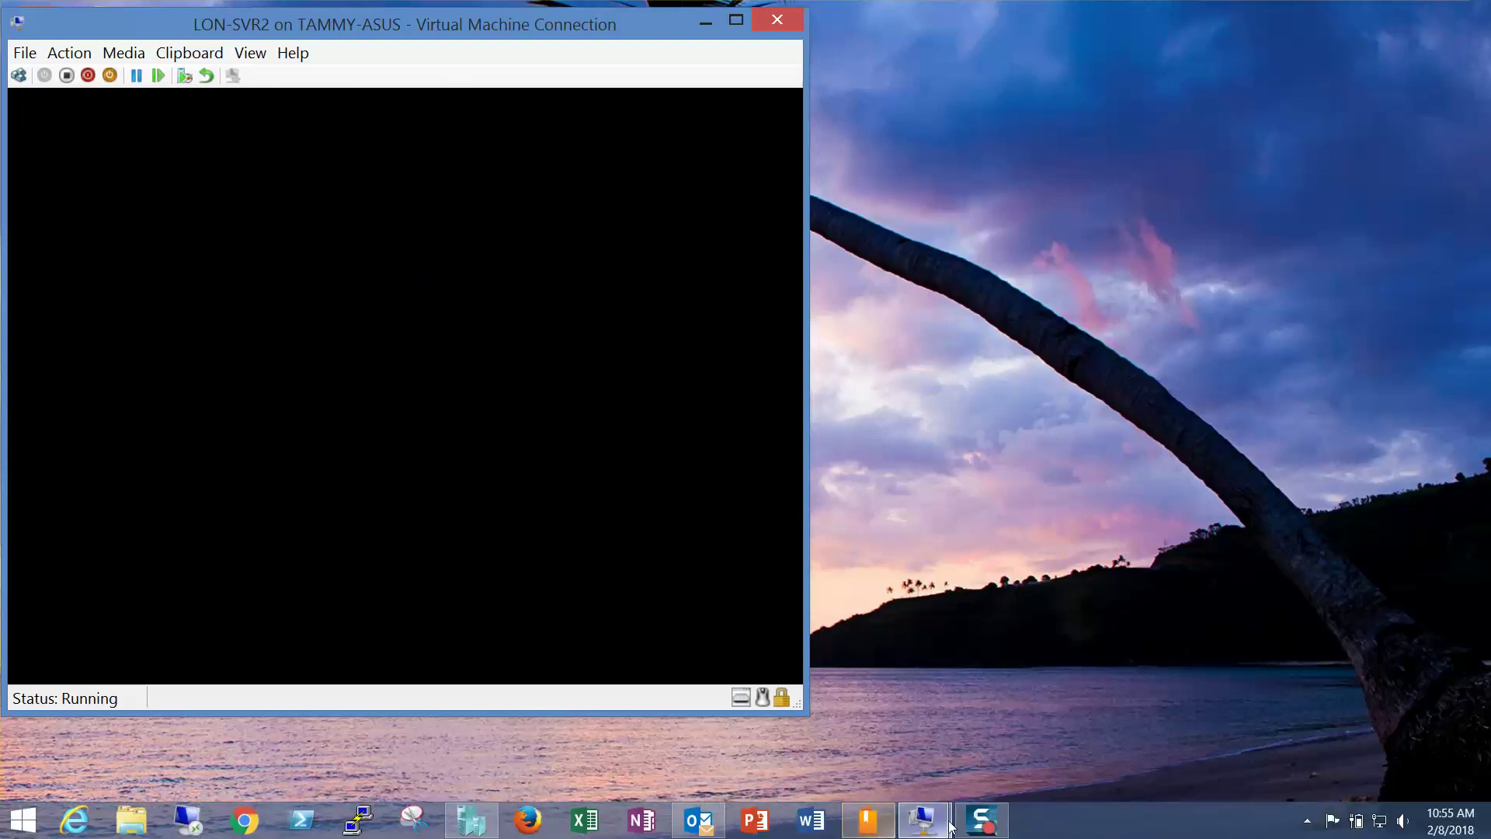
Step: Sign in to LON-SVR2 as Other user with the domain administrator account and its password
click(980, 823)
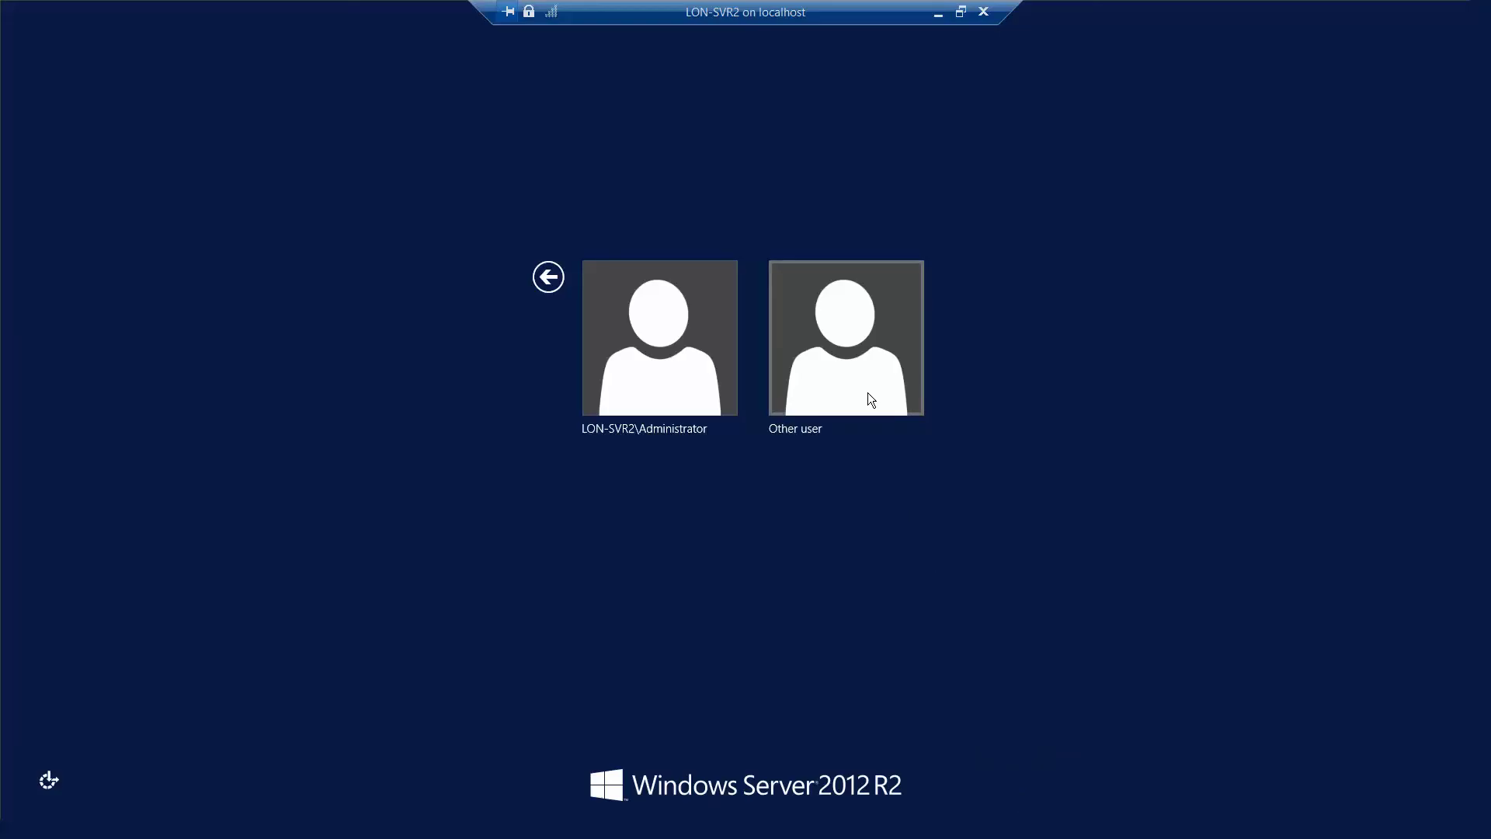
click(855, 367)
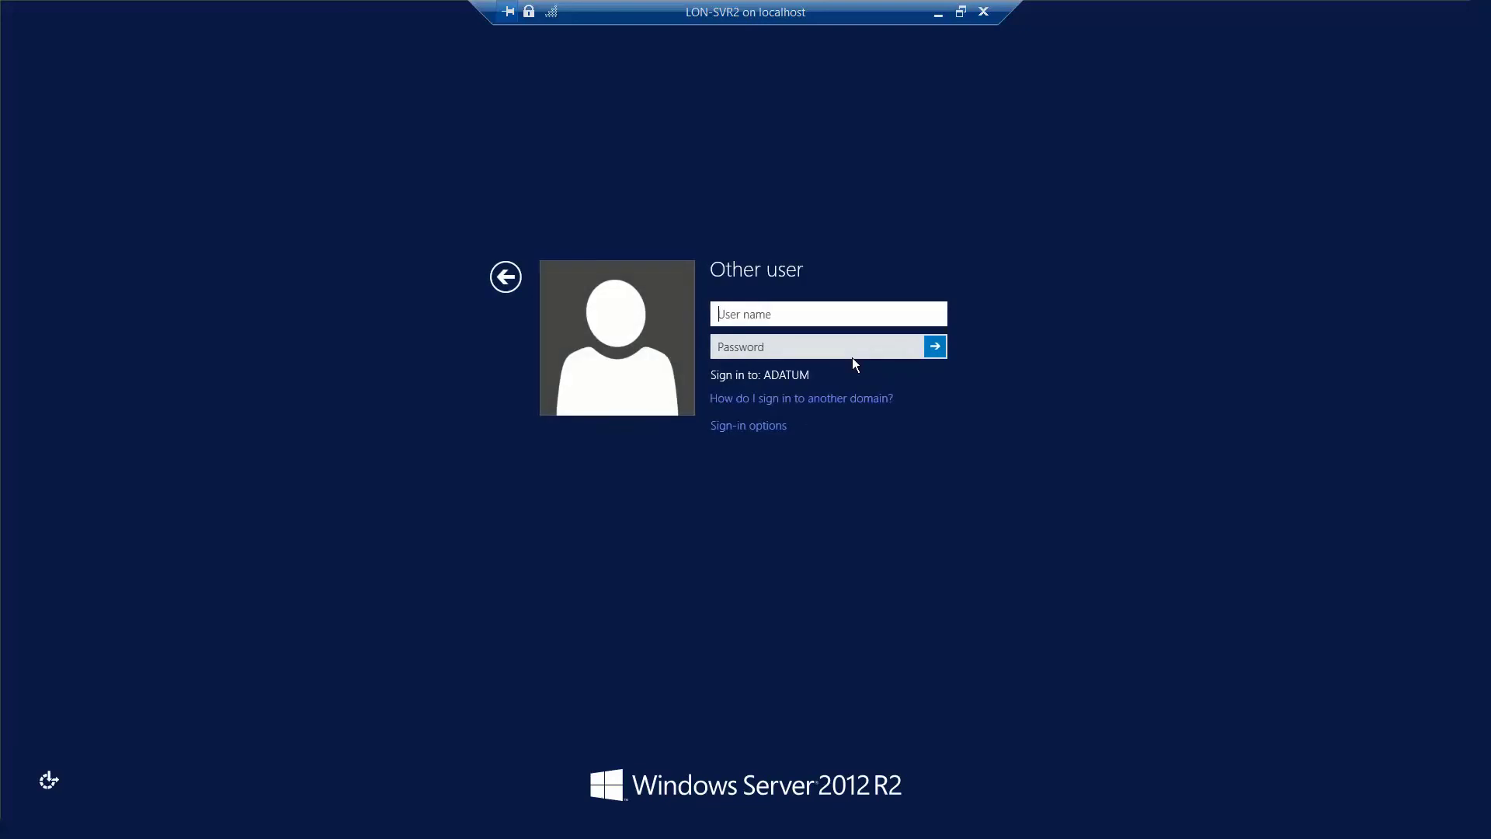
text(adatum\administrator)
key(Tab)
text(Pa)
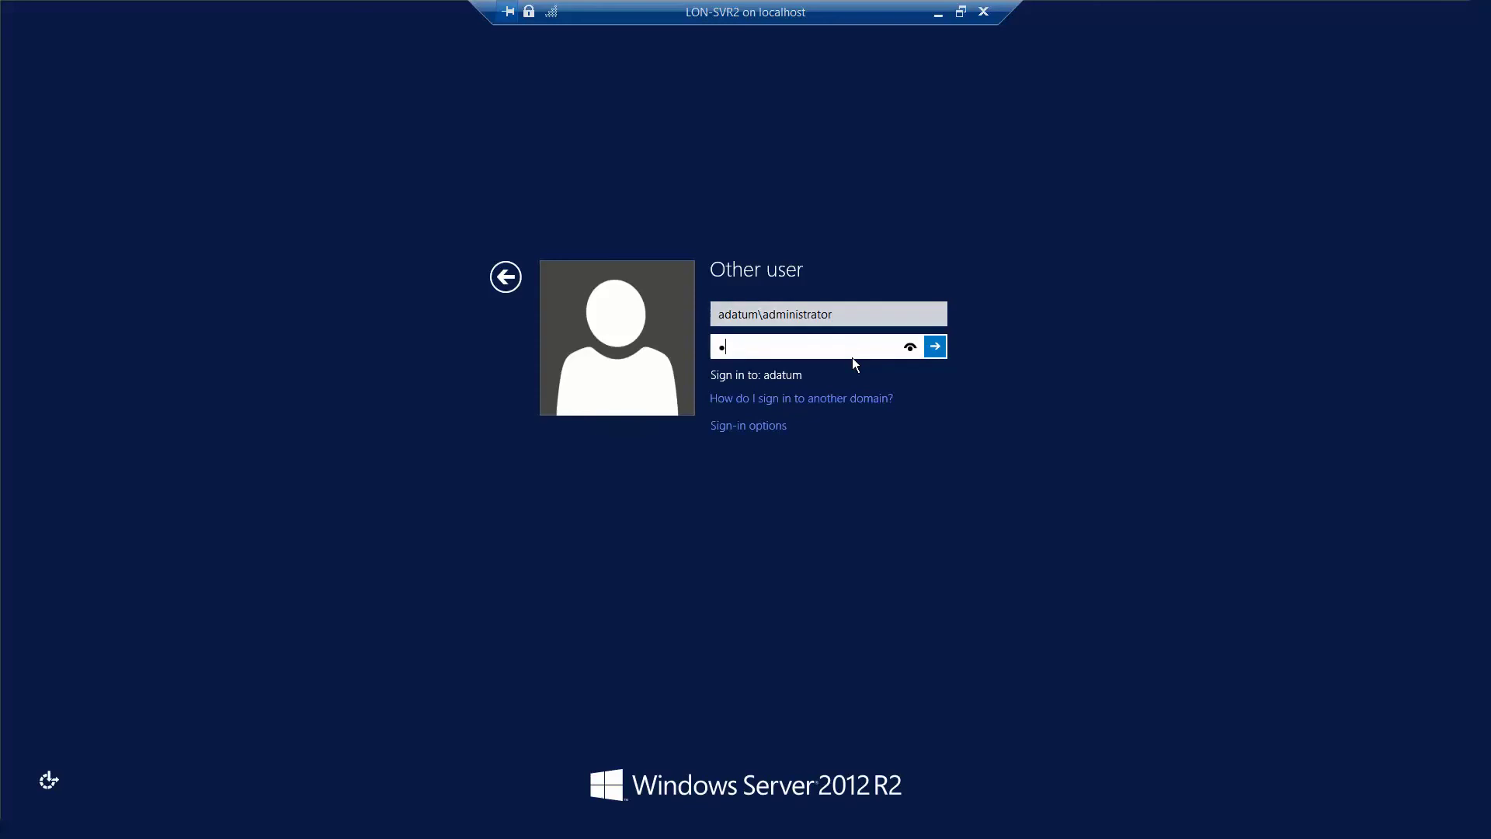
text($$w0rd)
key(Return)
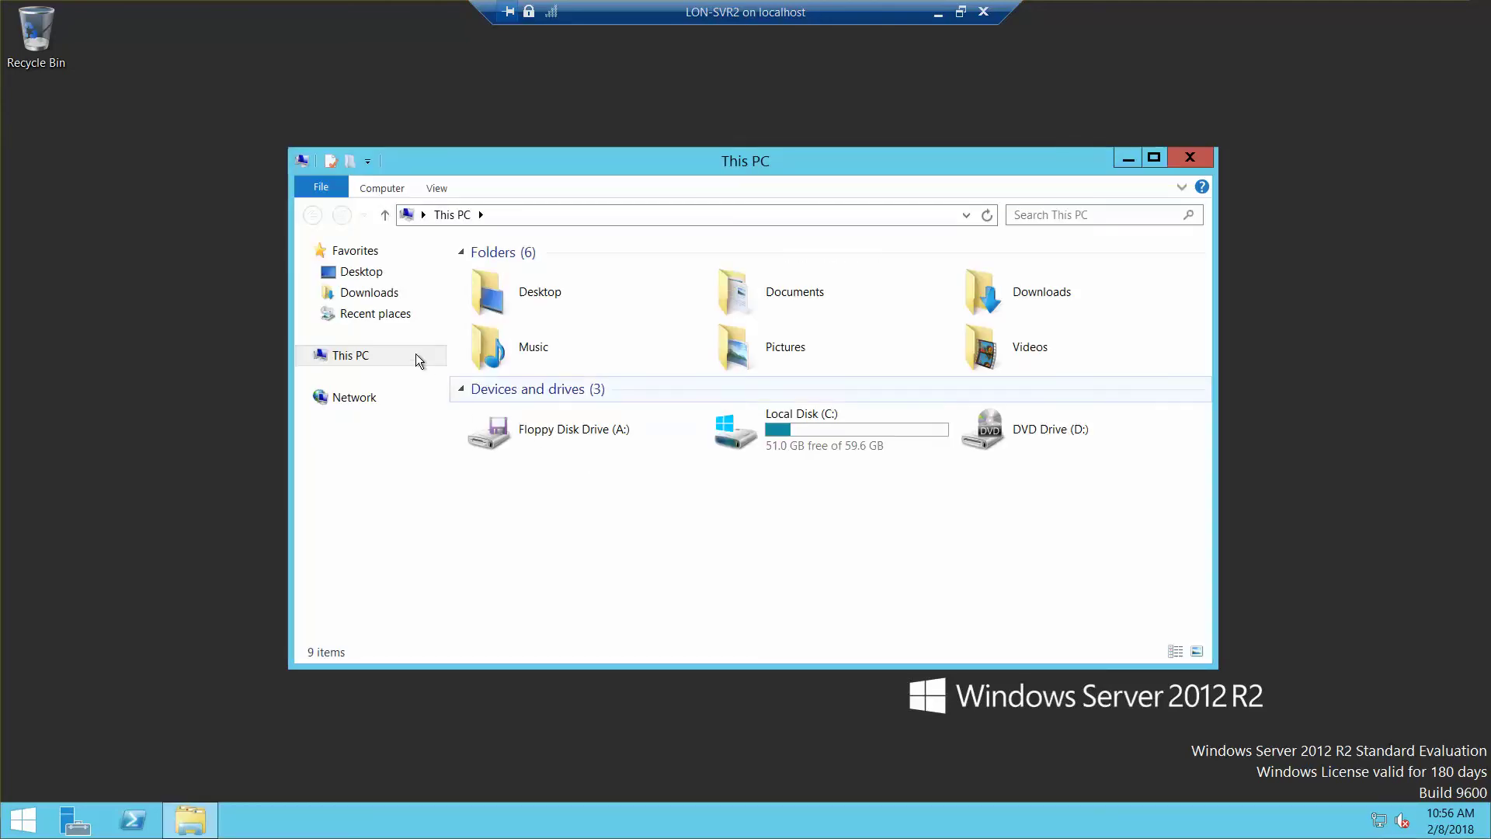
Step: Browse to \\lon-dc1 from Network and open the Software shared folder
click(362, 402)
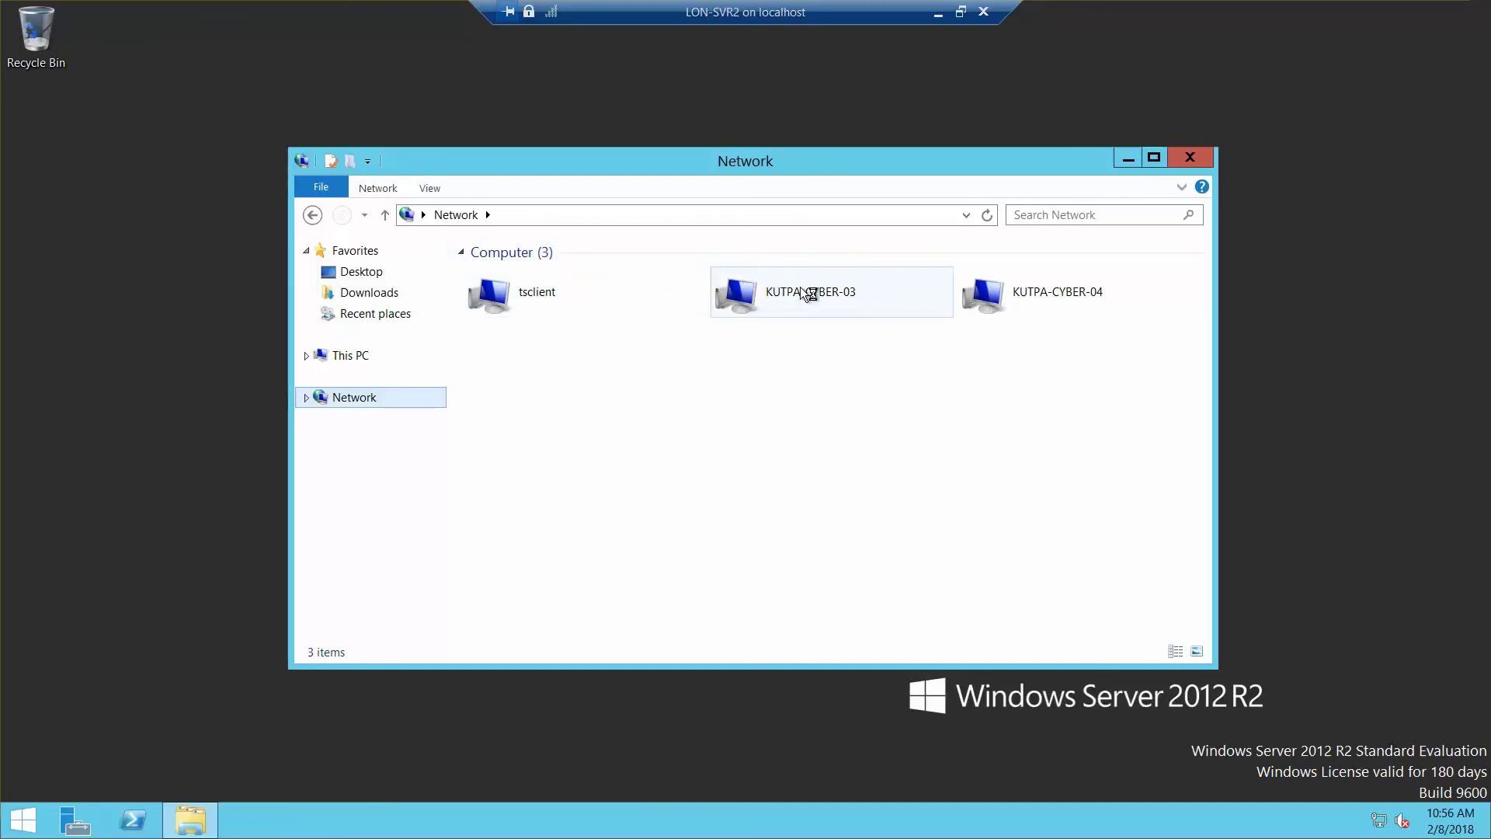
click(716, 215)
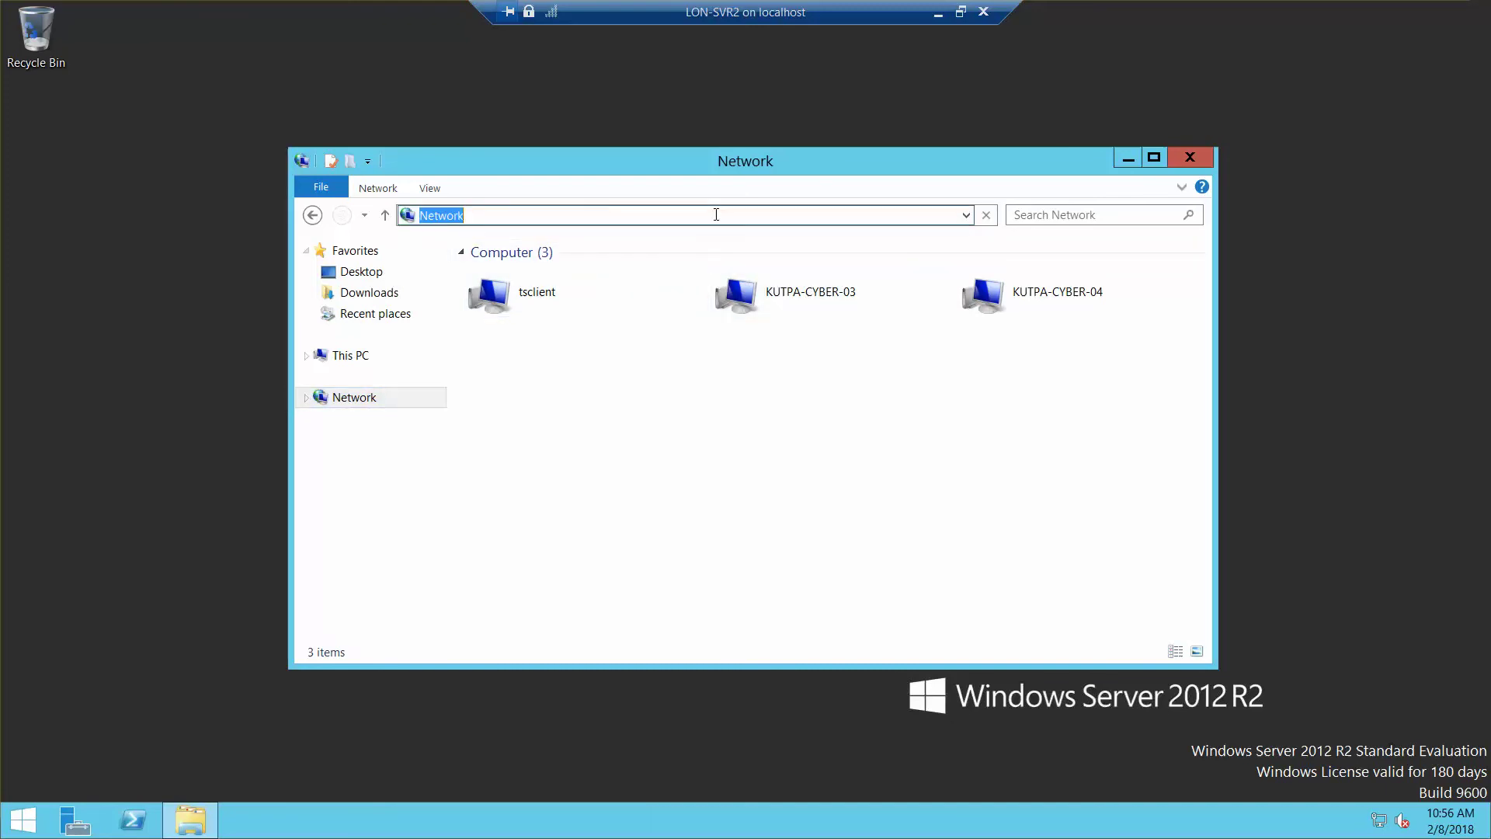
text(\\lon)
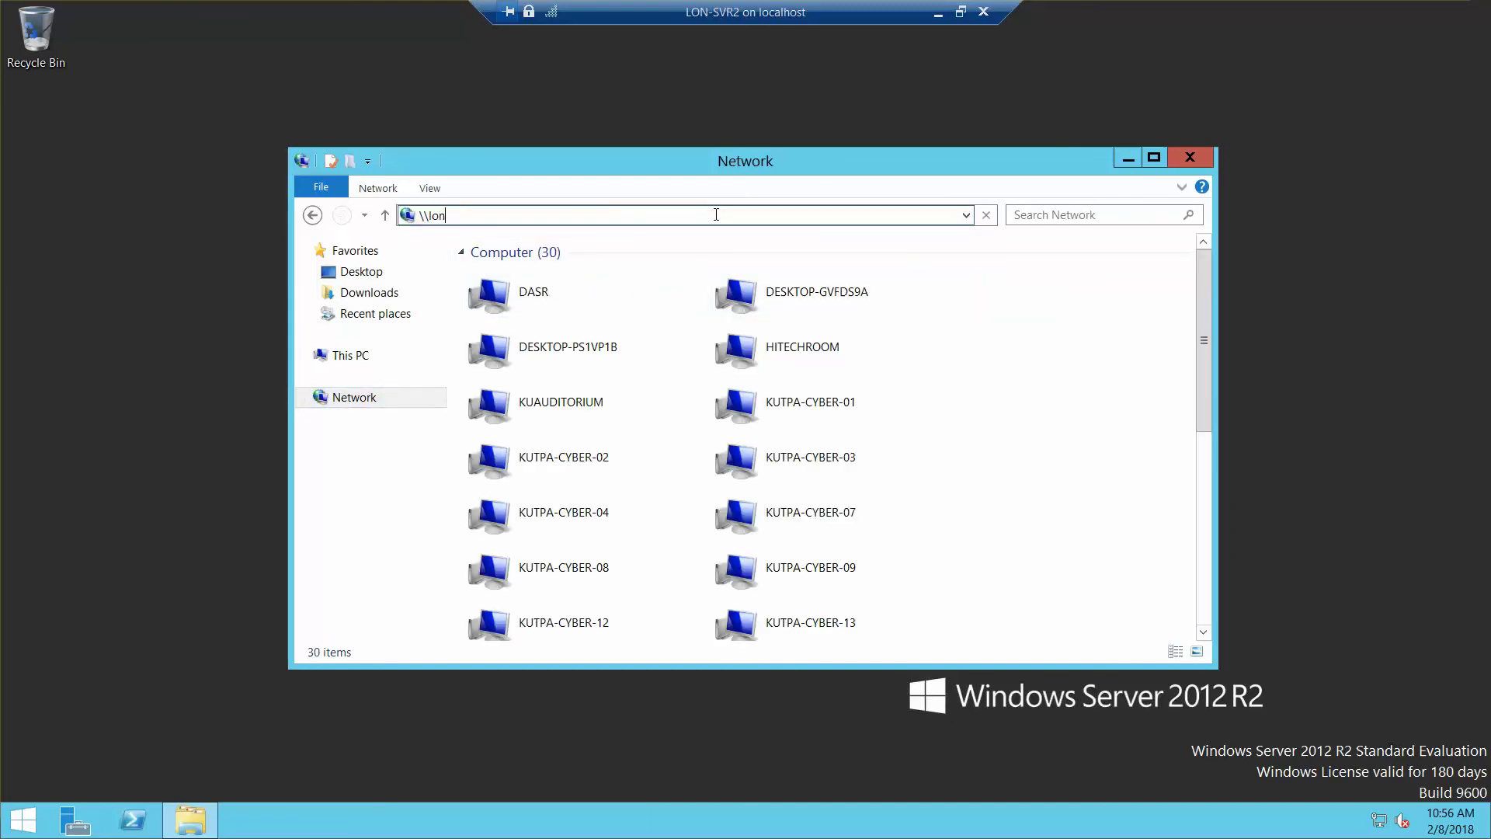
text(-dc1)
key(Return)
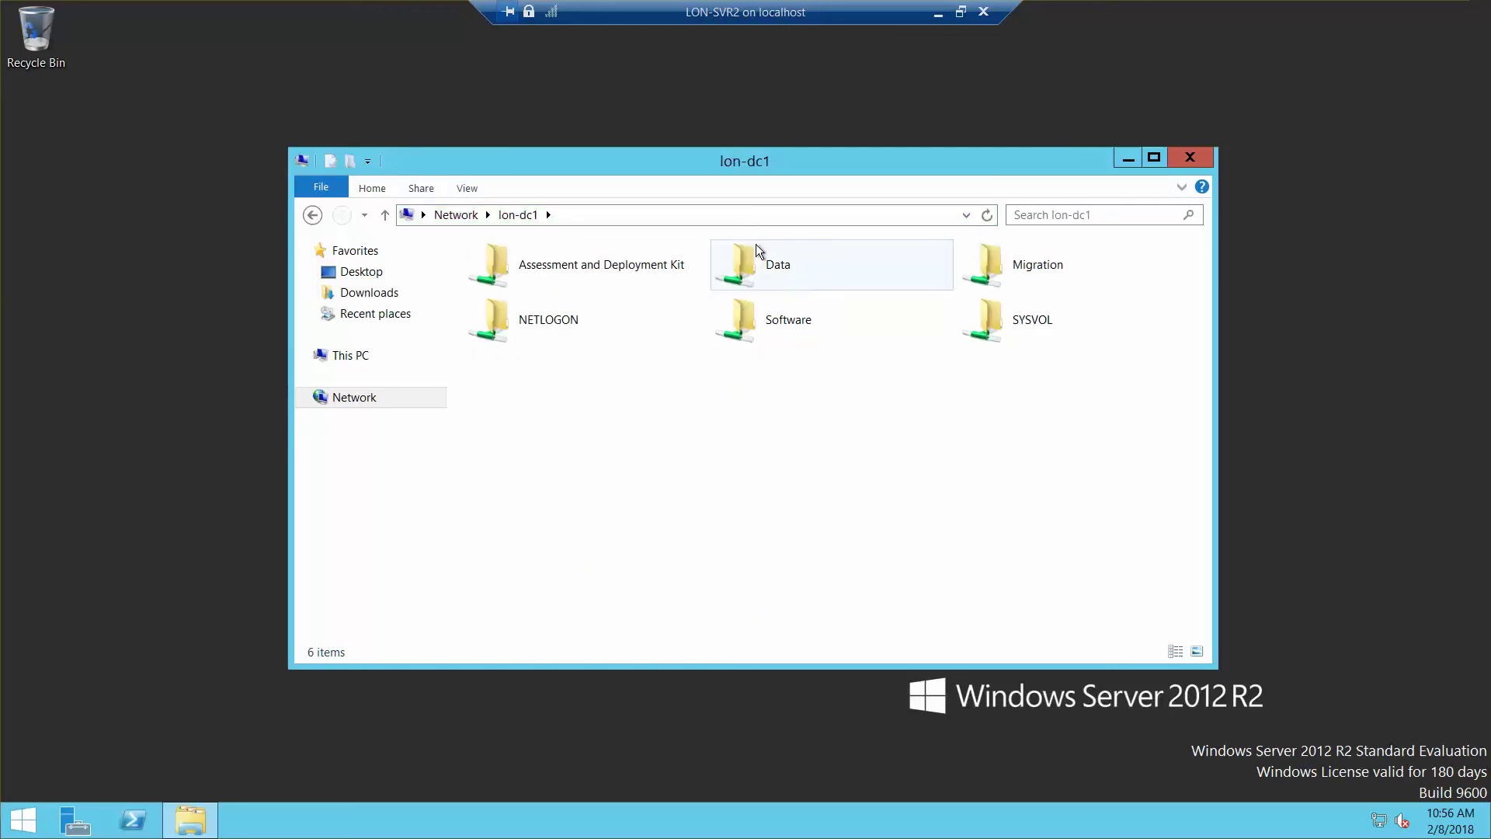
double_click(788, 321)
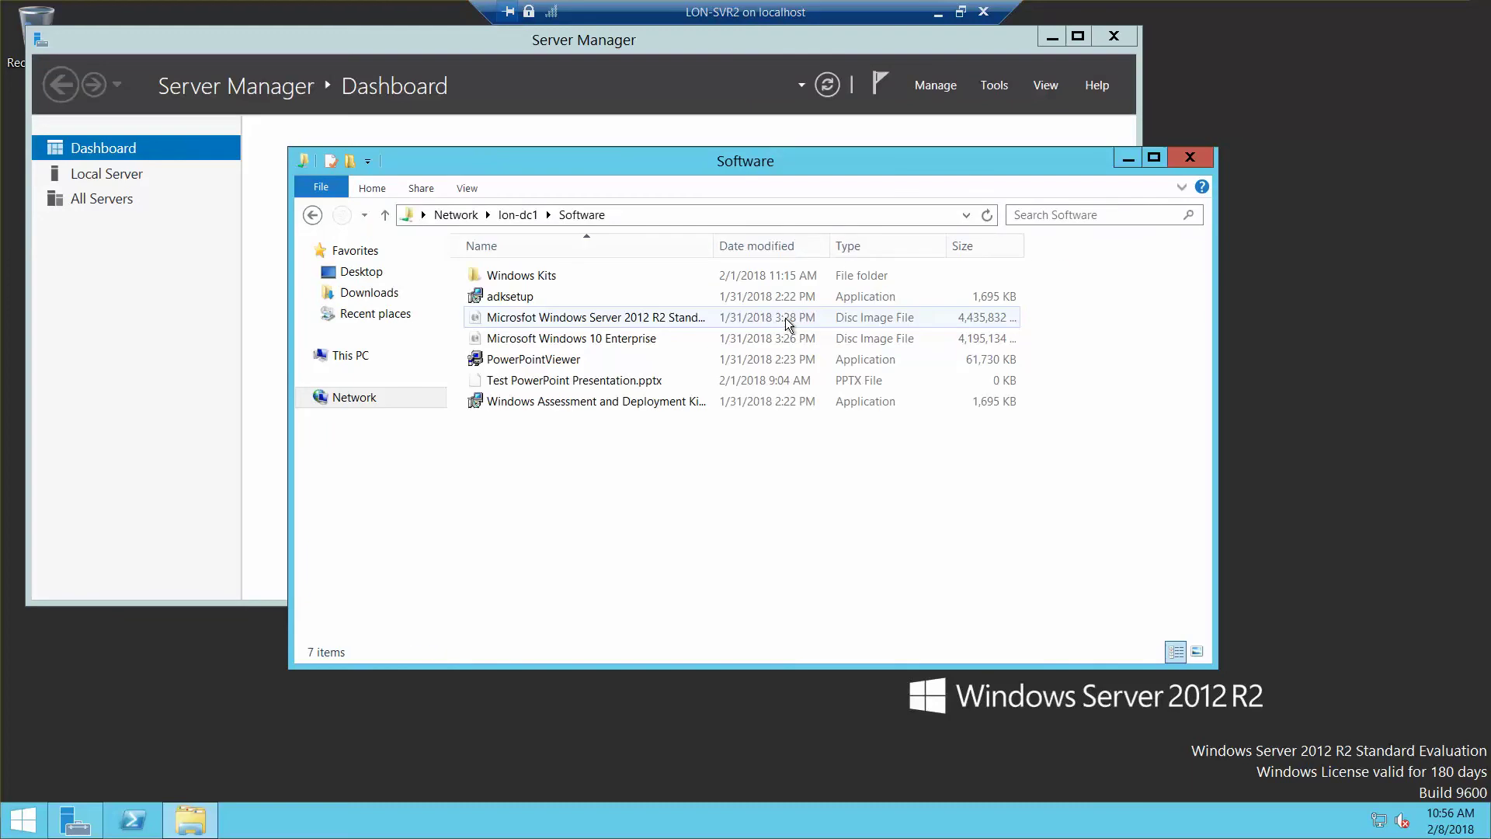
Step: Launch adksetup, close Server Manager, and allow network device discovery
double_click(529, 302)
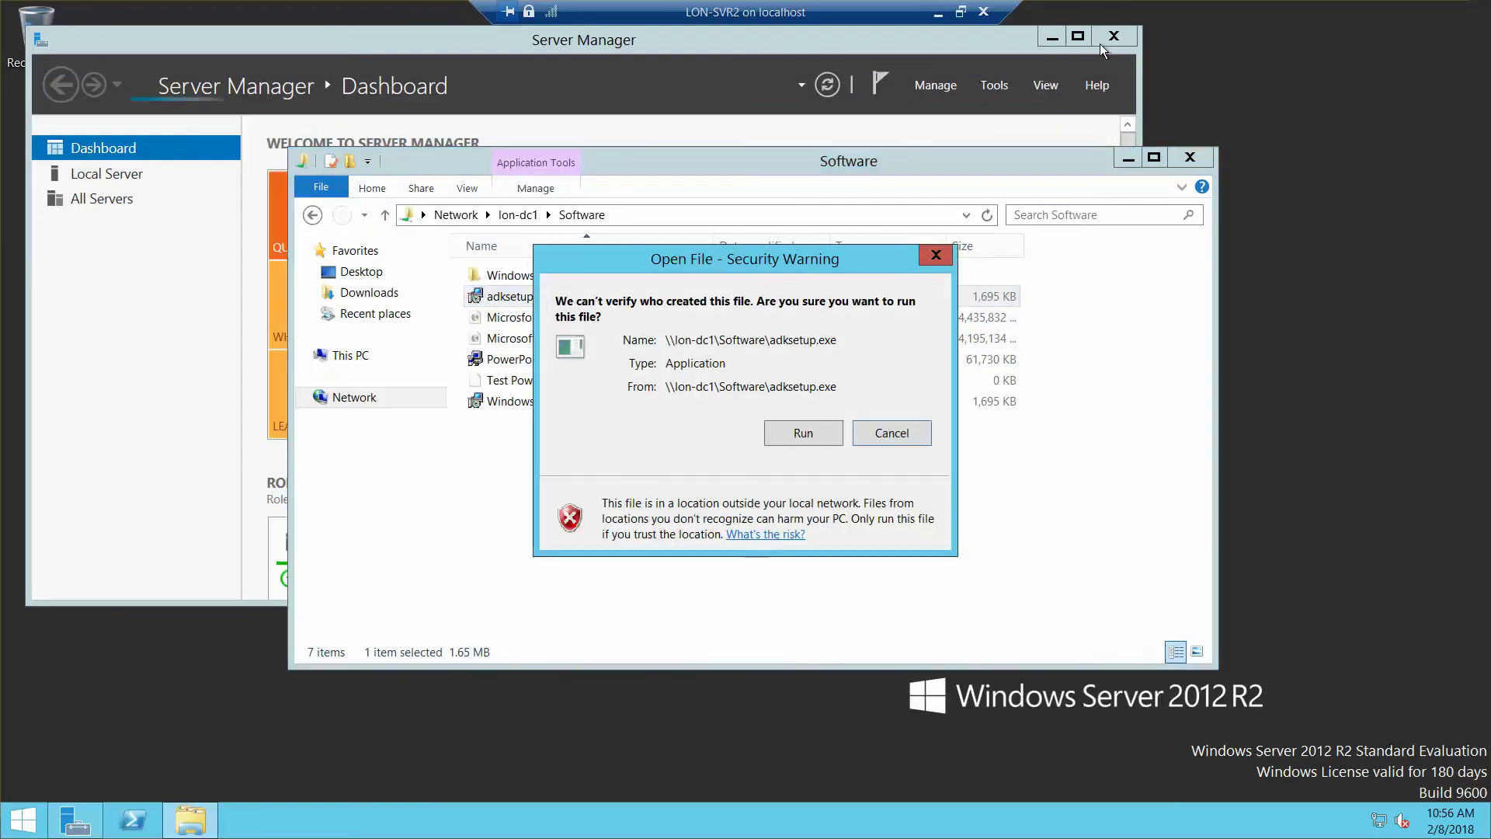
click(1126, 37)
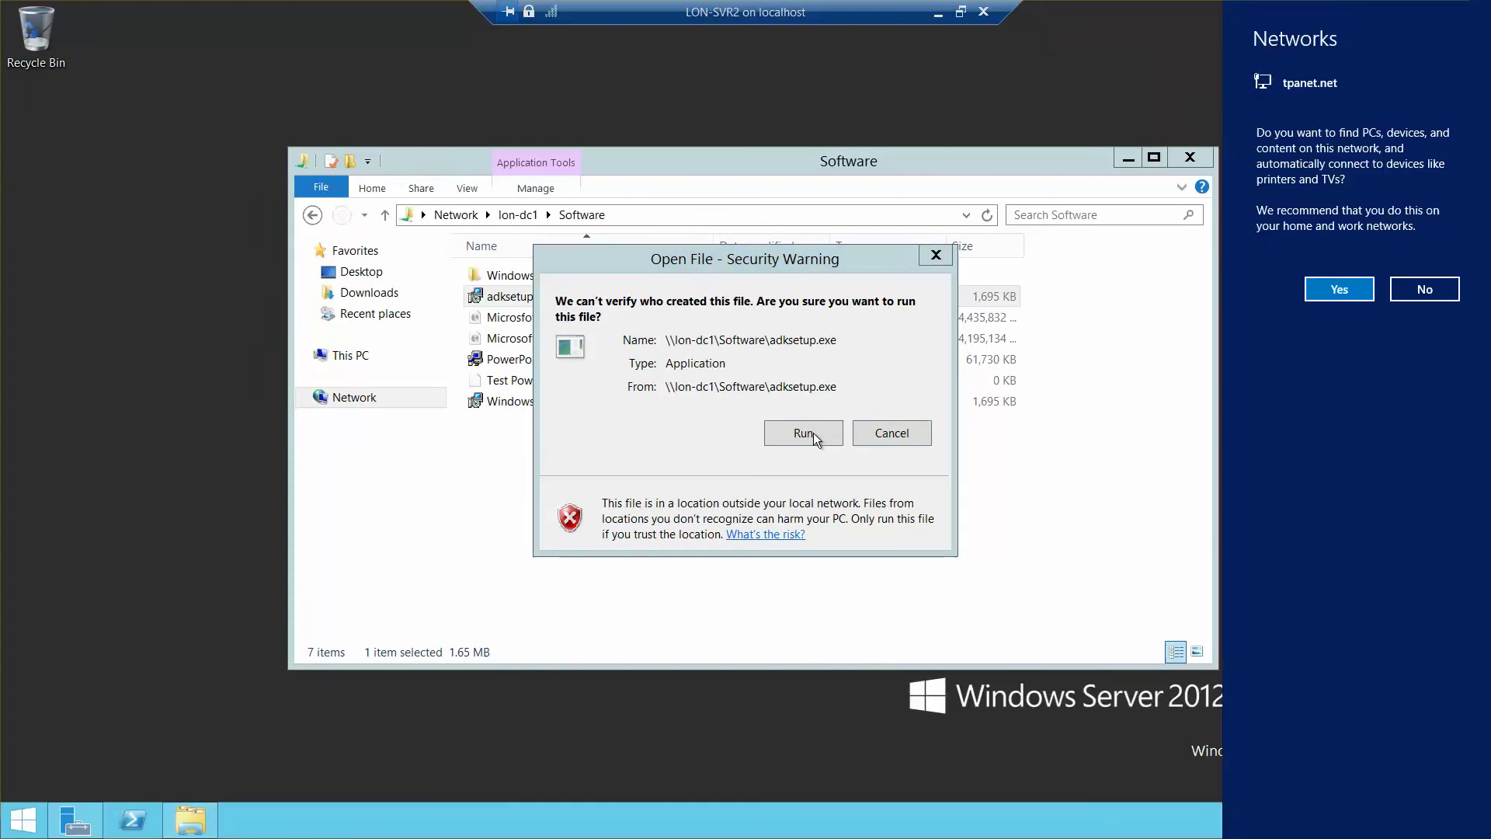
click(1339, 291)
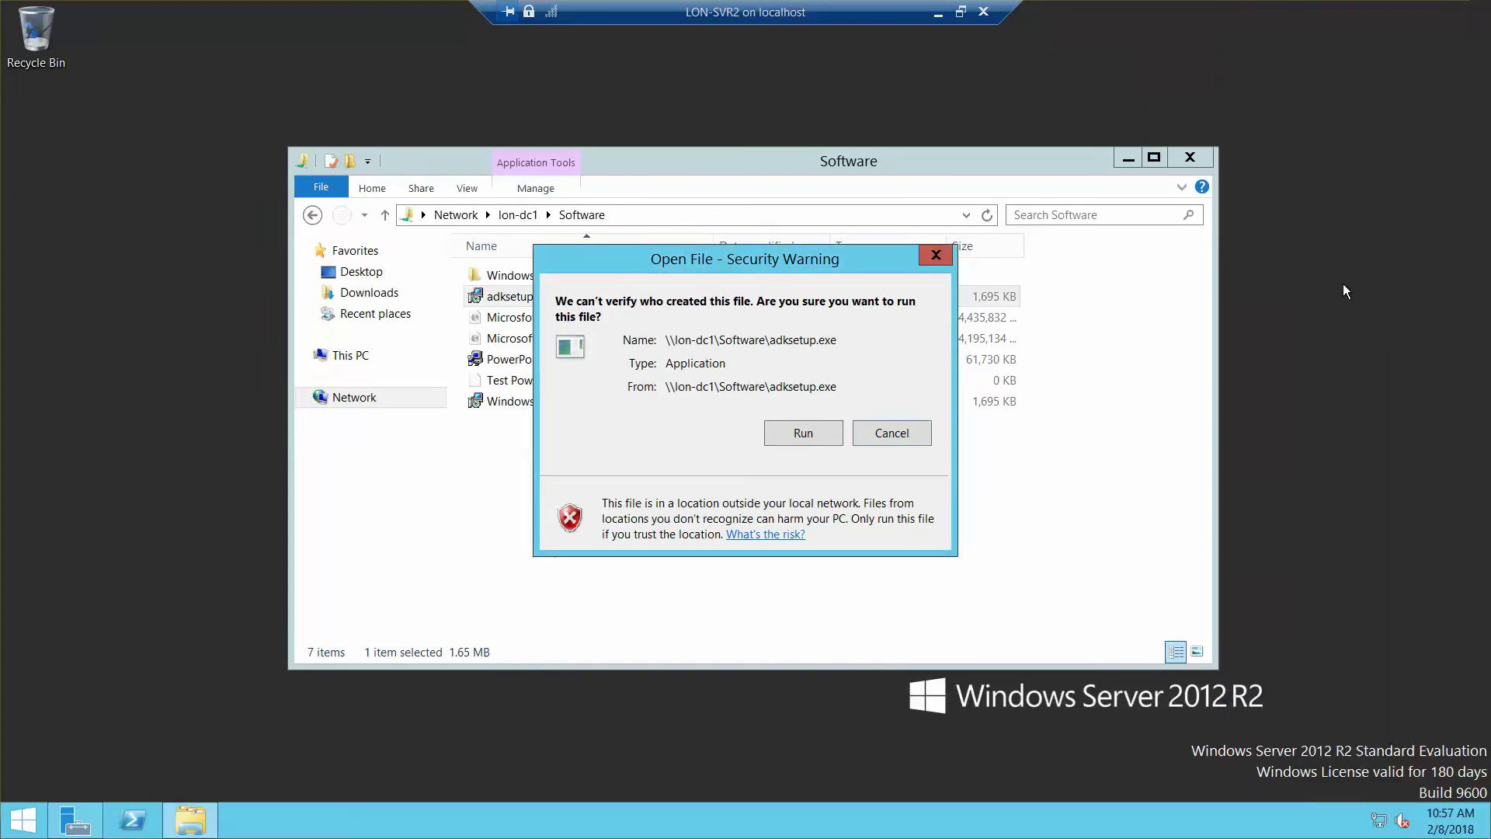
Step: Run adksetup, keep the default install path, skip usage data, and accept the license
click(817, 432)
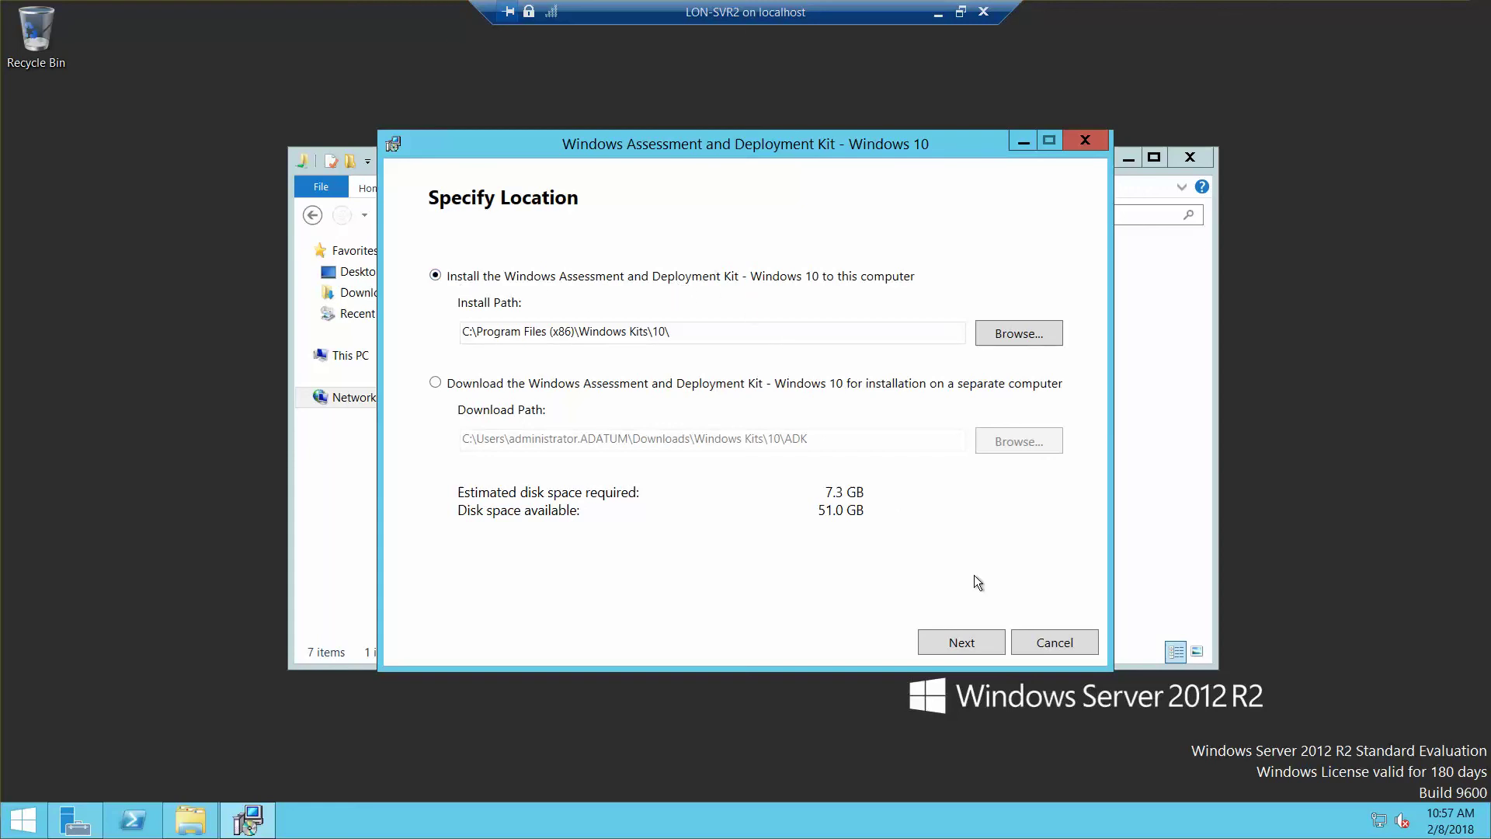
click(979, 645)
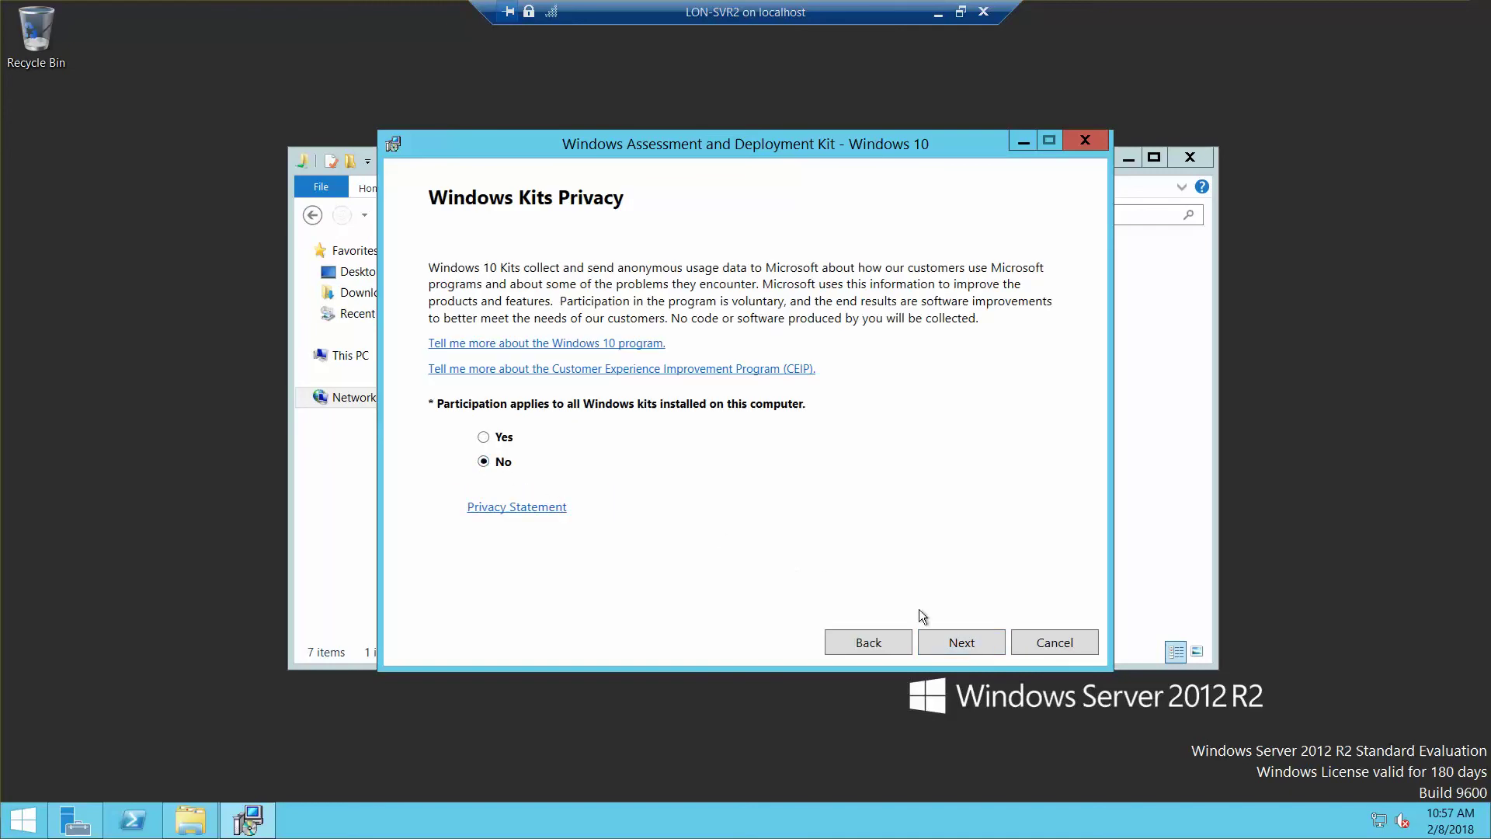
click(964, 643)
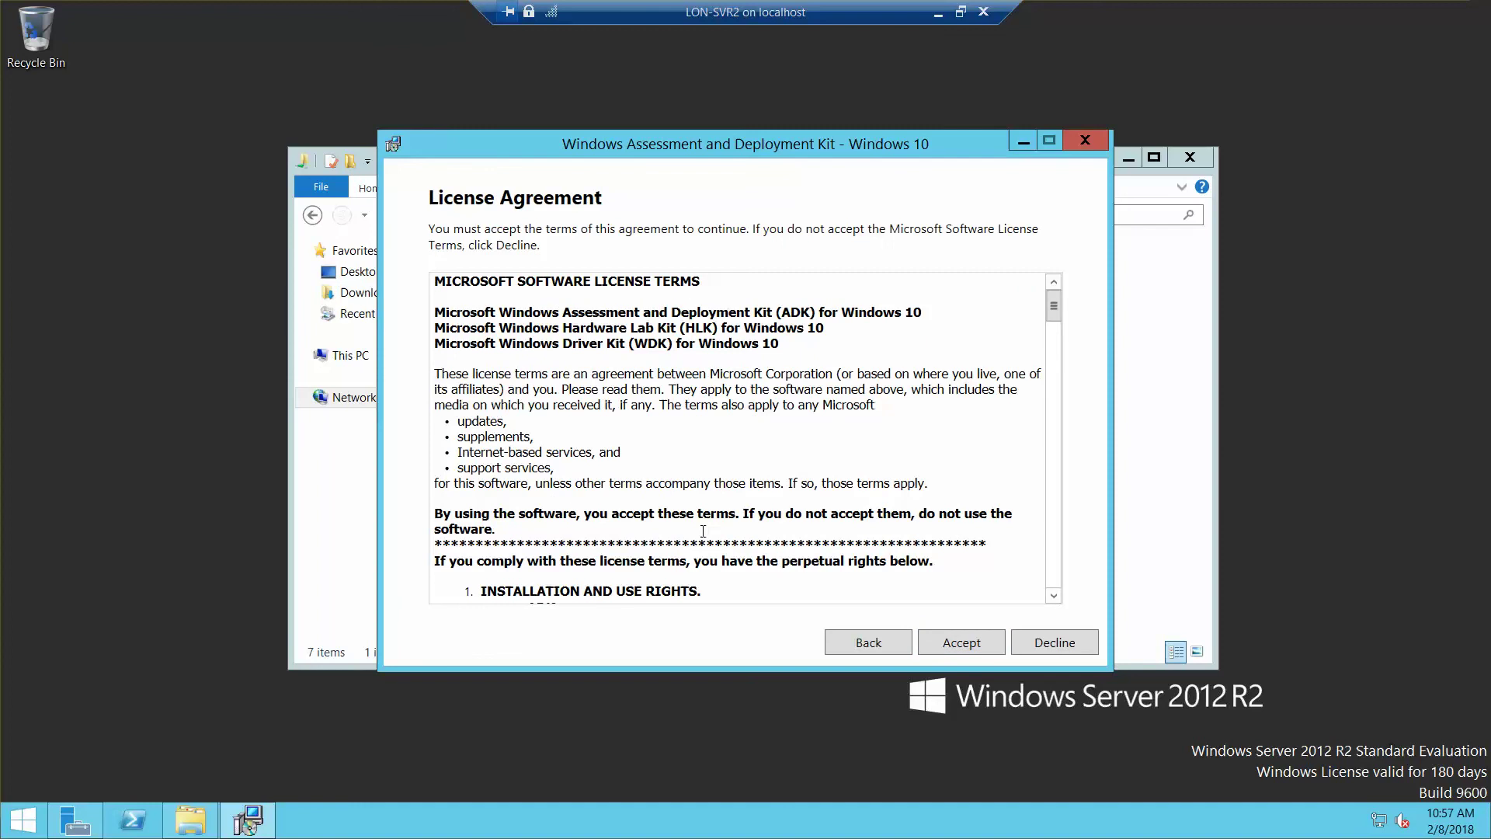
click(948, 643)
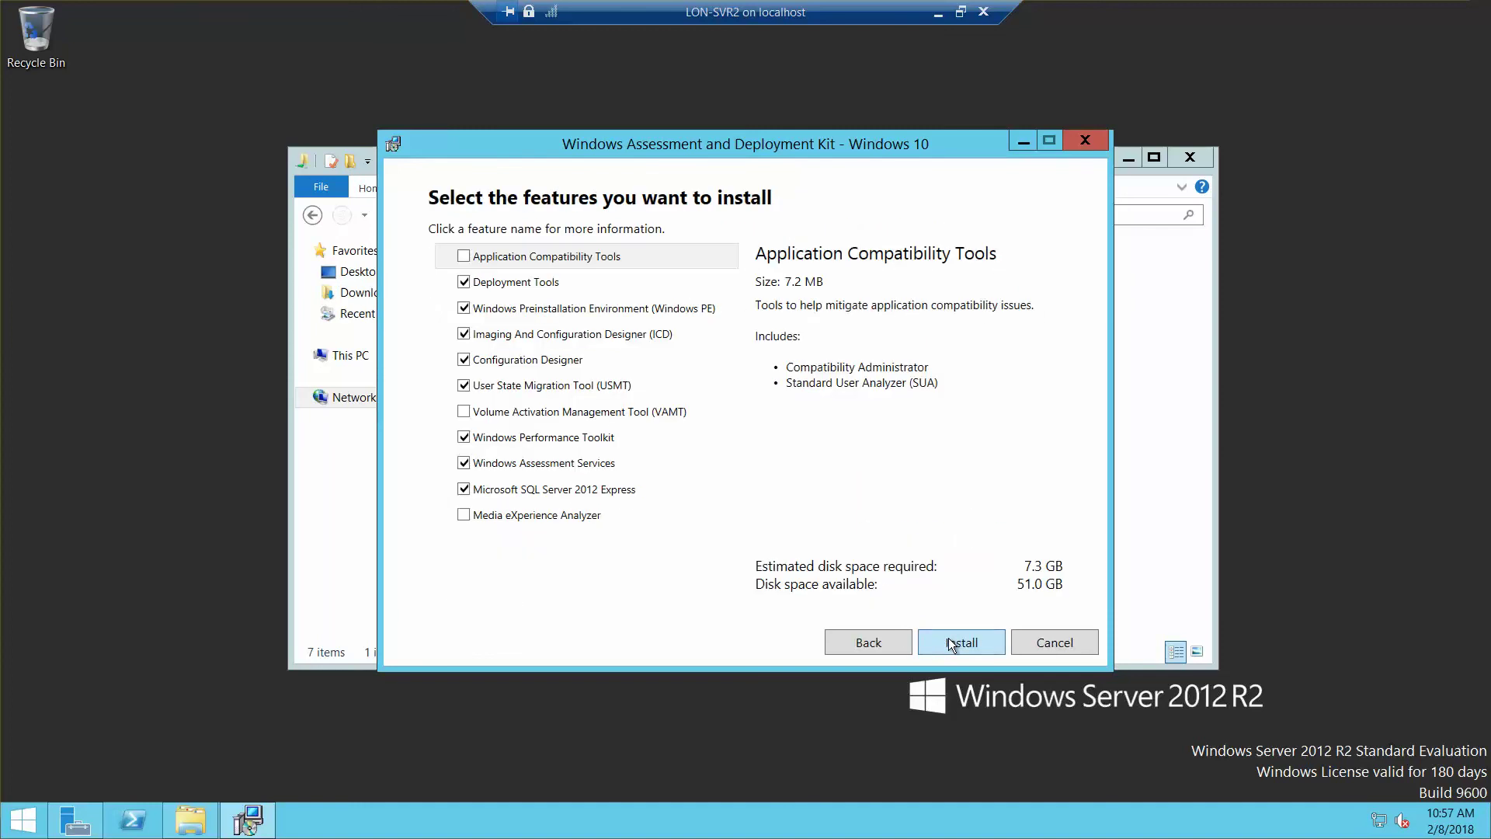
Step: Check VAMT, Media eXperience Analyzer and Application Compatibility Tools so all features are selected
click(462, 412)
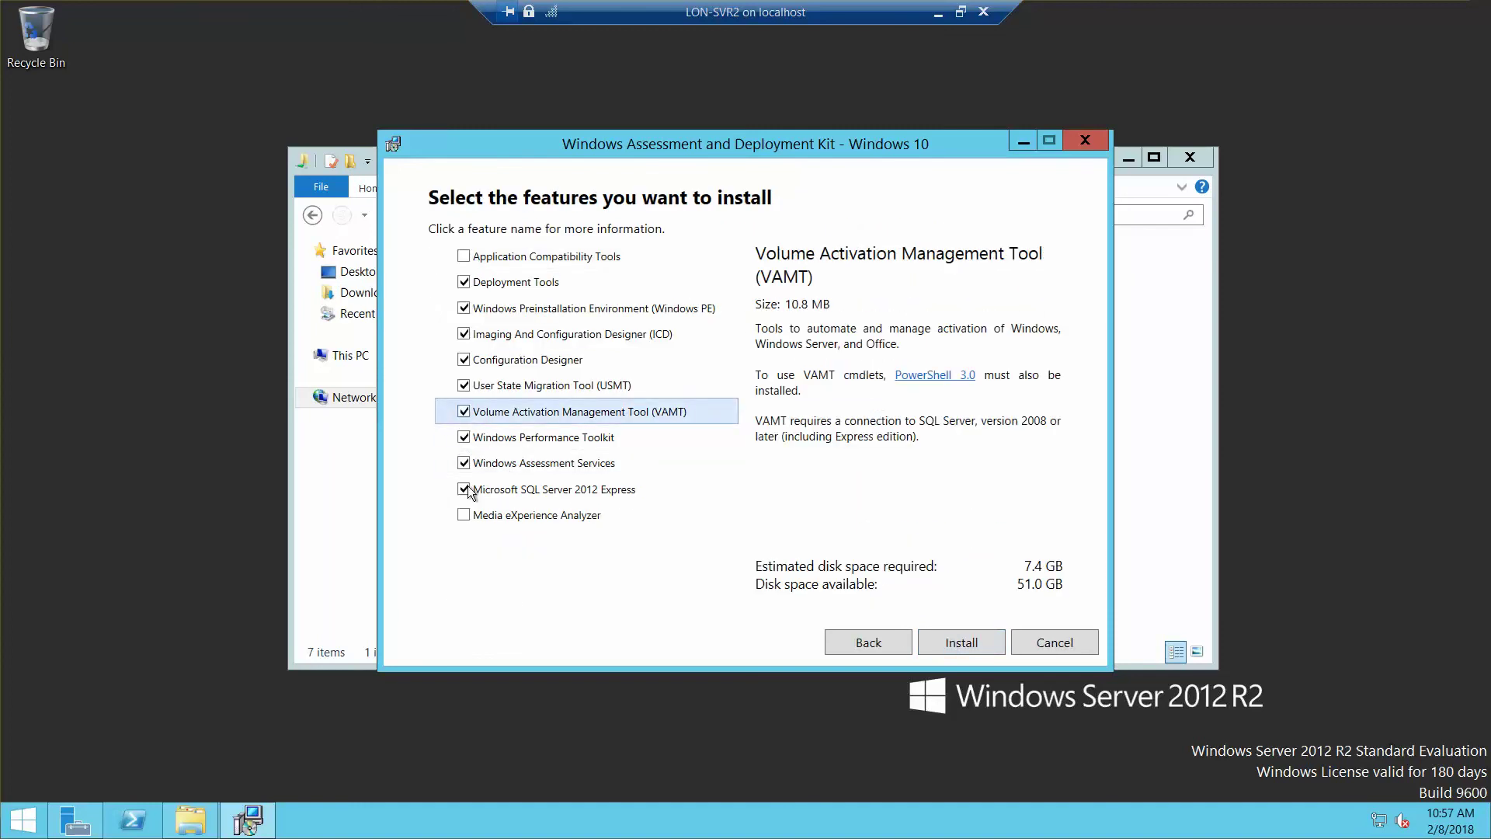
click(468, 515)
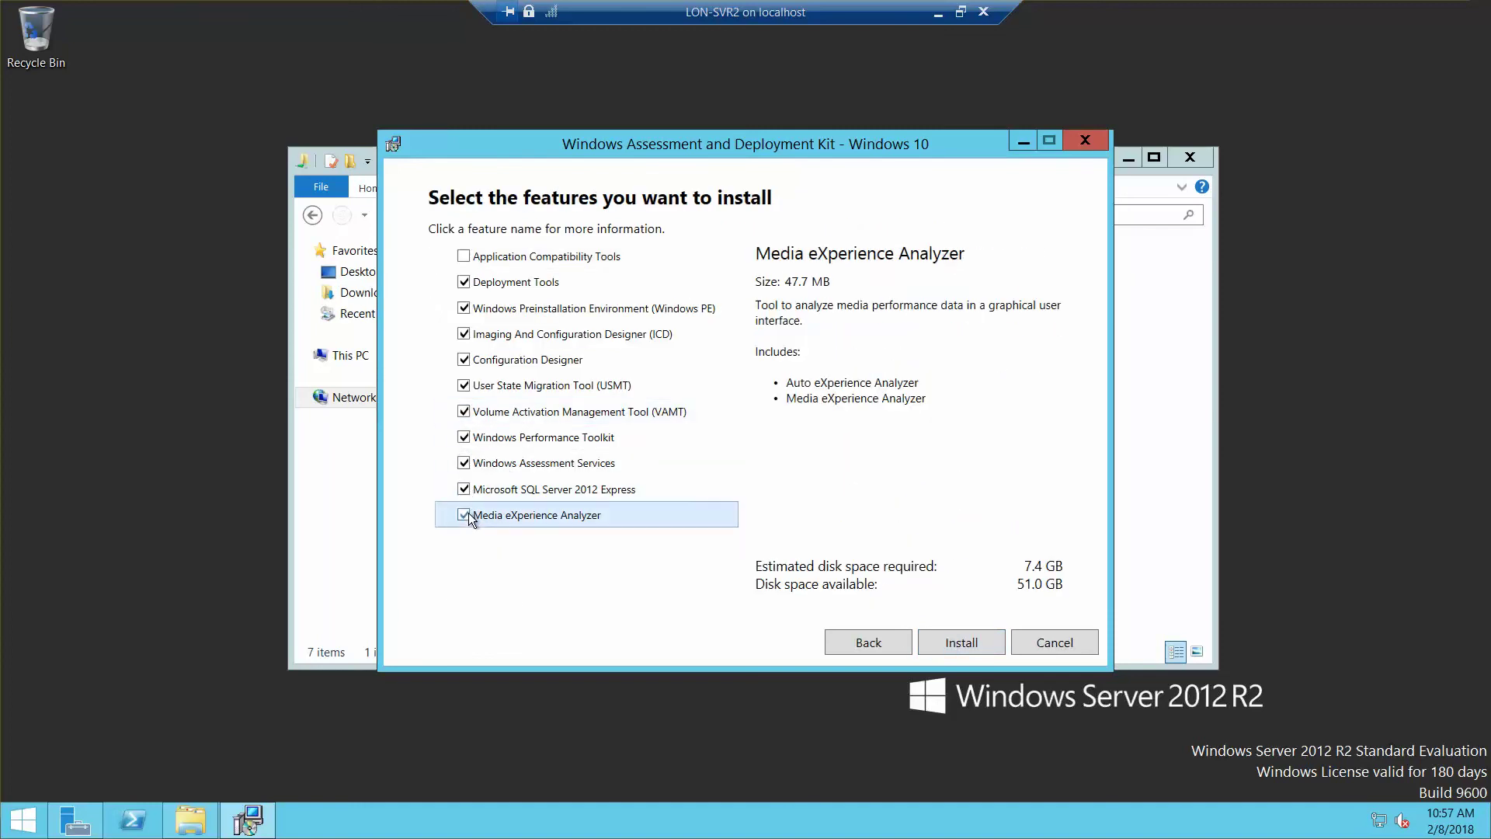
click(464, 256)
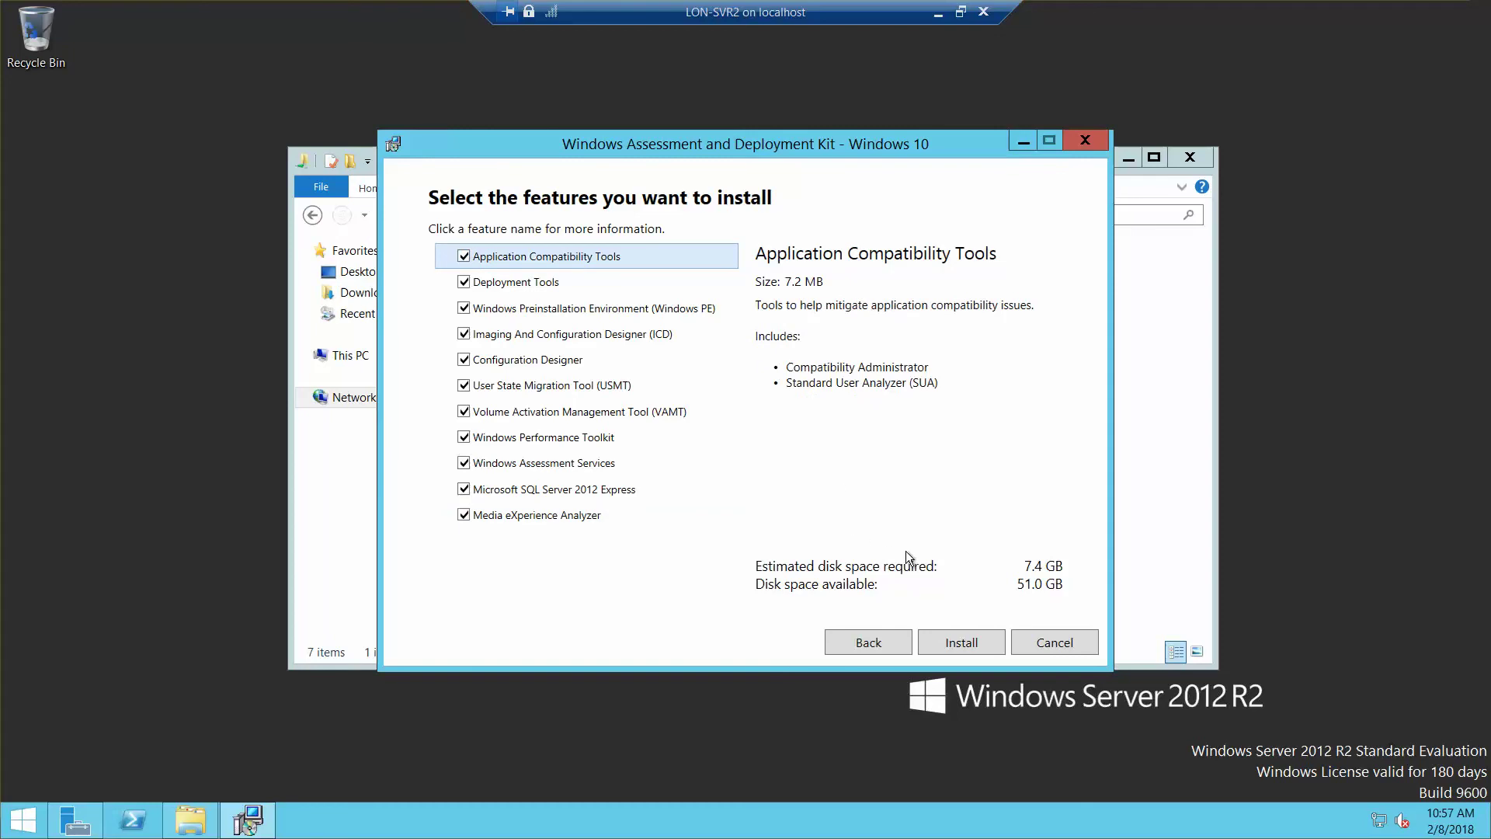
Step: Install all selected Windows ADK features and wait for the Welcome completion page
click(974, 643)
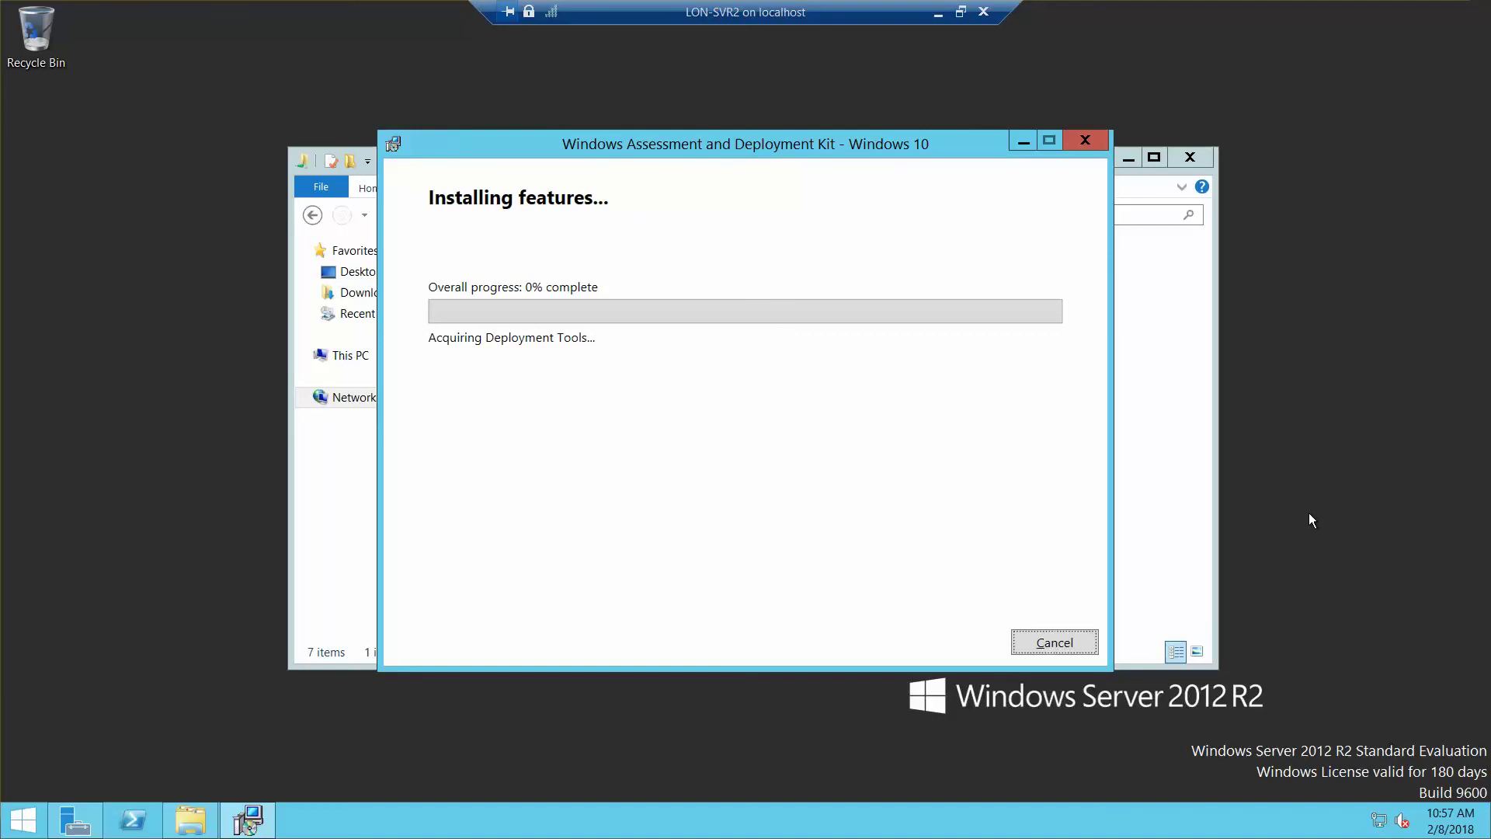
key(alt+Tab)
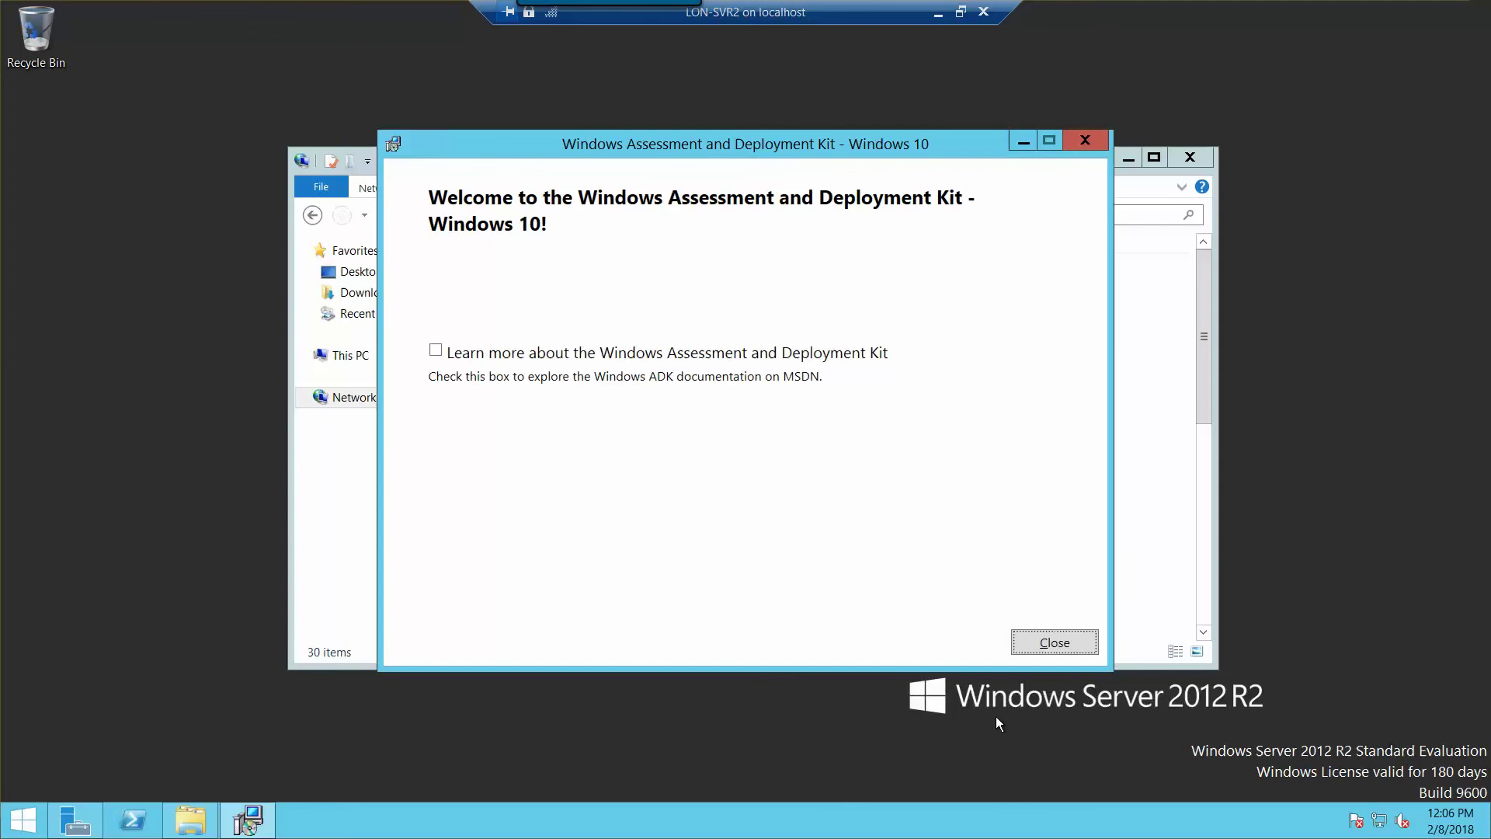